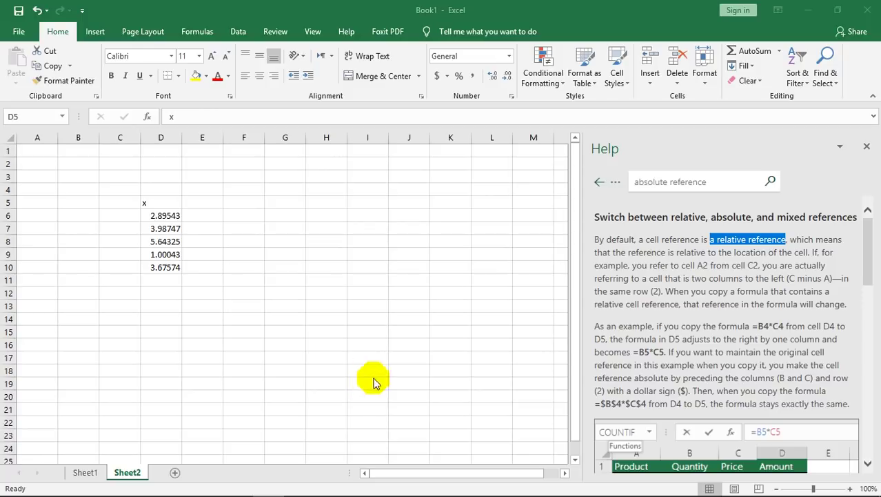
Step: Zoom Sheet2 in step by step until the x list shows at 130%
left_click(853, 488)
left_click(853, 489)
left_click(852, 488)
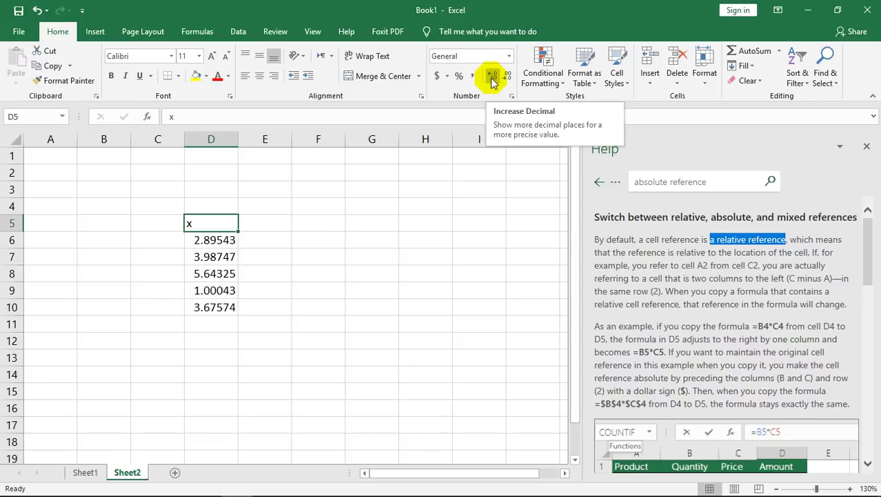
left_click(225, 245)
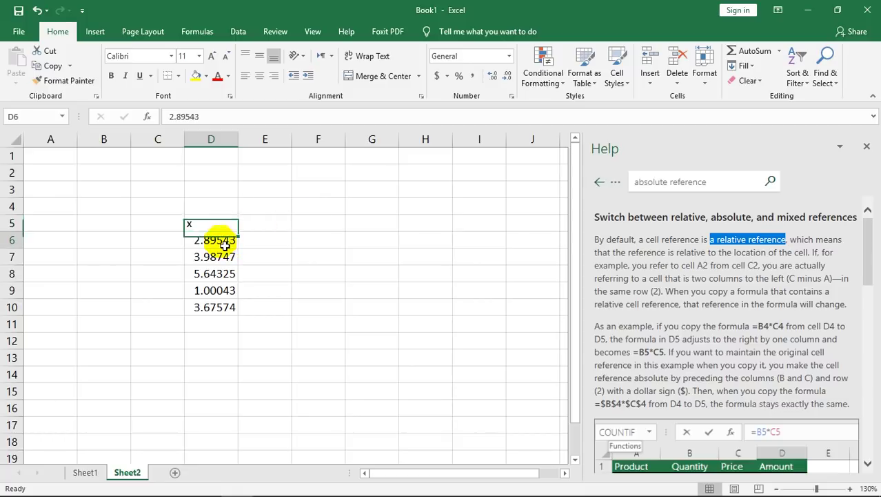
left_click(508, 77)
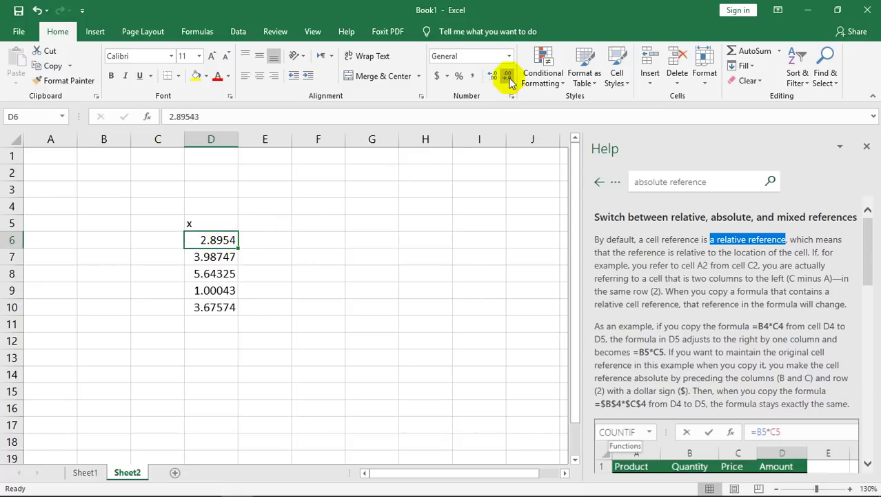
left_click(509, 79)
left_click(509, 79)
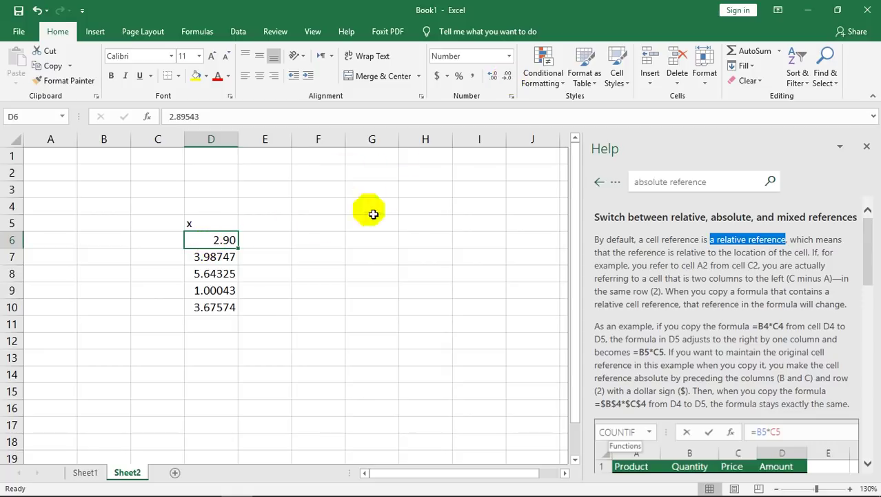
key("ctrl+z")
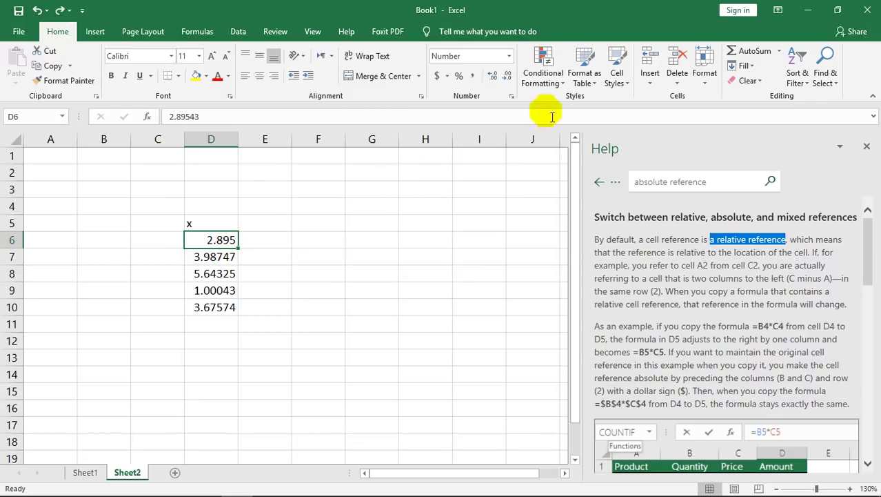
key("ctrl+z")
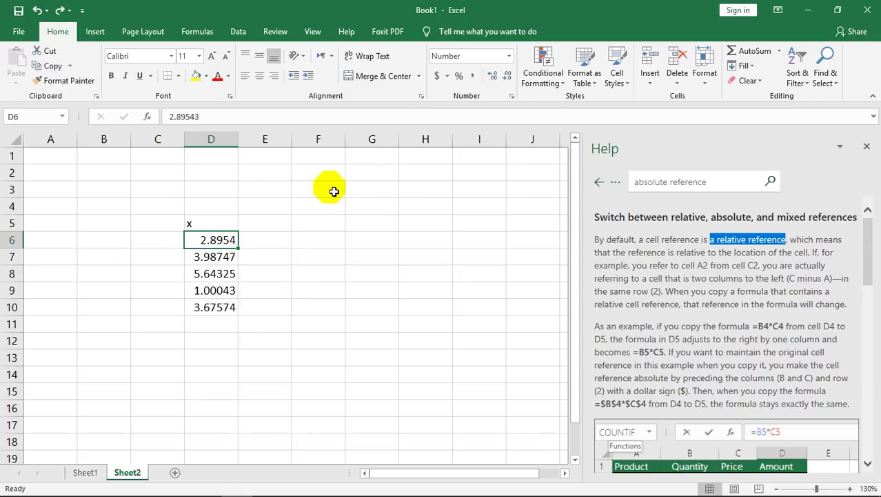
key("ctrl+z")
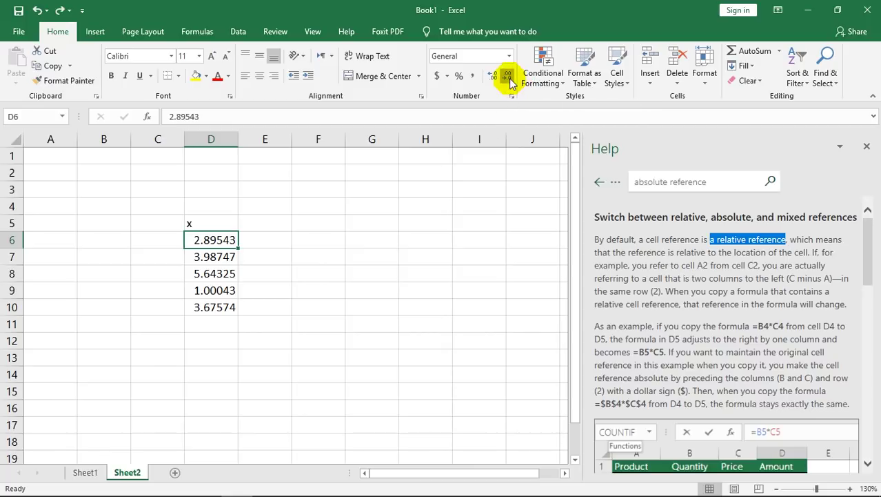
left_click(510, 81)
left_click(511, 82)
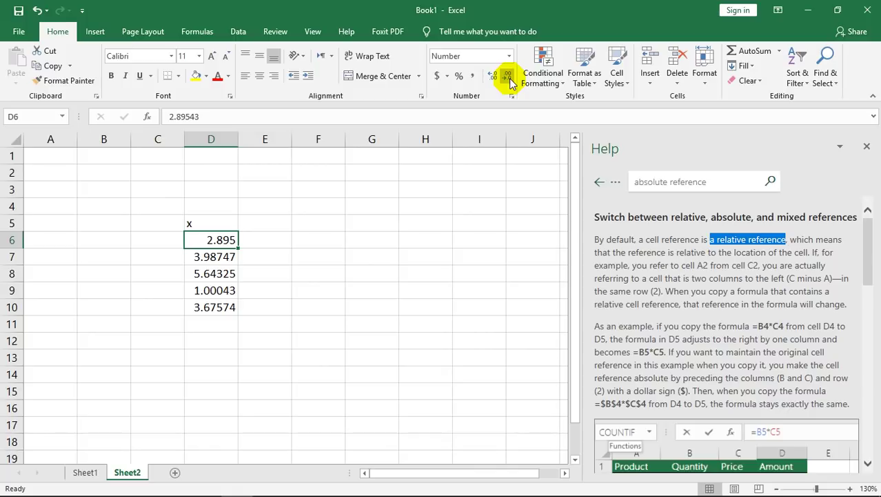
left_click(509, 78)
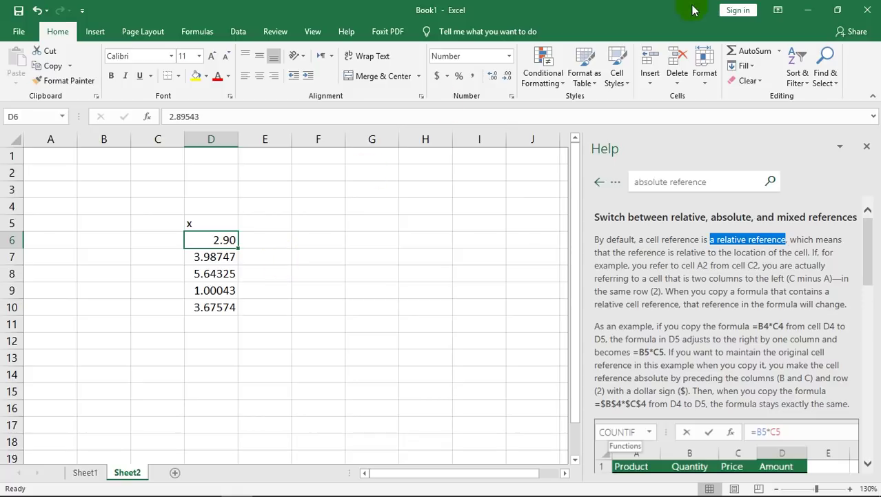
left_click(509, 76)
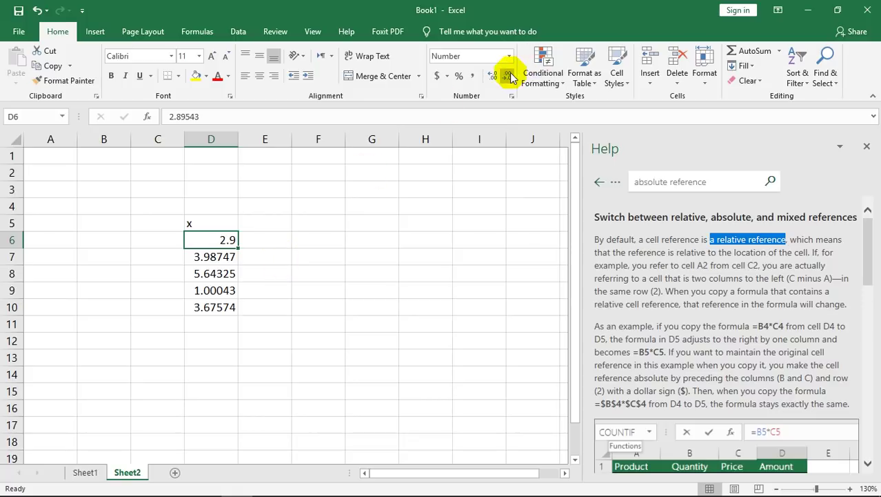
left_click(493, 76)
left_click(492, 76)
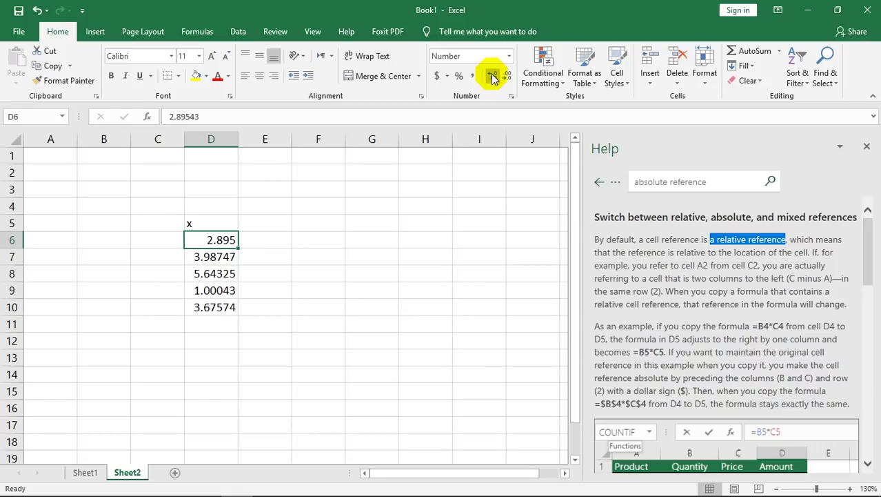
left_click(493, 76)
left_click(492, 76)
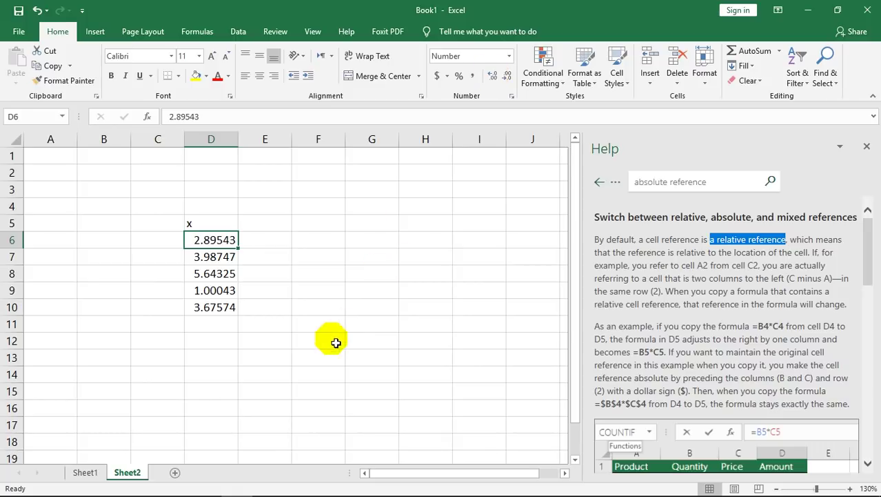
left_click(284, 342)
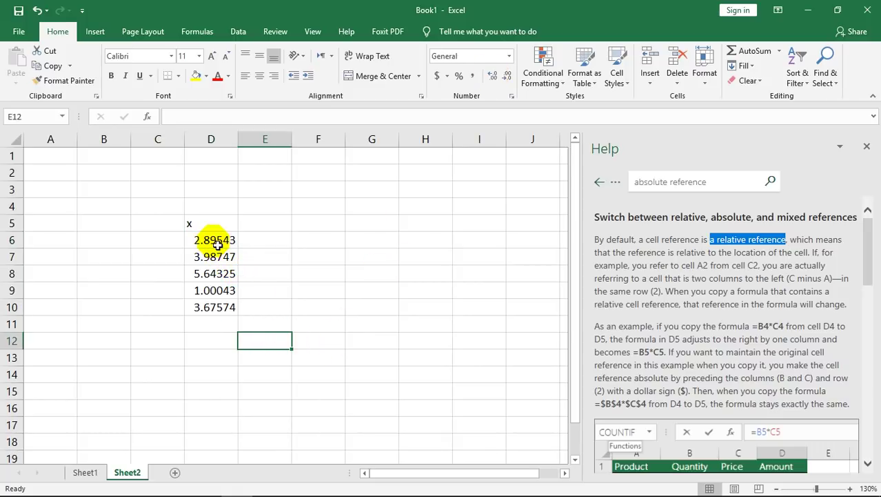
left_click_drag(217, 245, 215, 308)
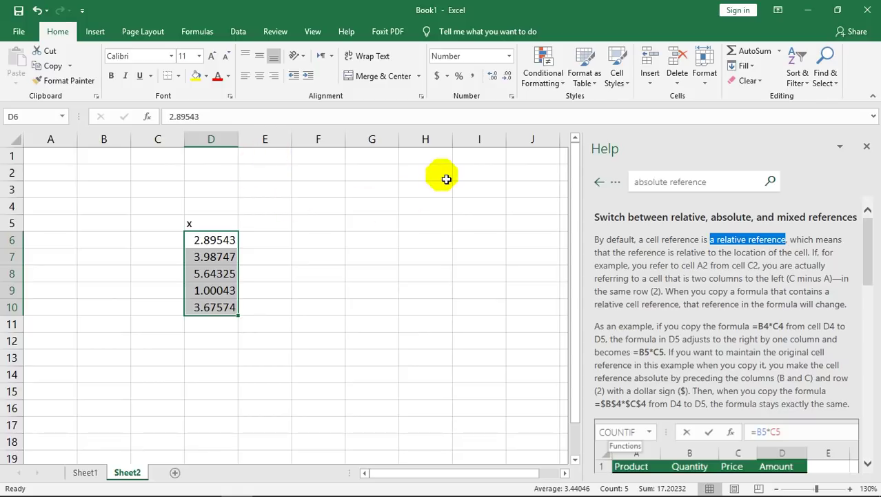
Step: Format D6:D10 as Number with 3 decimal places, showing 2.895 through 3.676
left_click(701, 85)
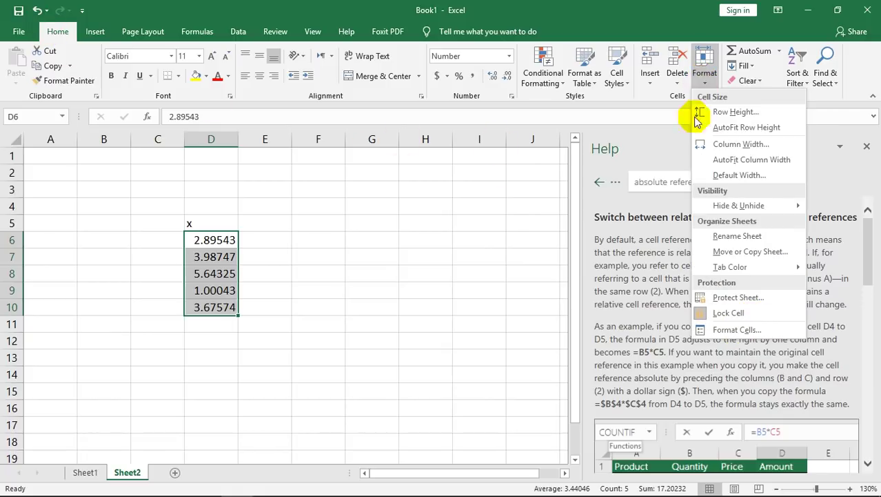
left_click(737, 330)
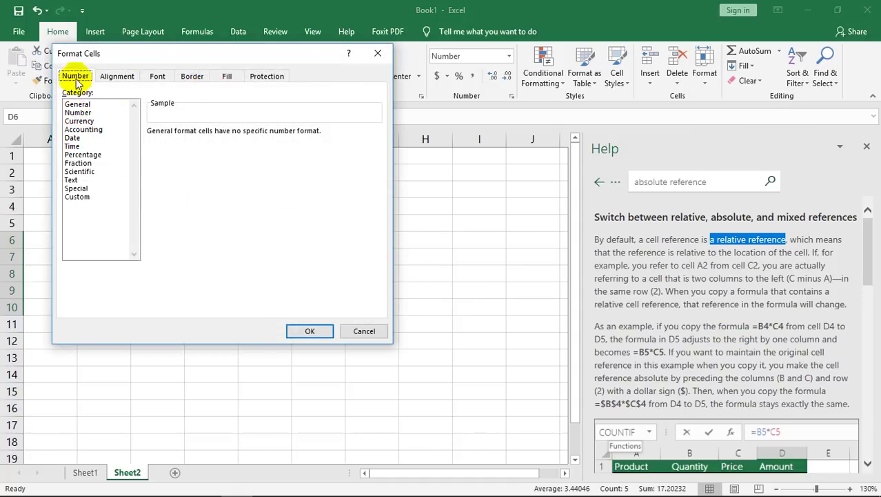
left_click(77, 112)
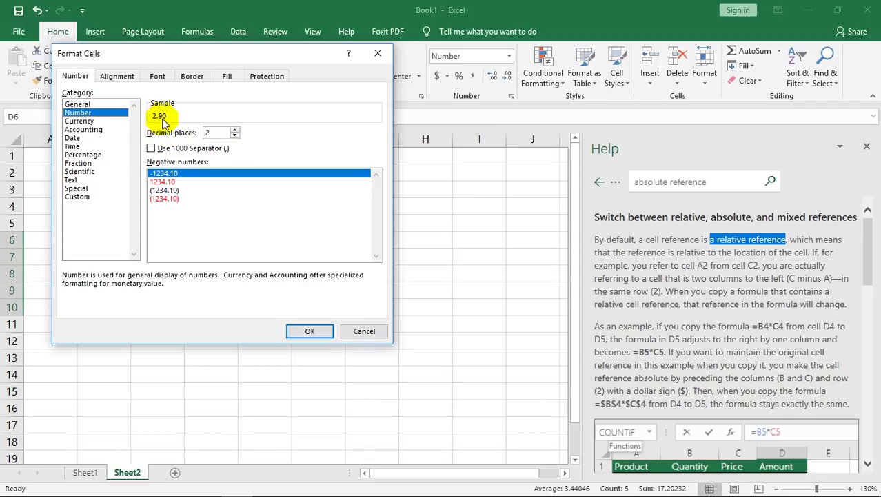
left_click(236, 129)
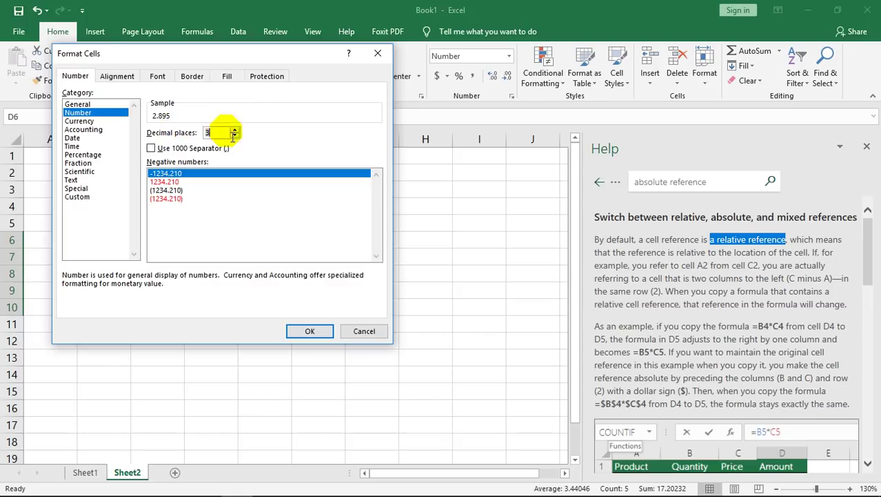
left_click(309, 331)
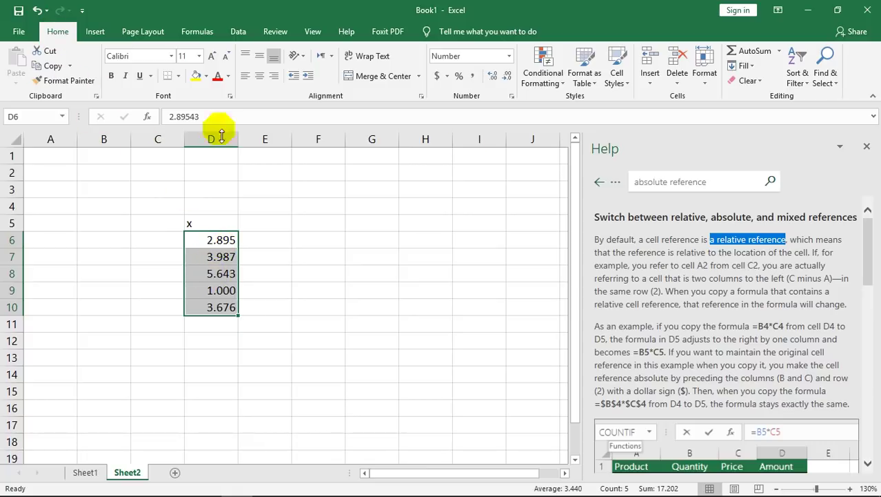
Step: Change D6:D10's Number format to 5 decimal places, showing 2.89543 through 3.67574
left_click(705, 72)
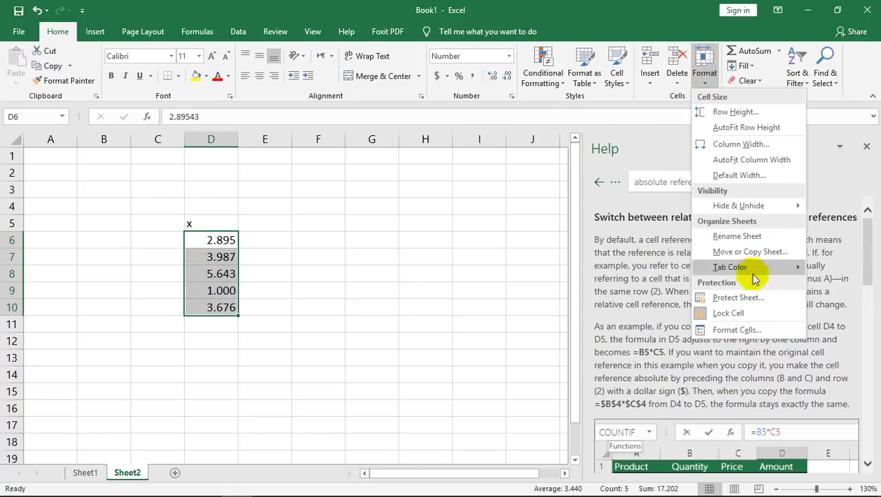
left_click(735, 329)
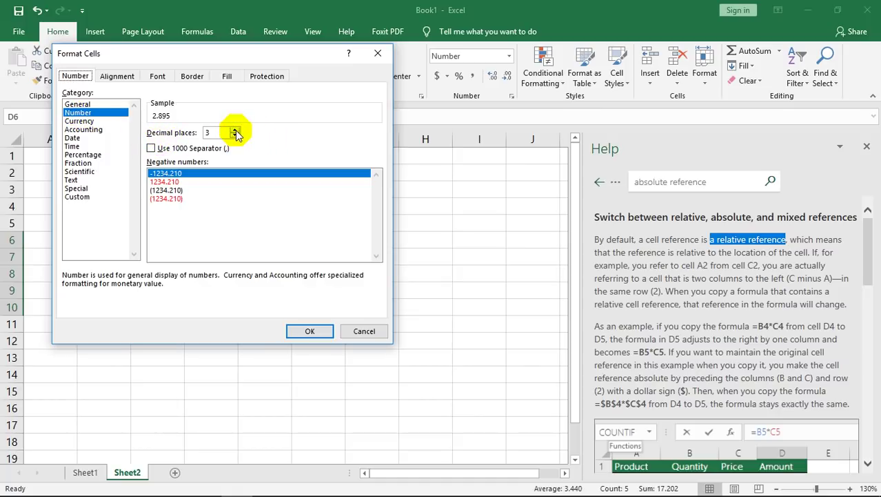
left_click(234, 130)
left_click(234, 131)
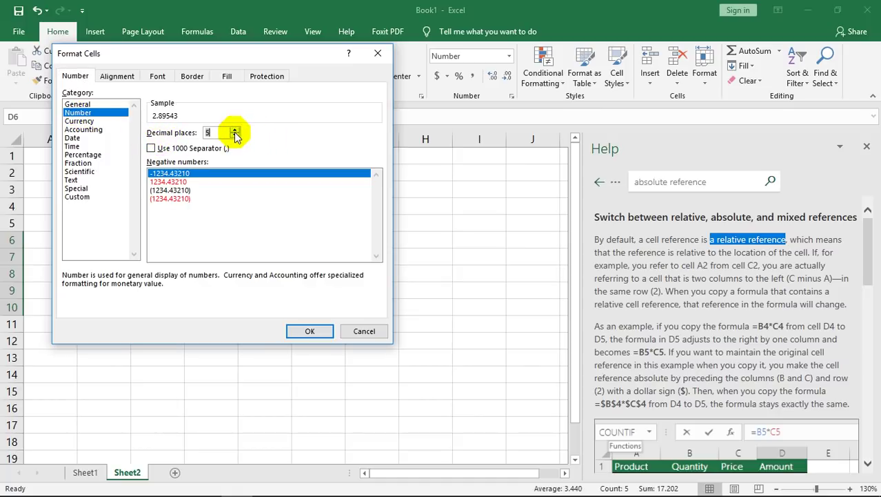
left_click(310, 331)
left_click(232, 373)
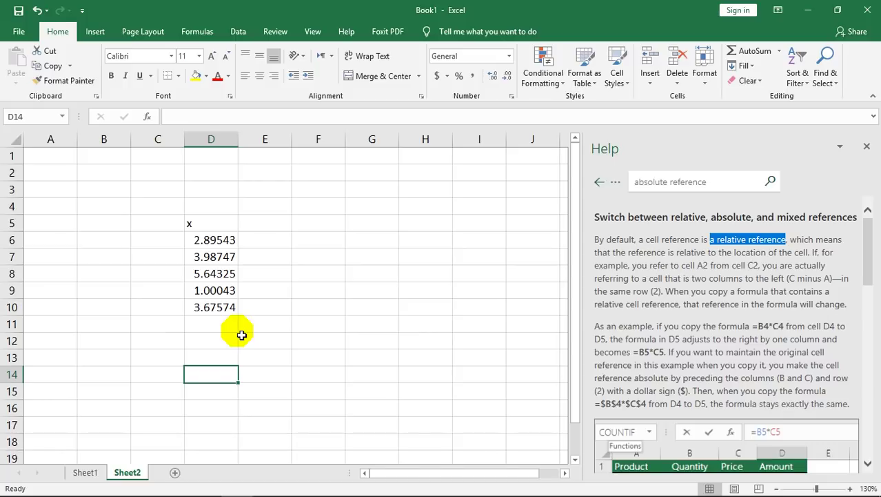
Step: On Sheet1, autofit column E so the 'Computer skills' heading fits fully
left_click(87, 473)
scroll(218, 354, "up", 2)
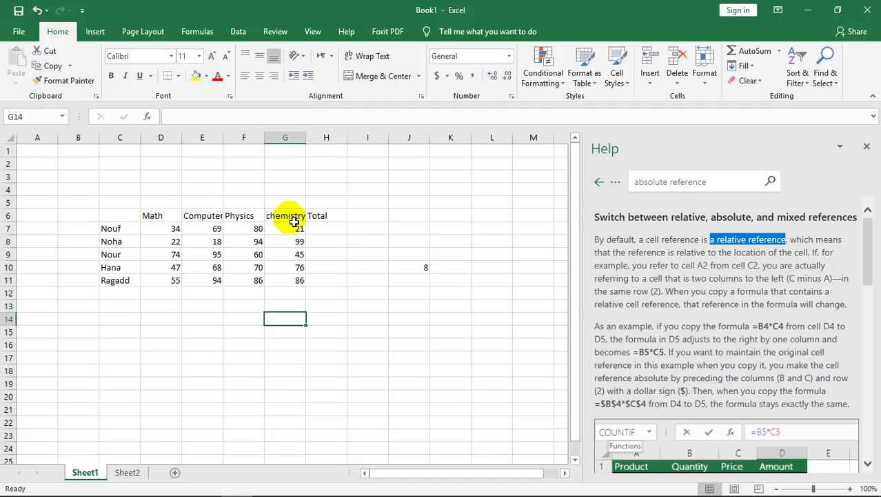
left_click(202, 220)
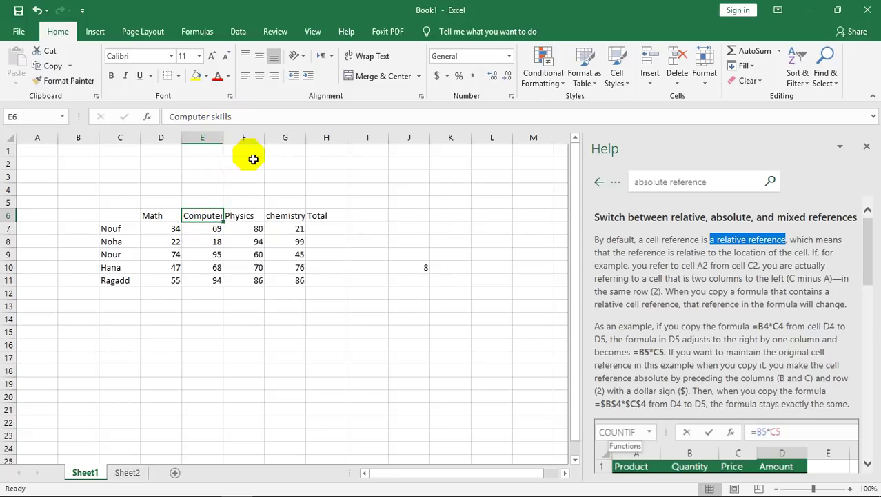
double_click(223, 142)
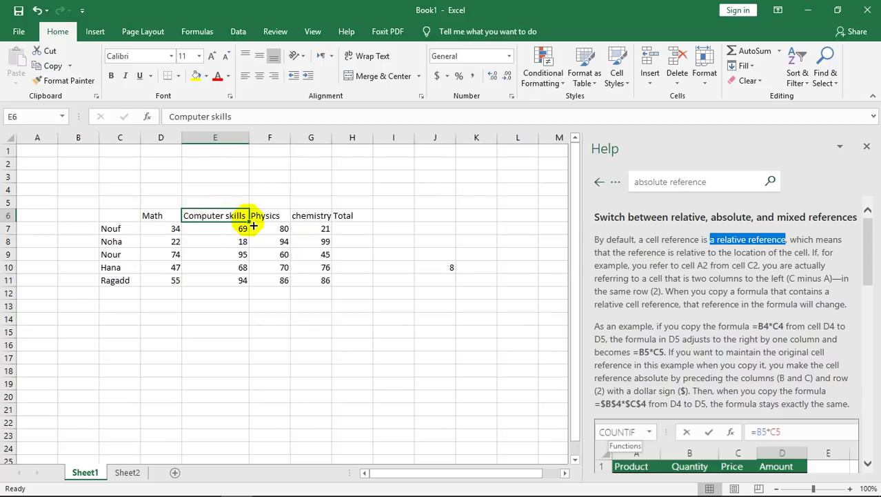
left_click(353, 229)
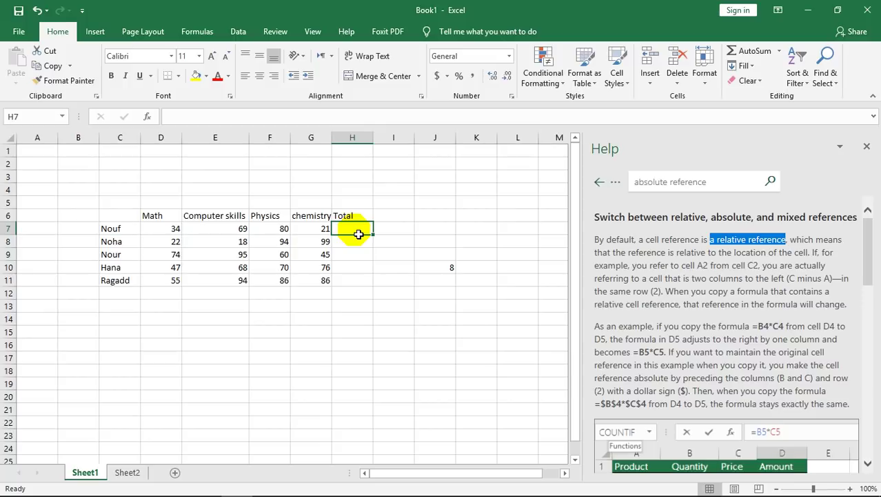
Step: Enter =SUM(D7:G7) in H7 via AutoSum, giving Nouf's total of 204
type("=")
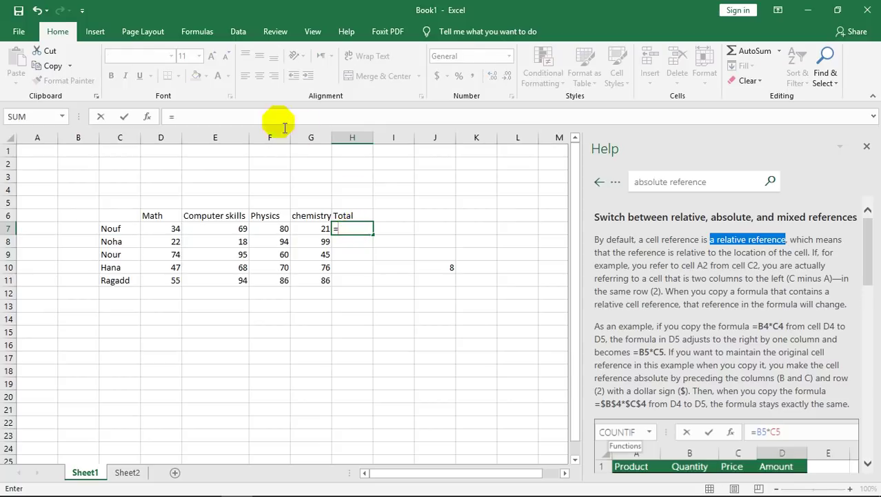
left_click(101, 32)
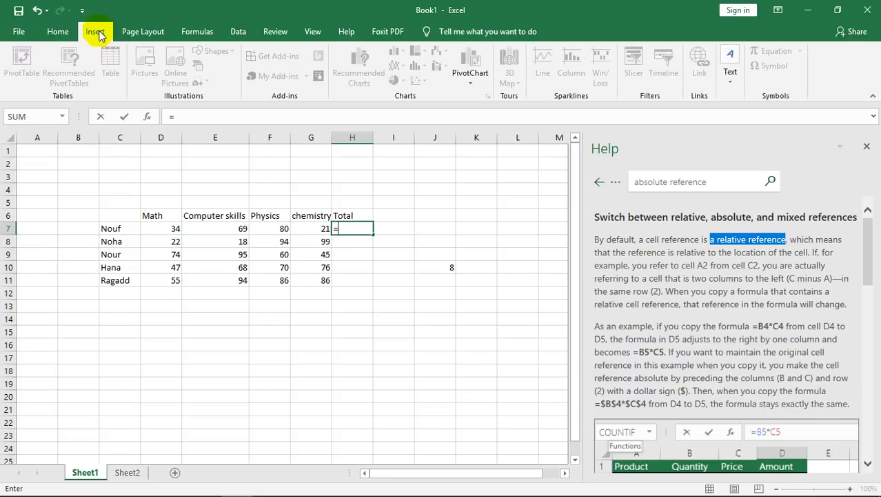
left_click(154, 32)
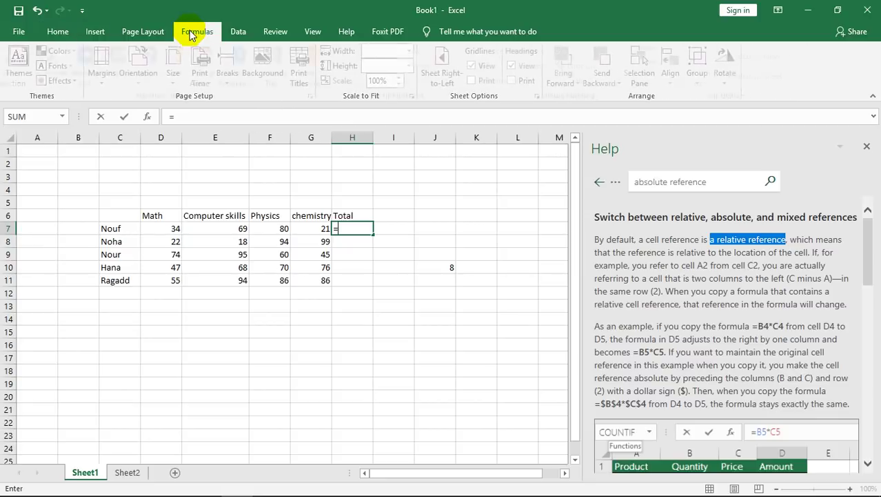
left_click(191, 33)
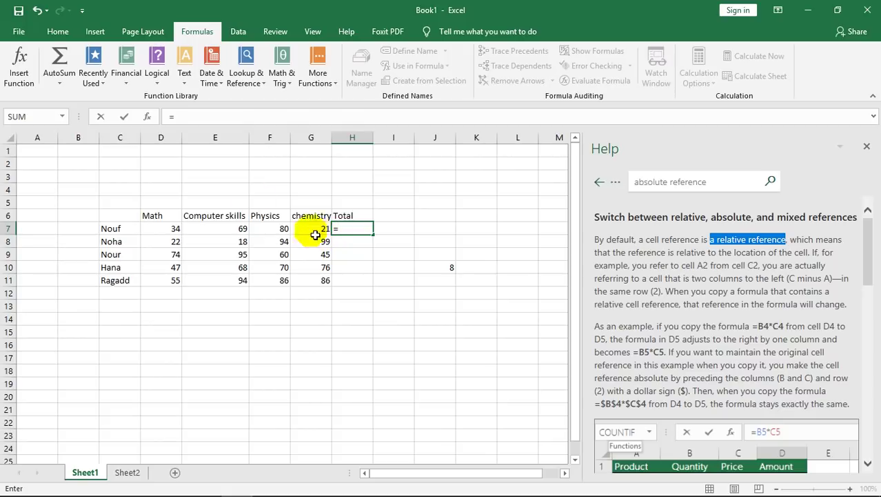
left_click(58, 58)
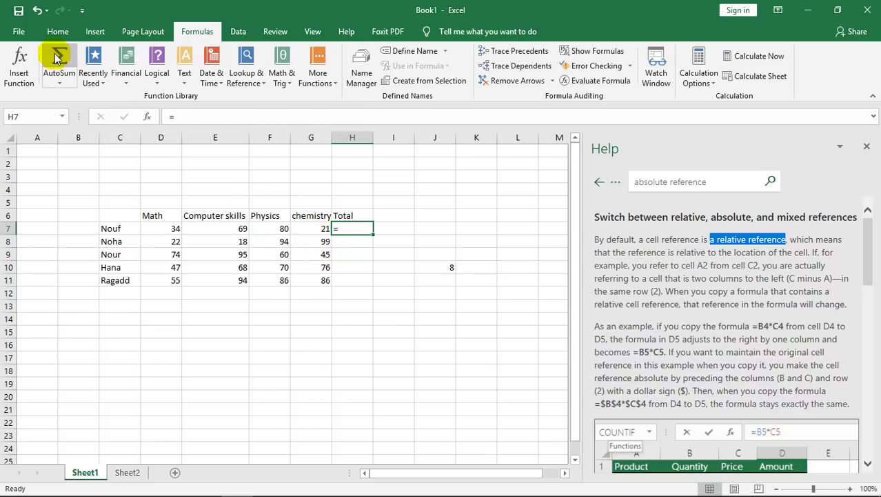
left_click(60, 84)
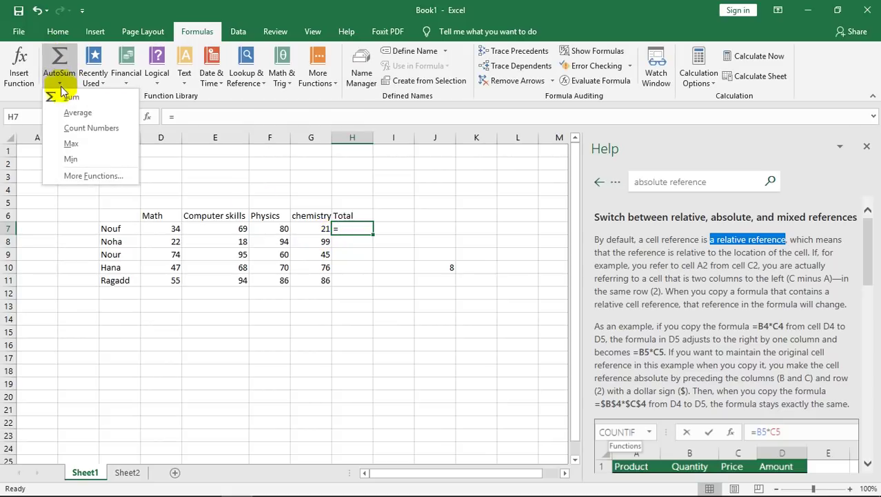
left_click(69, 97)
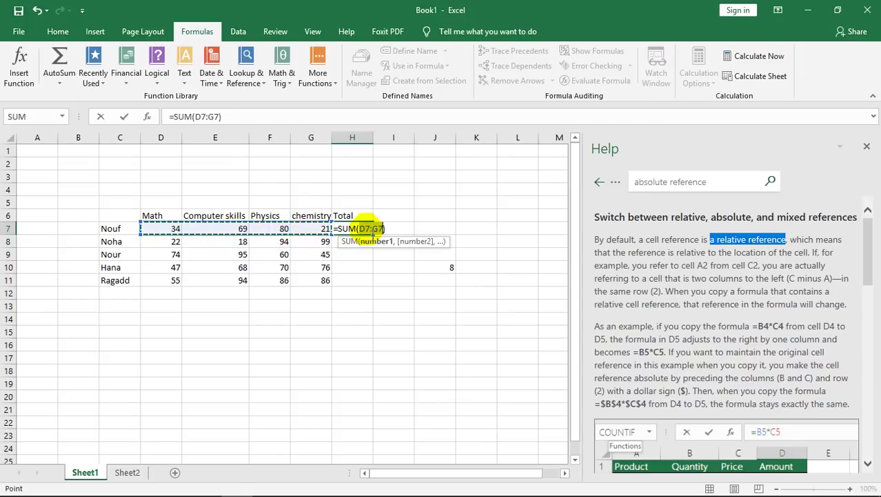
left_click(397, 233)
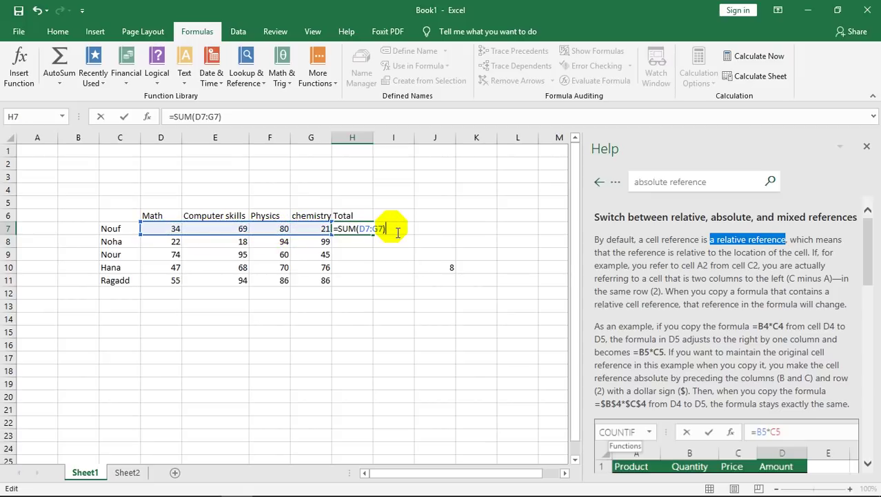
key("Return")
left_click(369, 231)
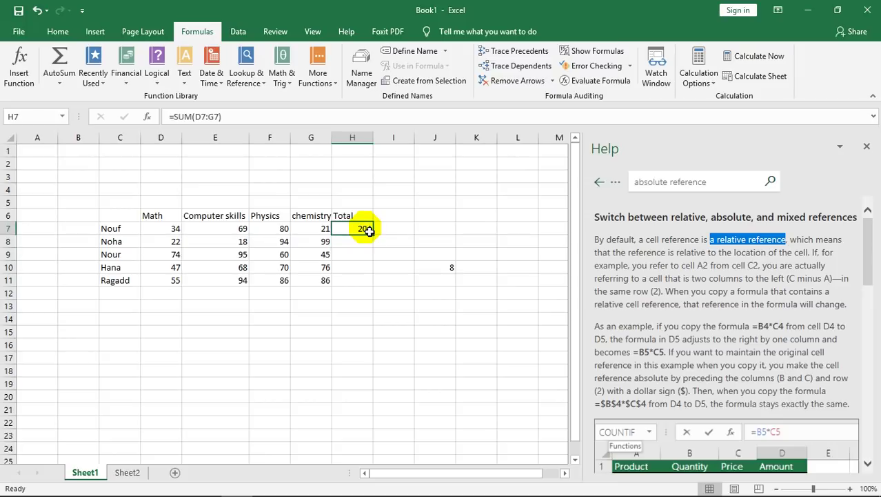
left_click(167, 294)
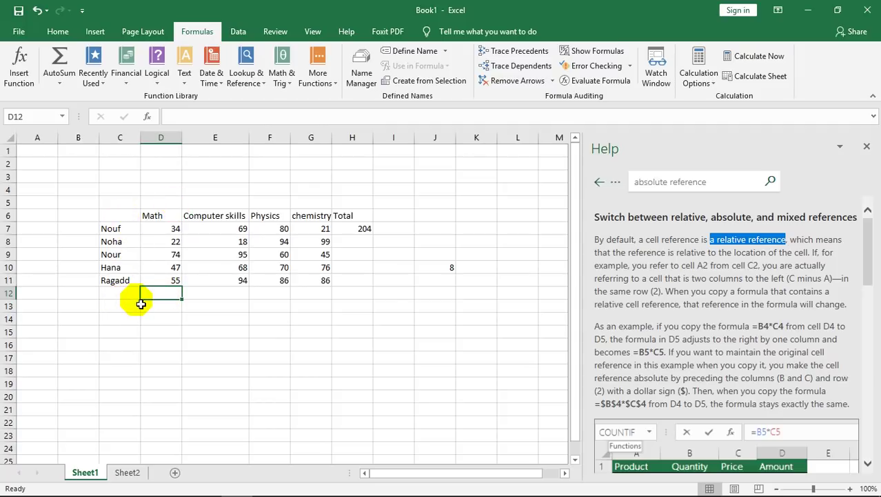
left_click(60, 82)
left_click(62, 95)
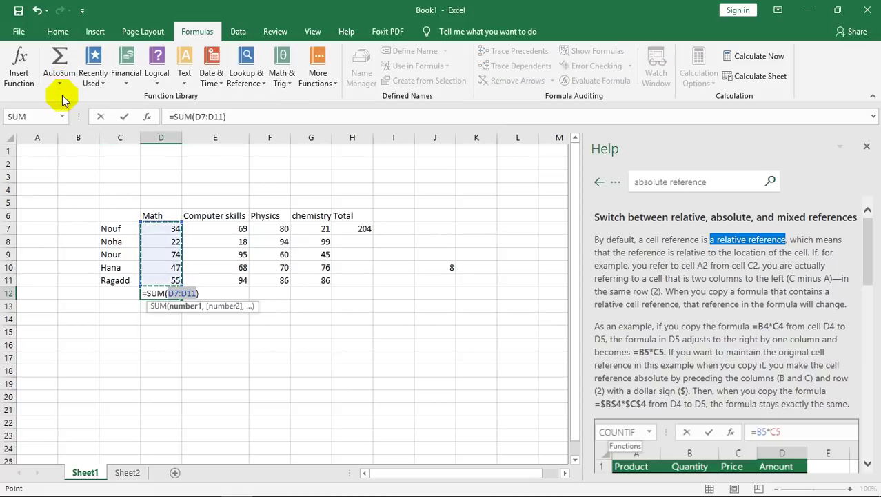
key("Return")
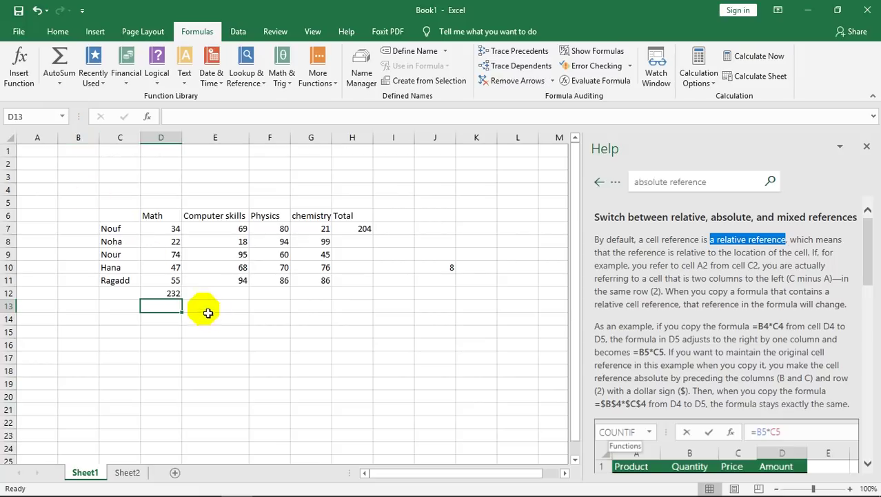
left_click(172, 298)
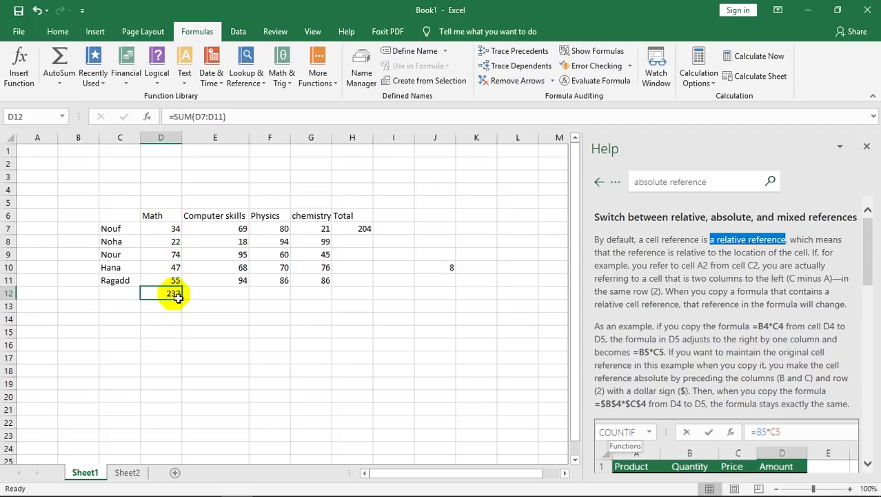
key("Delete")
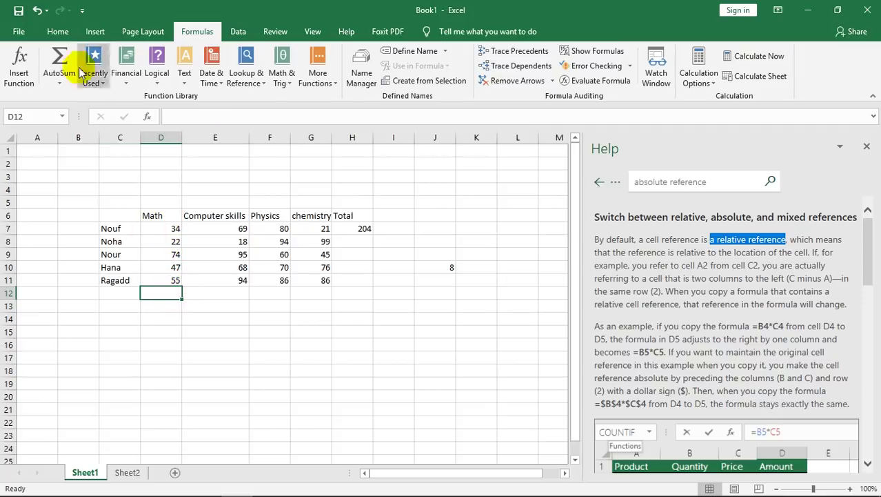
Step: Insert =AVERAGE(D7:D11) in D12 for the five Math scores via AutoSum
left_click(58, 83)
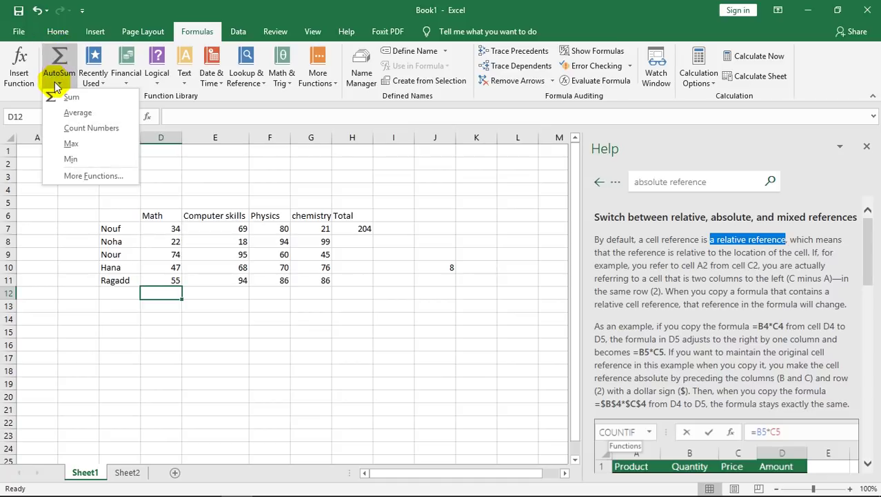
left_click(77, 113)
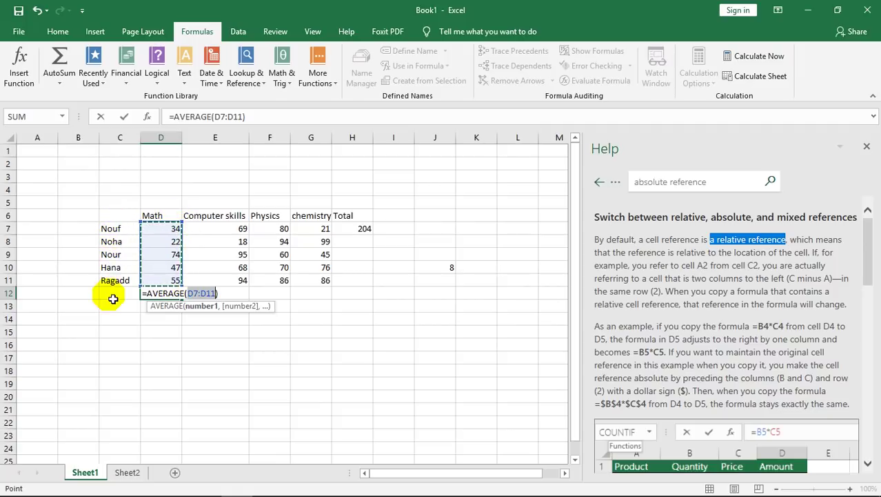
Step: Commit the Math average and fill it across D12:G12, giving 46.4, 68.8, 78 and 65.4
key("Return")
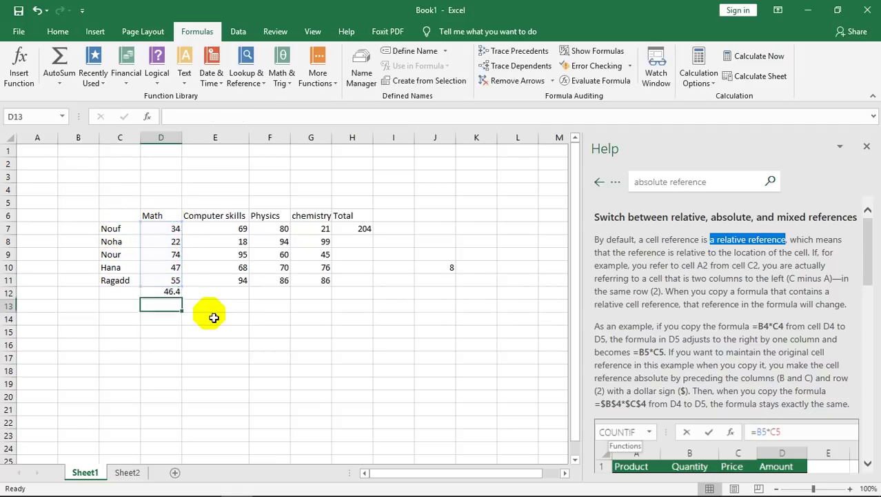
left_click(164, 295)
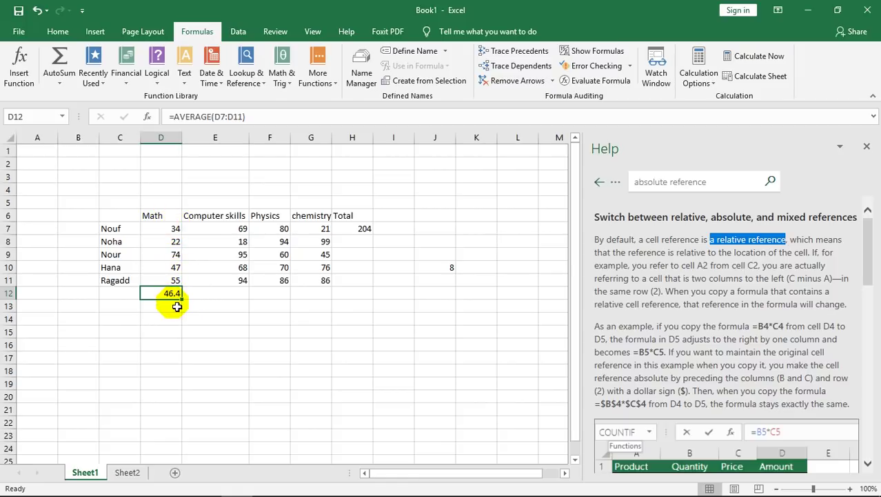
mouse_move(177, 307)
left_mouse_down()
mouse_move(176, 295)
mouse_move(182, 304)
mouse_move(333, 306)
left_mouse_up()
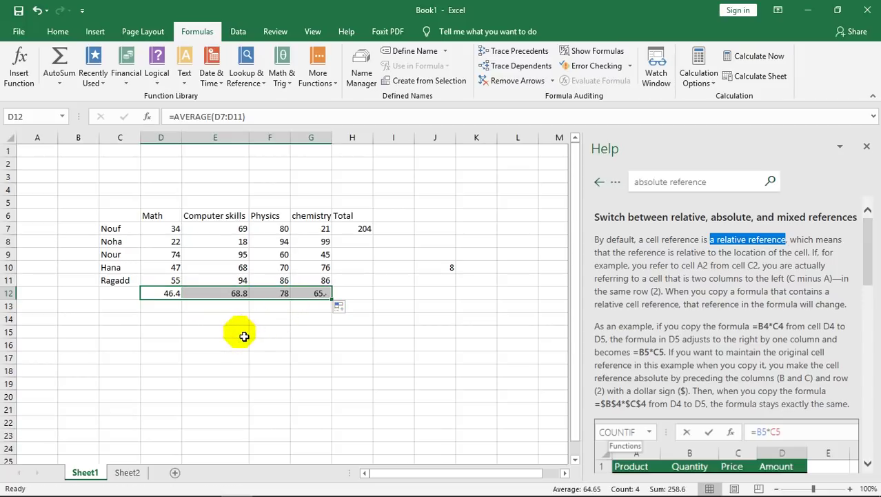
left_click(232, 309)
left_click(235, 295)
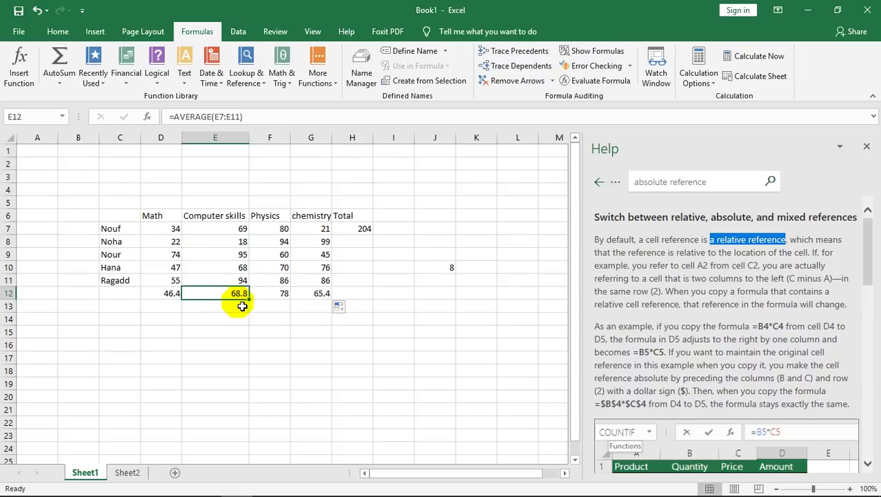
left_click(282, 300)
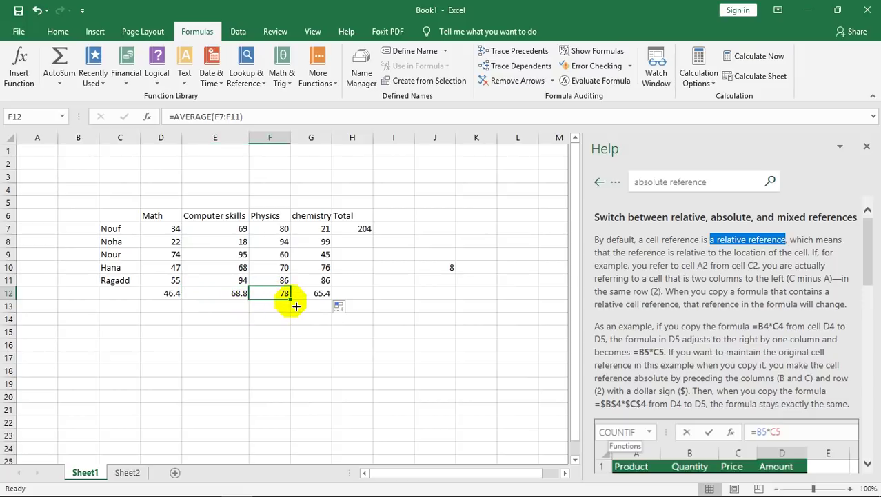
left_click(315, 297)
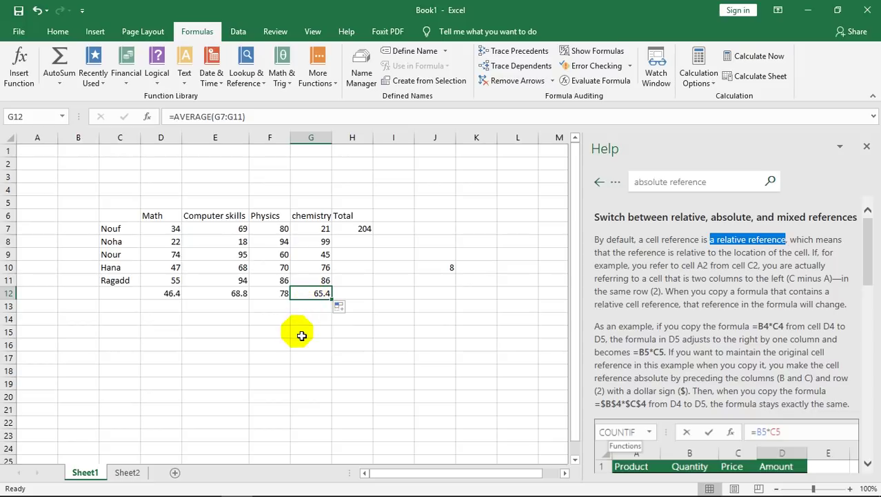
left_click(359, 245)
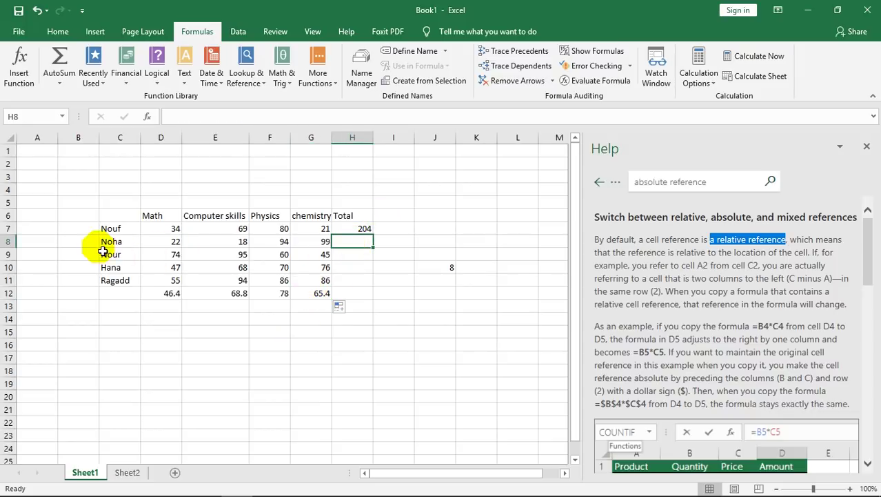
Step: Fill H7's SUM down to H11 (204, 233, 274, 261, 321), then select H7:H11
left_click(364, 232)
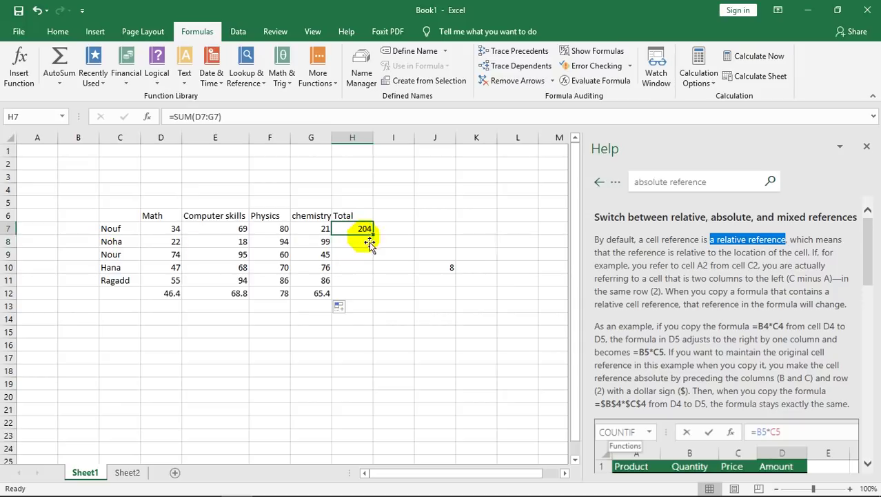
left_click_drag(378, 238, 378, 289)
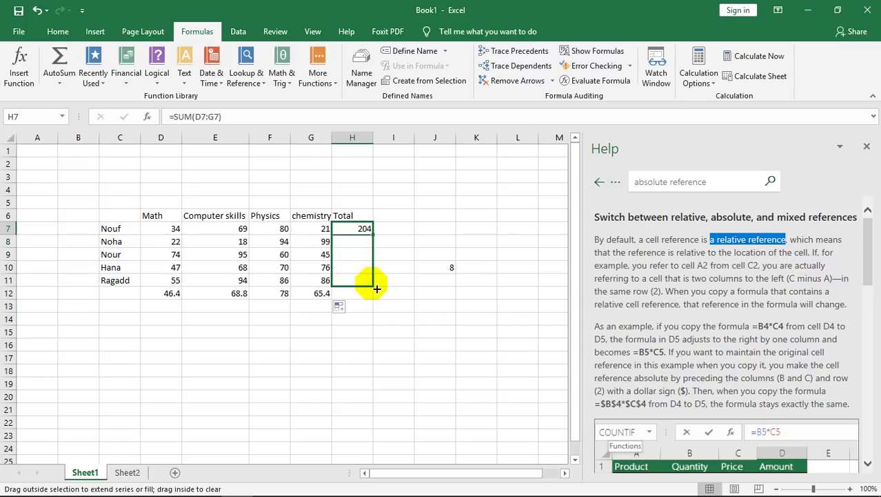
left_click(308, 358)
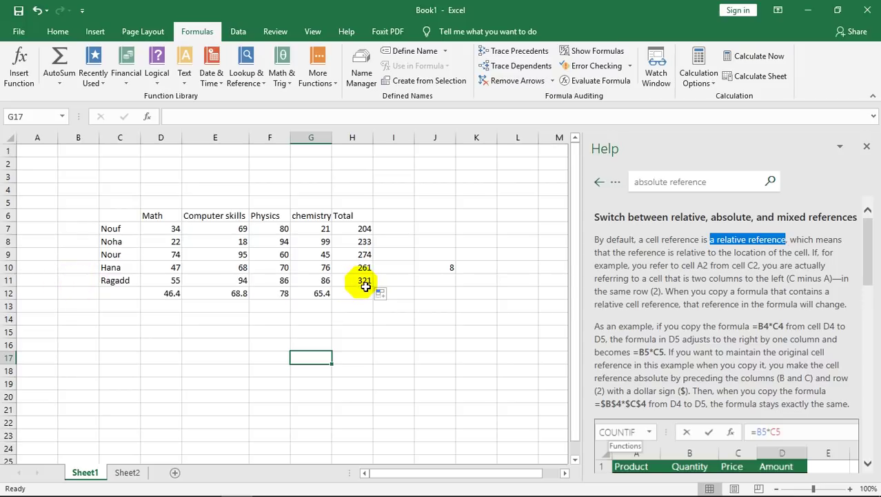
left_click_drag(348, 230, 355, 281)
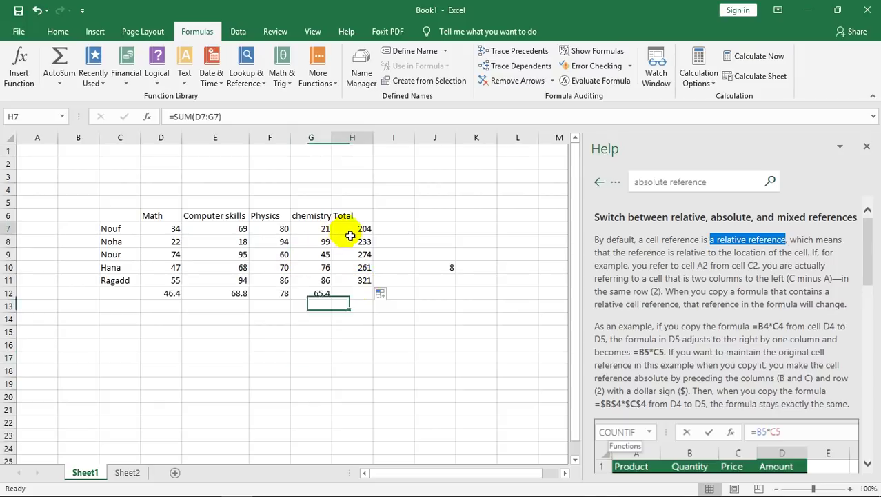
Step: Clear H7:H11 and rebuild H7 as =D7+E7+F7+G7, giving Nouf's total of 204
key("Delete")
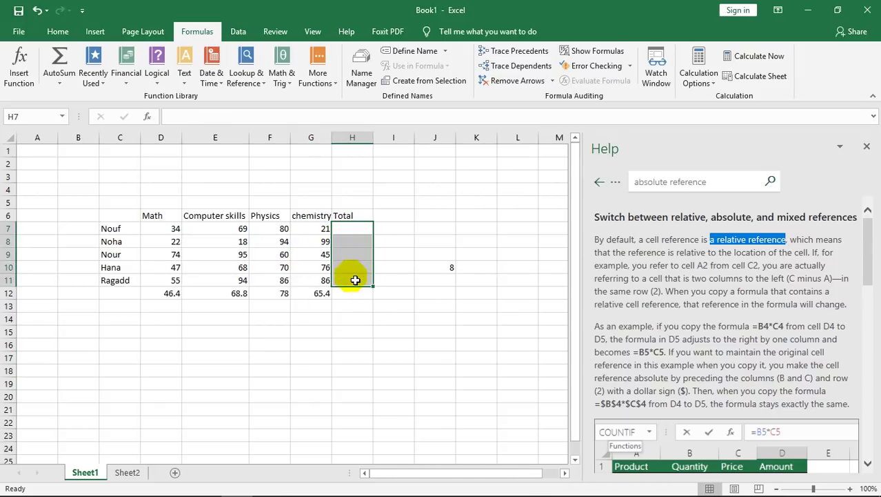
left_click(361, 235)
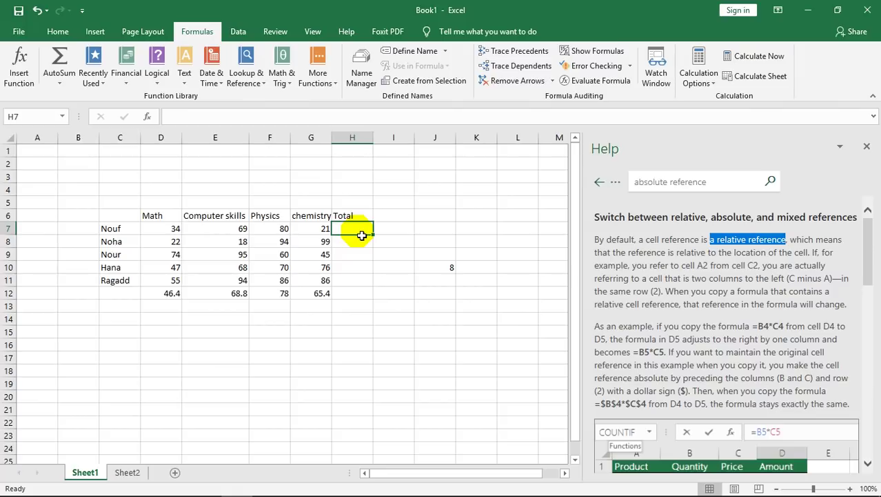
type("=")
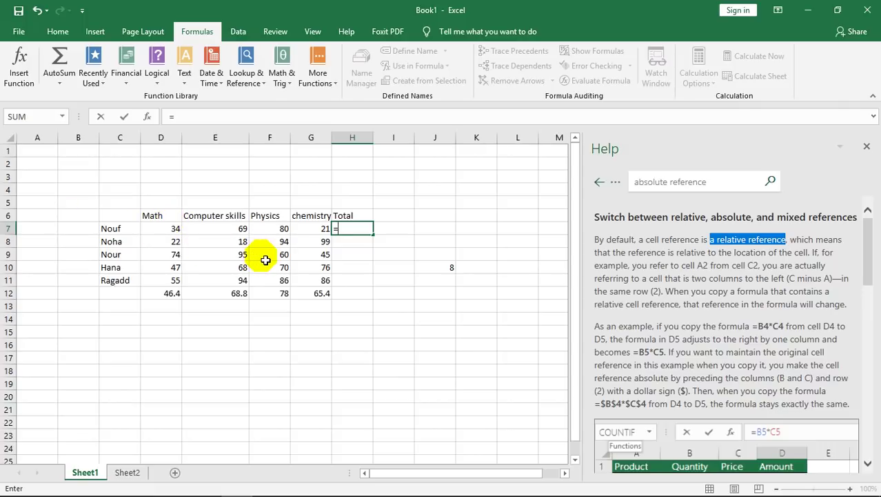
type("d7+")
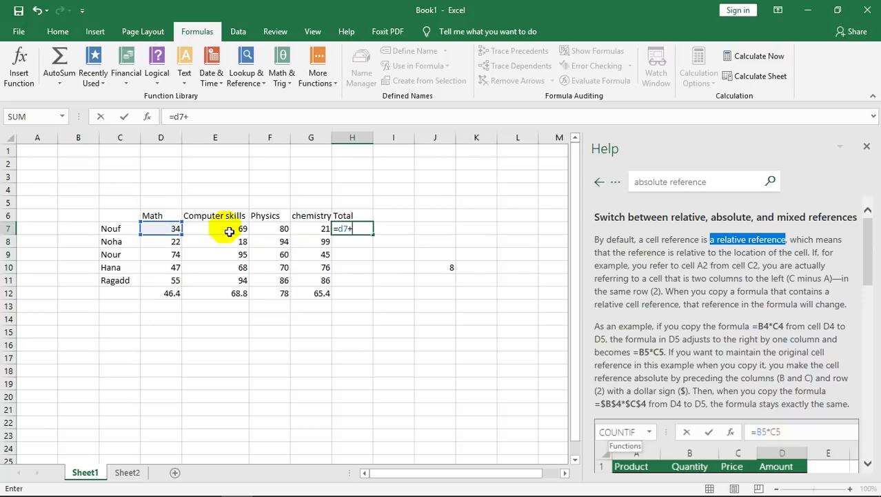
type("e")
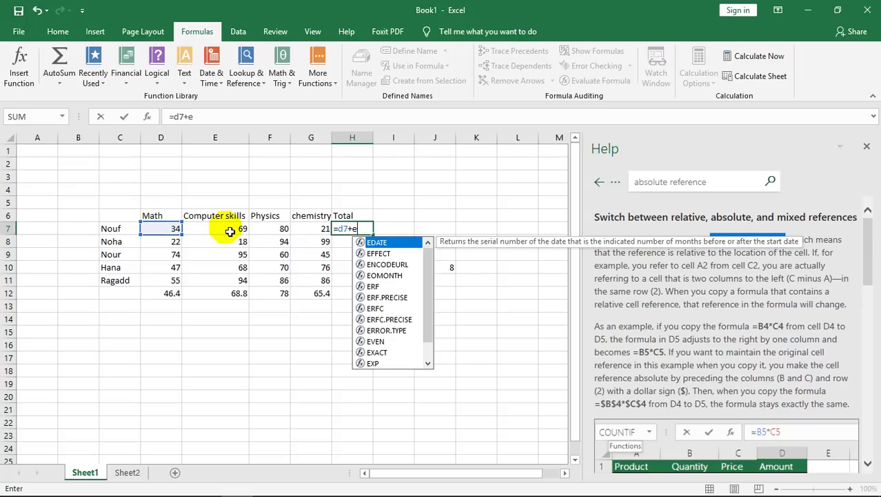
type("7+")
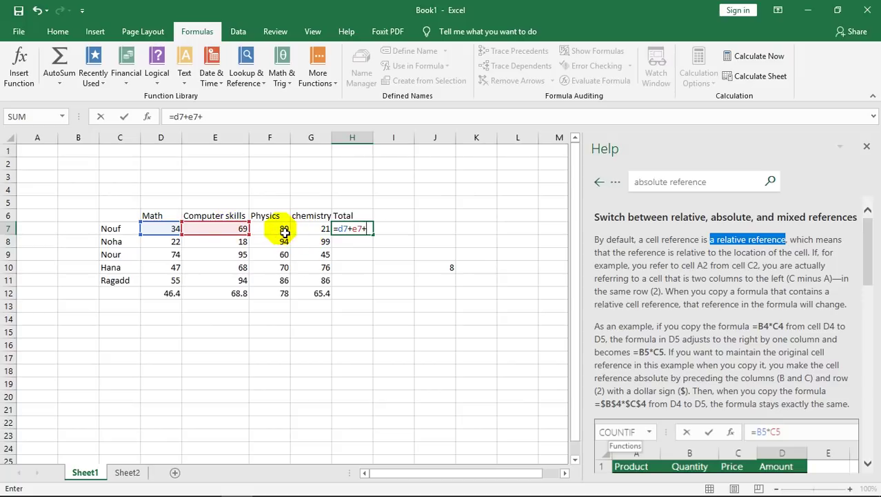
left_click(285, 231)
type("+")
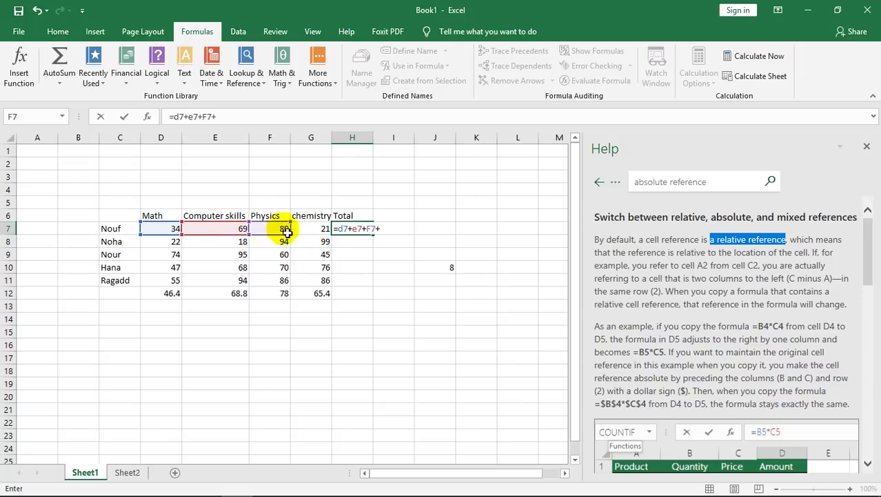
left_click(324, 232)
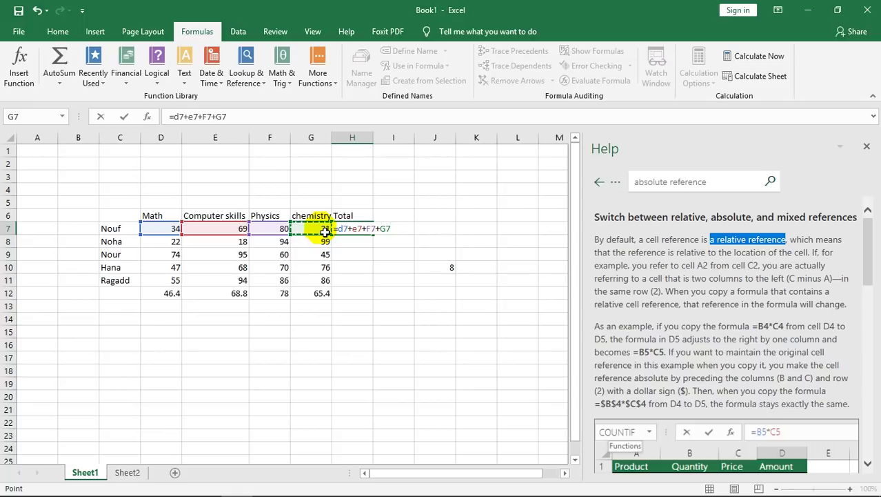
key("Return")
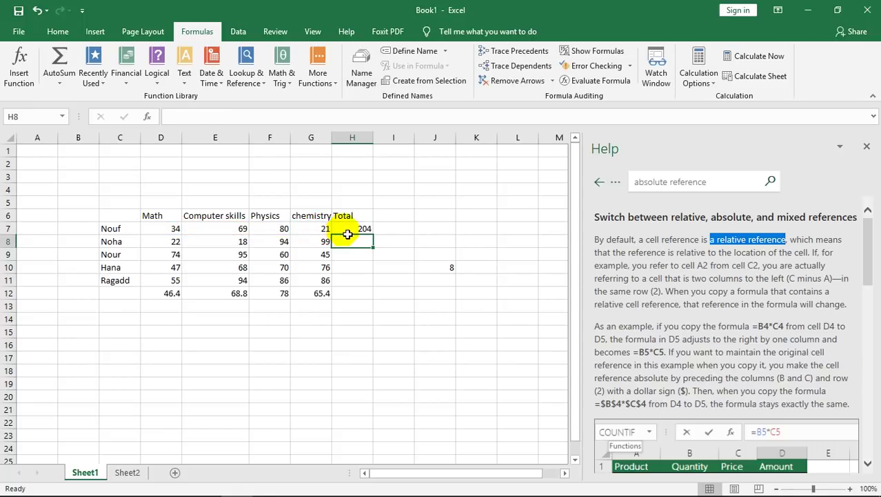
Step: Copy H7's addition formula down to H11, giving totals 233, 274, 261 and 321
left_click(350, 231)
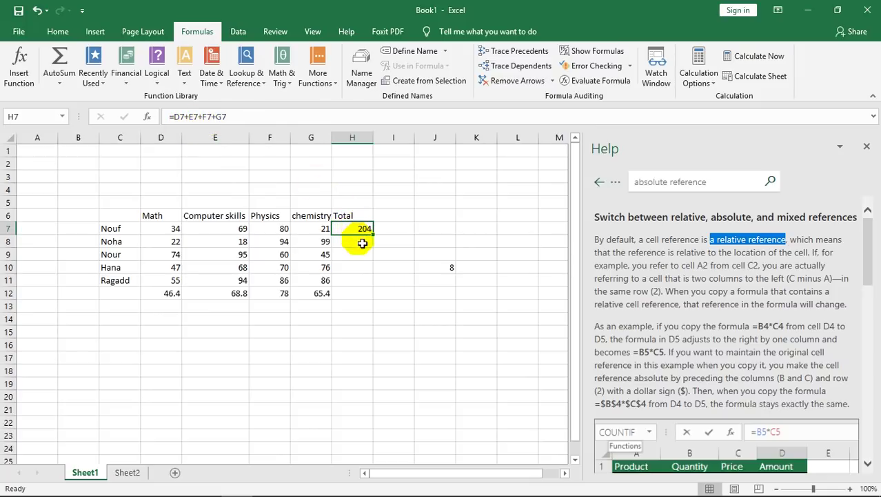
left_click_drag(378, 243, 373, 301)
left_click(355, 321)
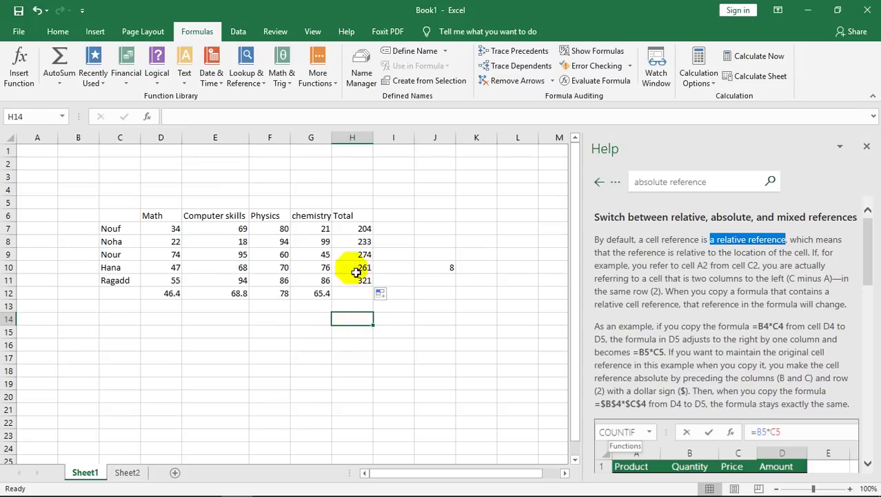
left_click(363, 230)
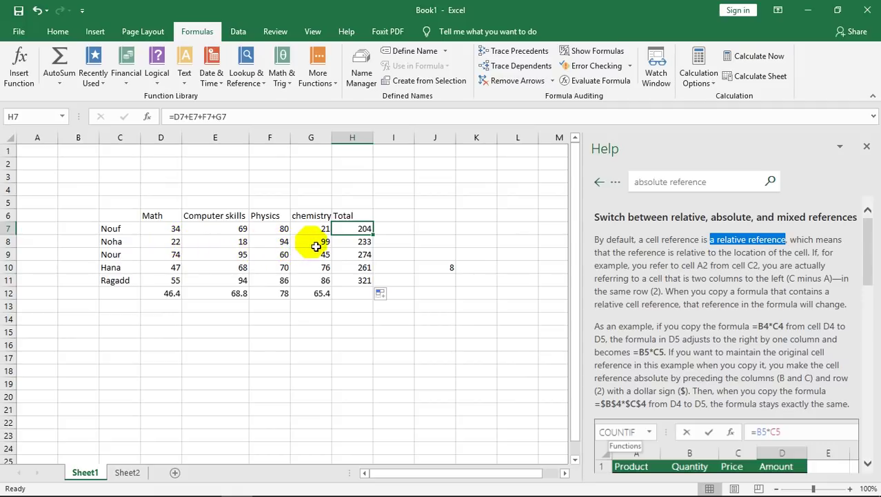
left_click_drag(373, 235, 376, 289)
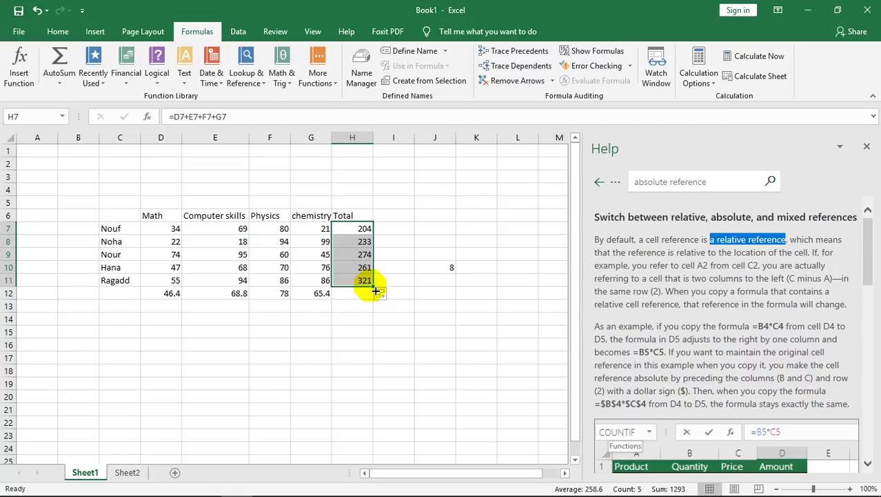
left_click(437, 216)
left_click(363, 231)
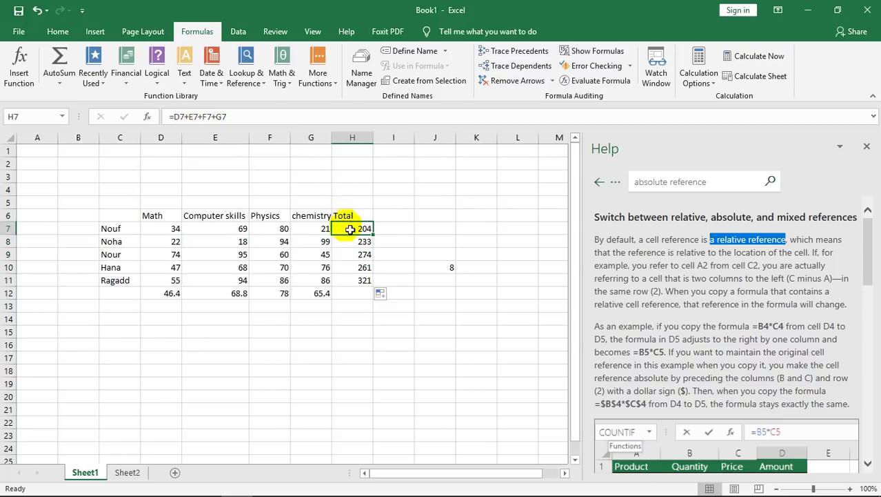
left_click(348, 241)
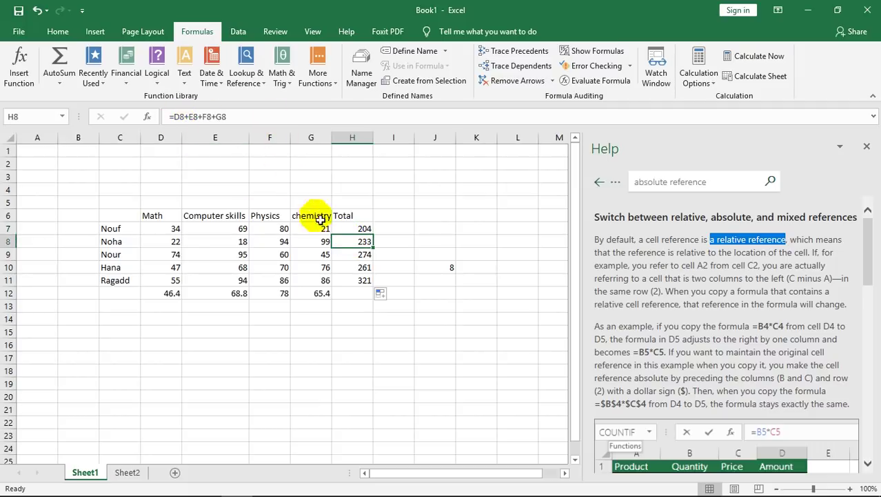
left_click(347, 255)
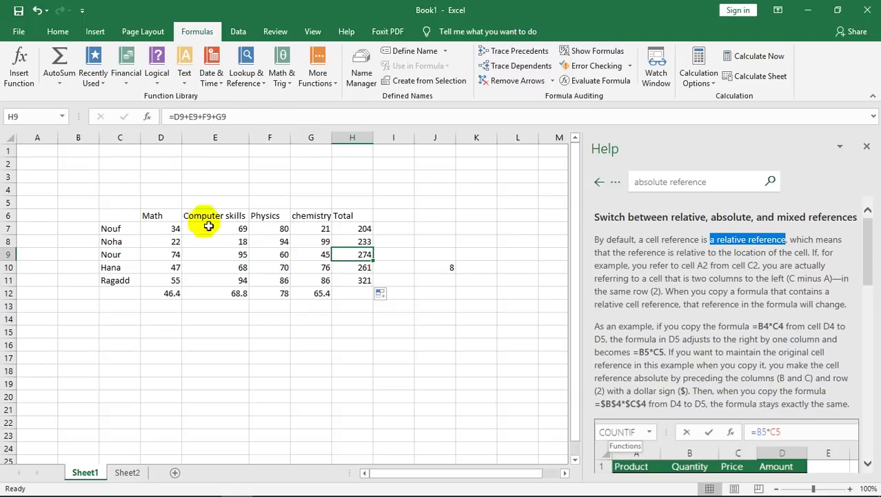
Step: Clear the subject and Total columns E6:H12 and the student names in C7:C11
left_click_drag(203, 216, 377, 299)
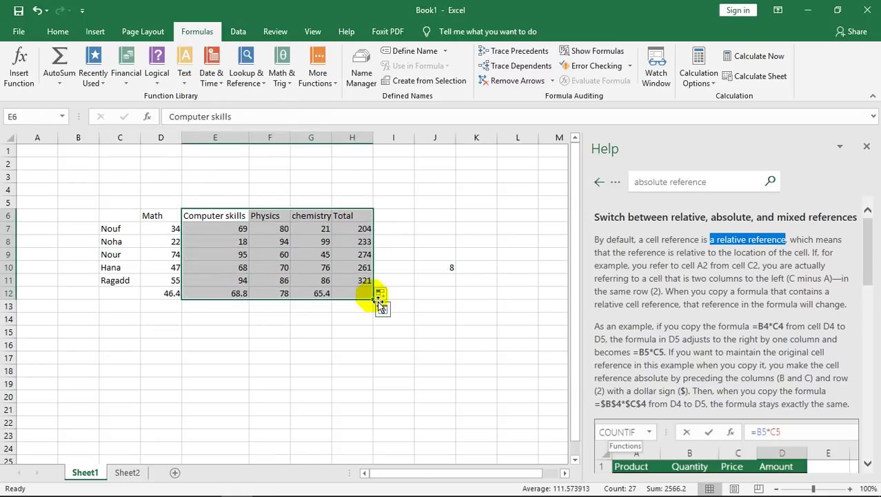
key("Delete")
left_click(270, 332)
left_click_drag(120, 229, 129, 283)
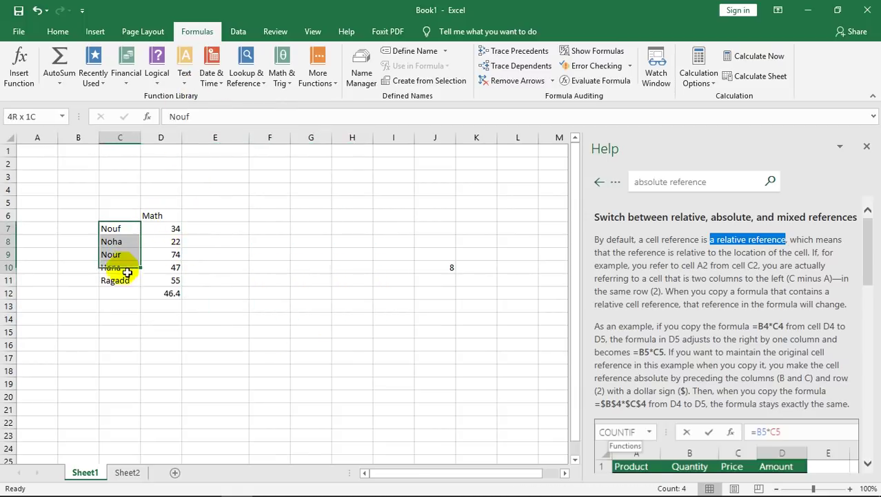
key("Delete")
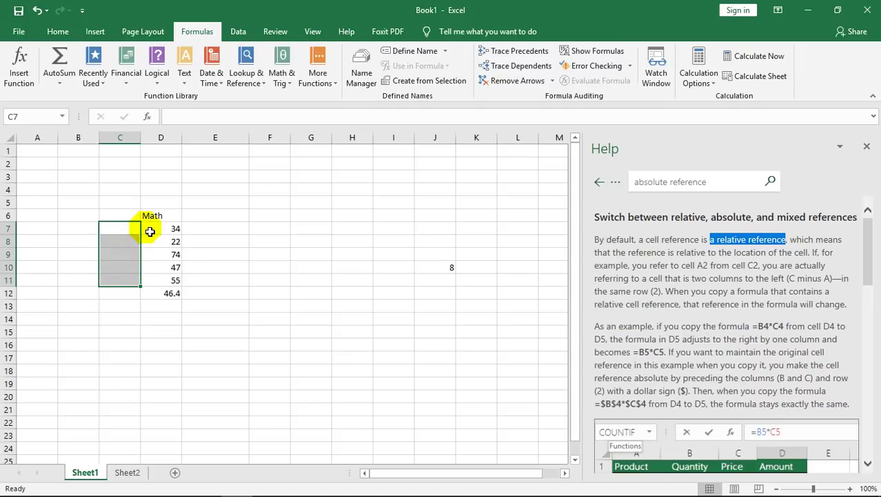
Step: Head D6 with X and E6 with Y, and leave D7 blank
left_click(158, 219)
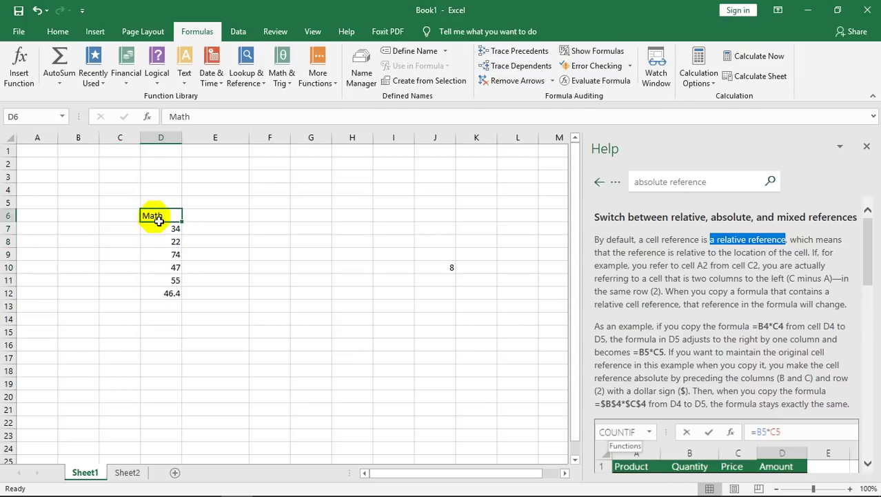
type("X")
left_click(232, 255)
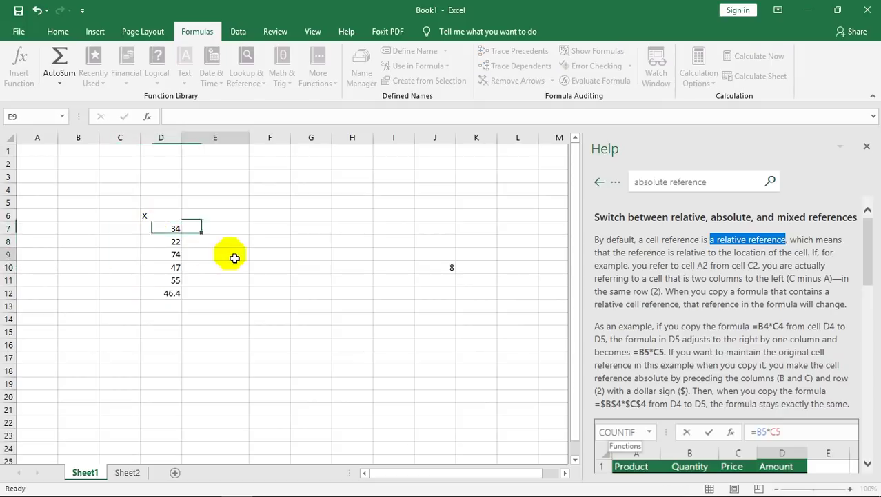
left_click(224, 218)
type("Y")
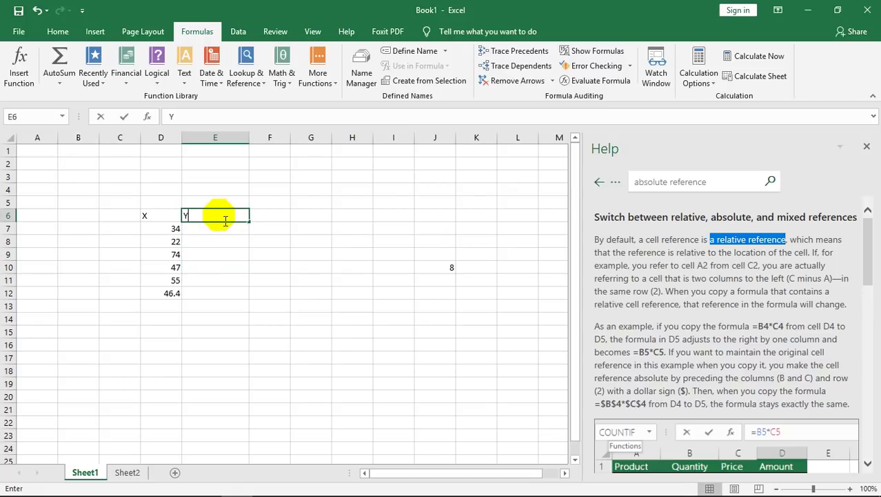
left_click_drag(178, 229, 174, 289)
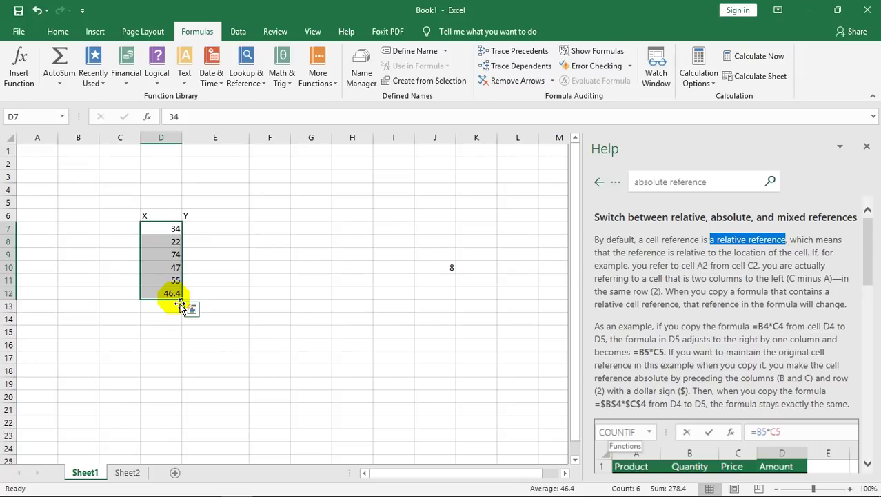
type("1")
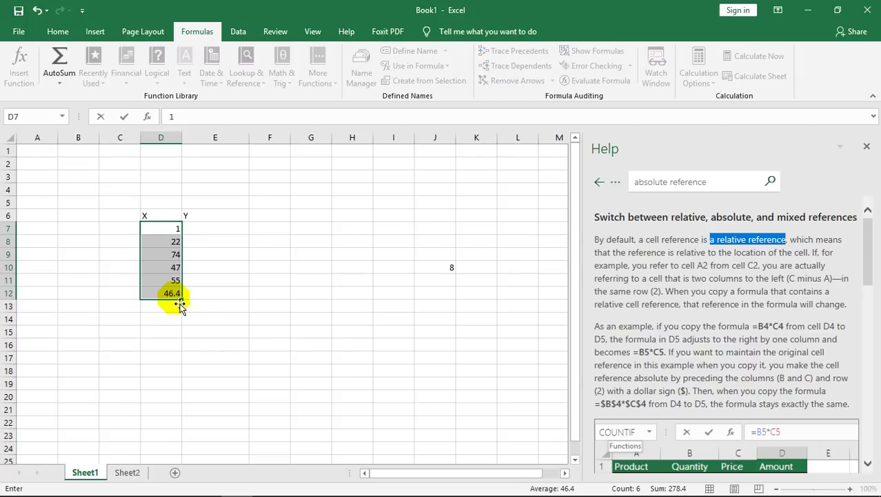
double_click(176, 231)
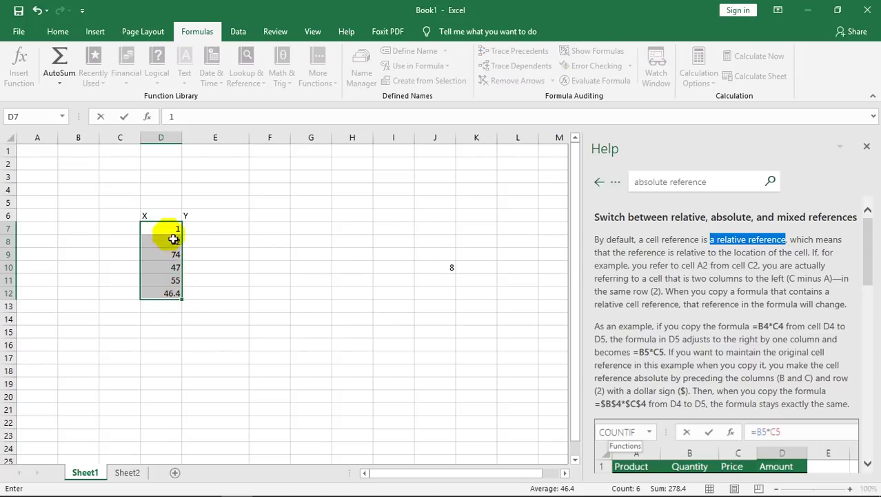
key("BackSpace")
key("Return")
Step: Clear the old X values and fill D7:D16 with the numbers 1 to 10
left_click(171, 291)
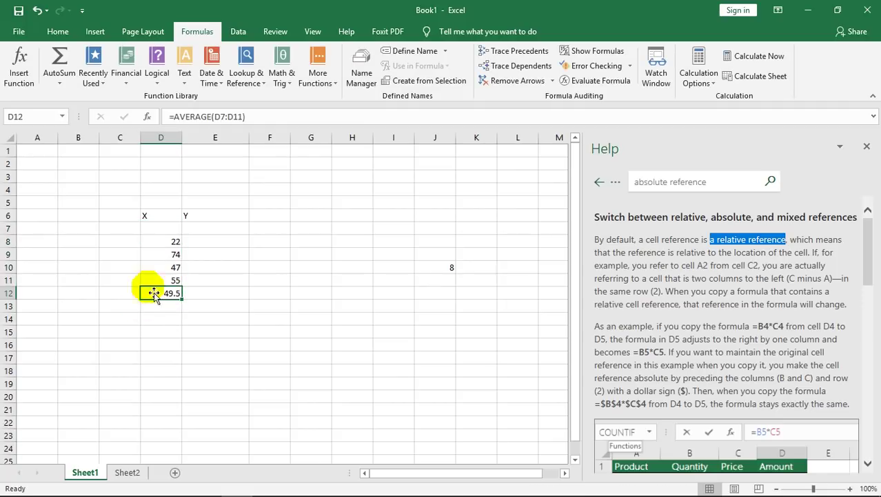
left_click(168, 230)
left_click_drag(168, 230, 172, 290)
key("Delete")
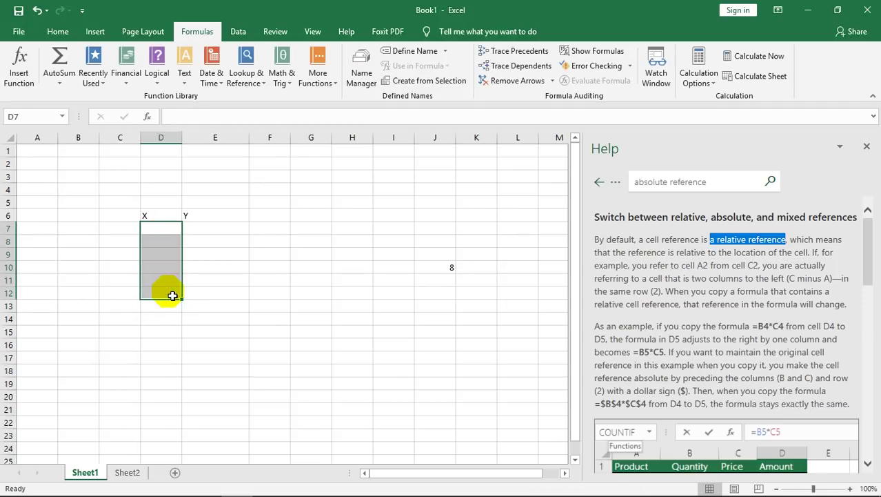
left_click(177, 234)
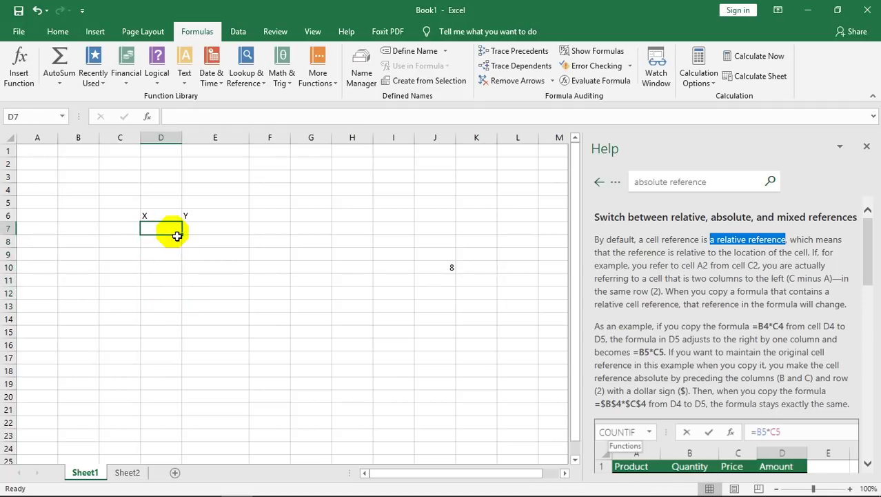
type("1")
key("Return")
type("2")
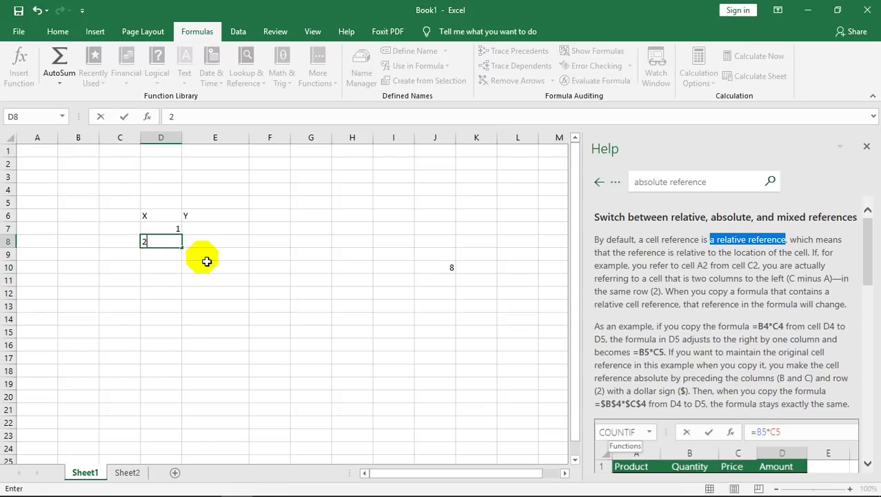
left_click(207, 259)
left_click_drag(172, 230, 186, 357)
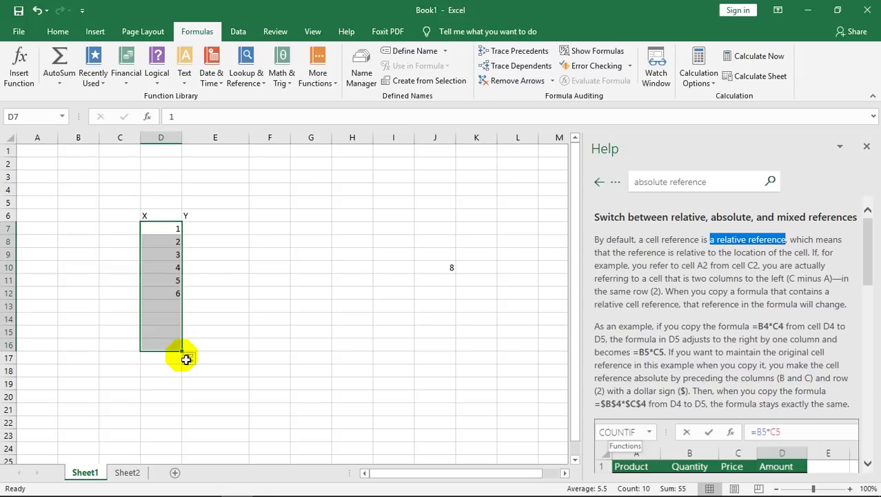
left_click(211, 230)
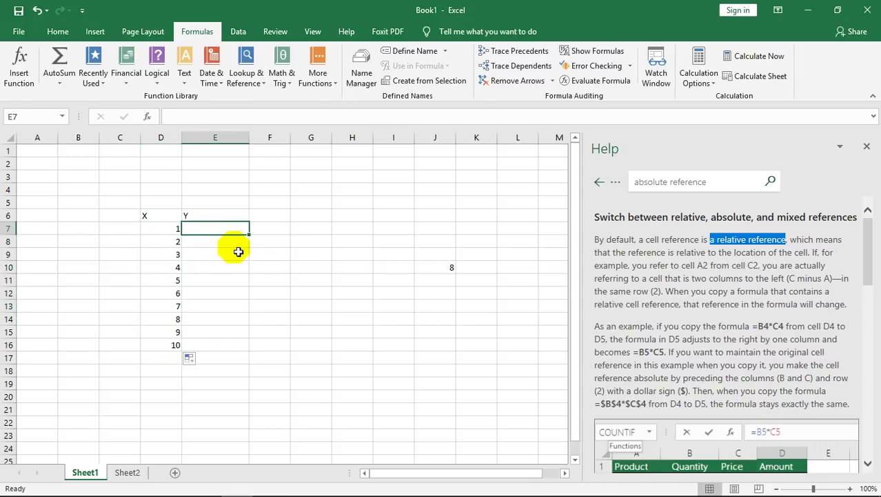
Step: Start a Y formula in E7 referencing D7, then cancel it
type("=")
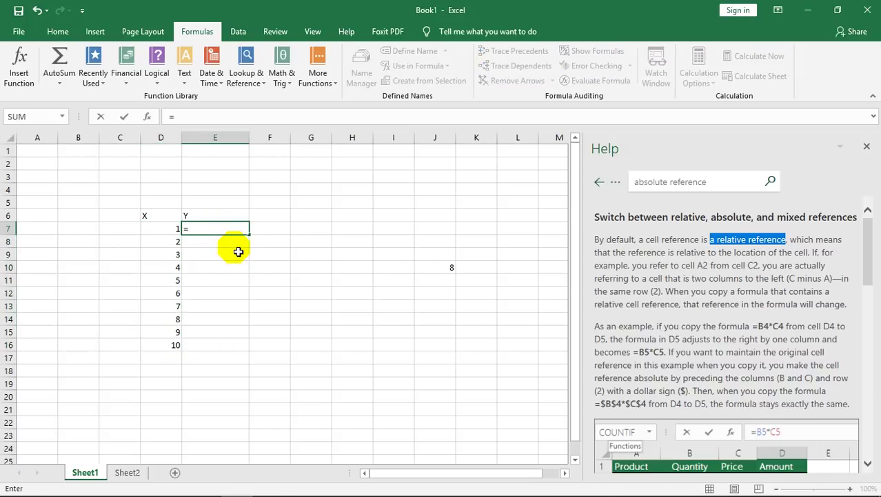
left_click(174, 230)
type("*")
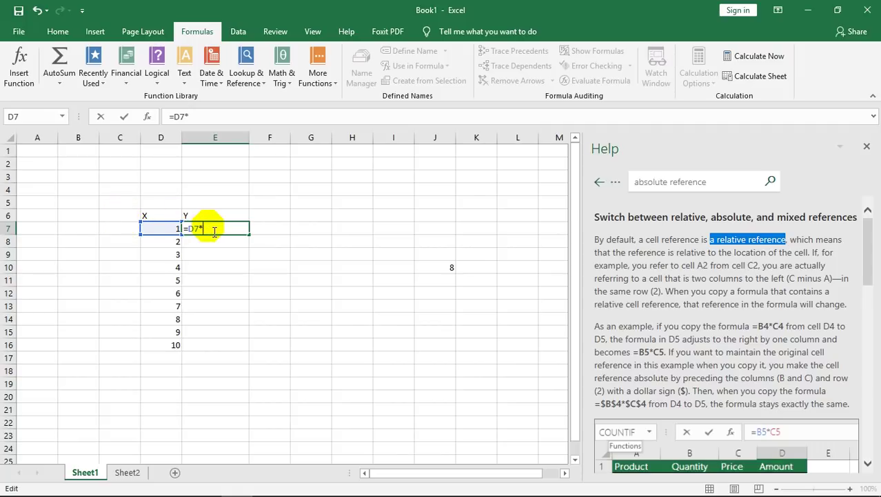
key("BackSpace")
key("BackSpace")
key("BackSpace")
key("BackSpace")
key("Escape")
key("Right")
key("Right")
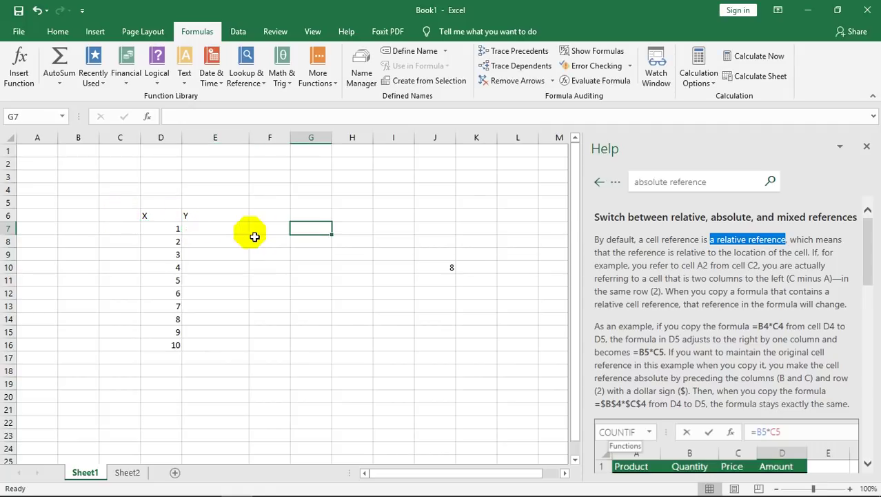
left_click(216, 235)
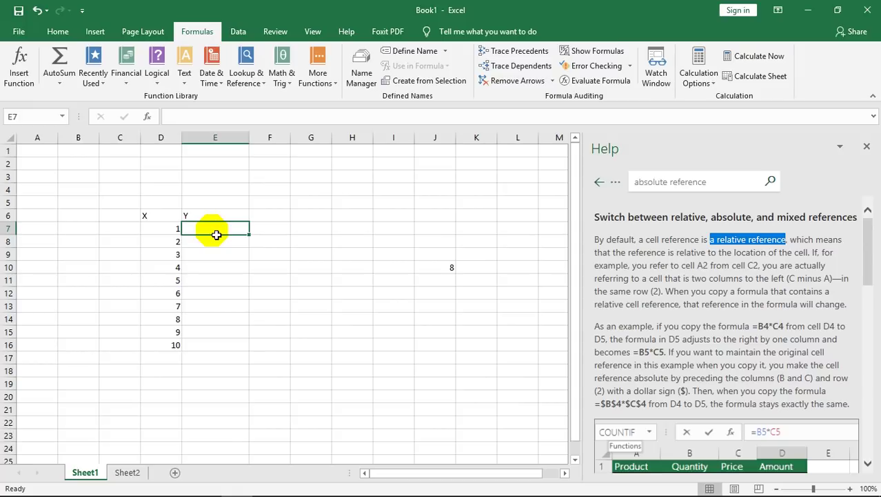
Step: Enter 20 and 24 in E7:E8 and extend the series down to E16
type("20")
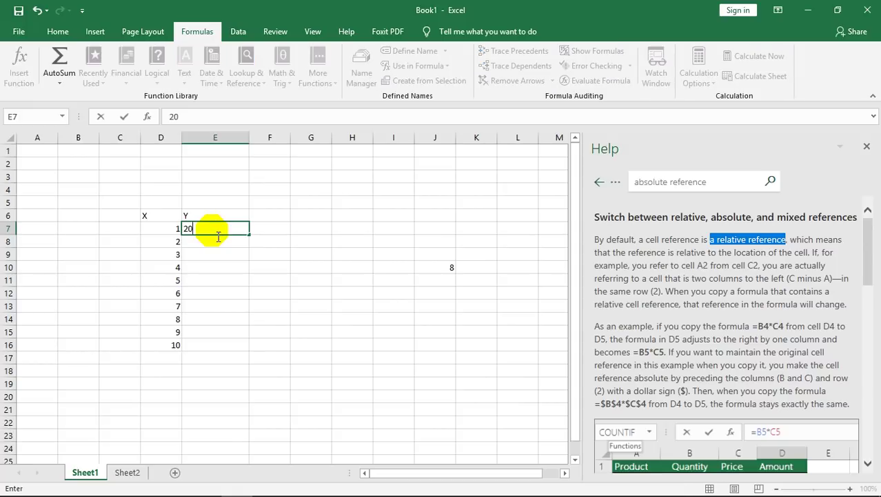
key("Return")
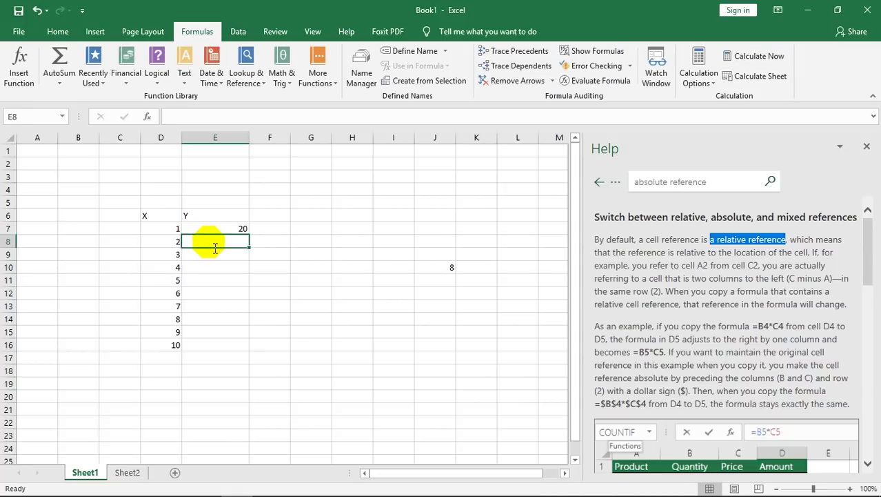
type("24")
left_click(373, 291)
left_click(223, 235)
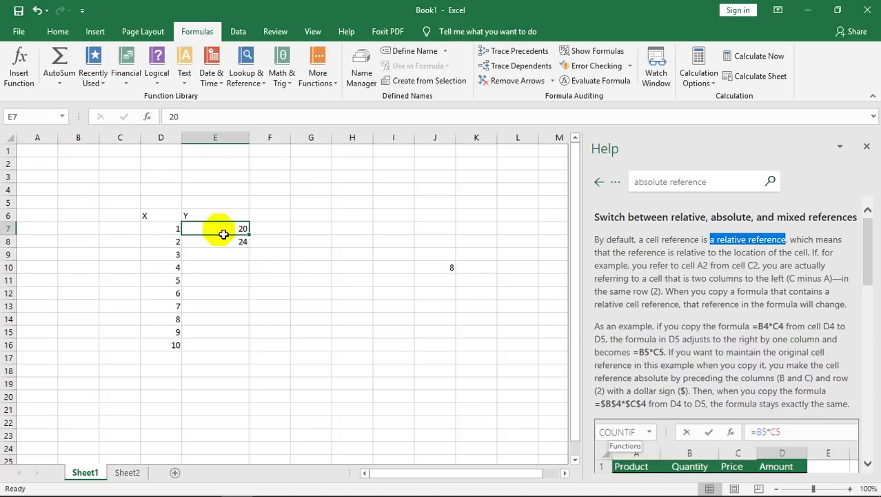
left_click_drag(224, 234, 241, 344)
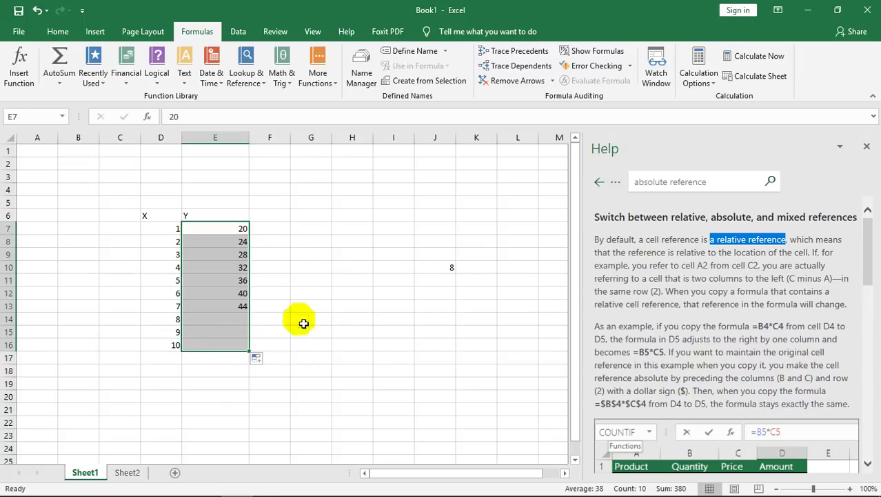
left_click(275, 221)
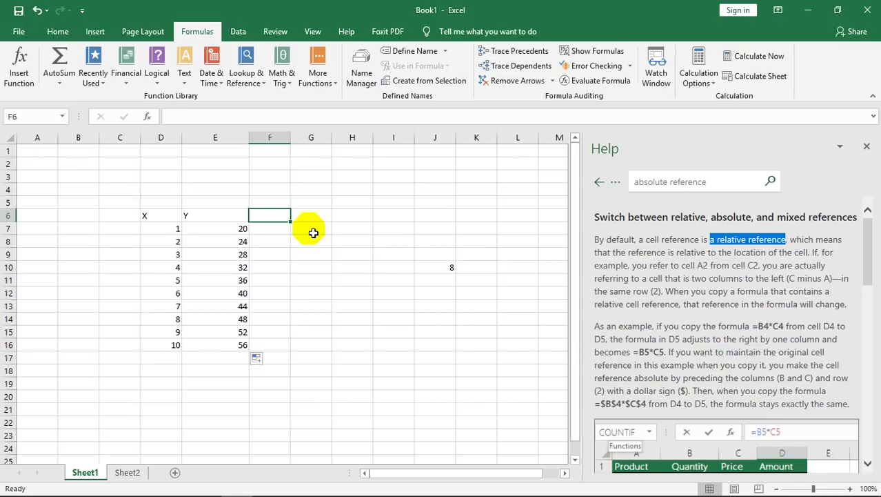
Step: Head F6 with Z, enter =D7*E7 in F7, and fill it down to F16
type("Z")
key("Return")
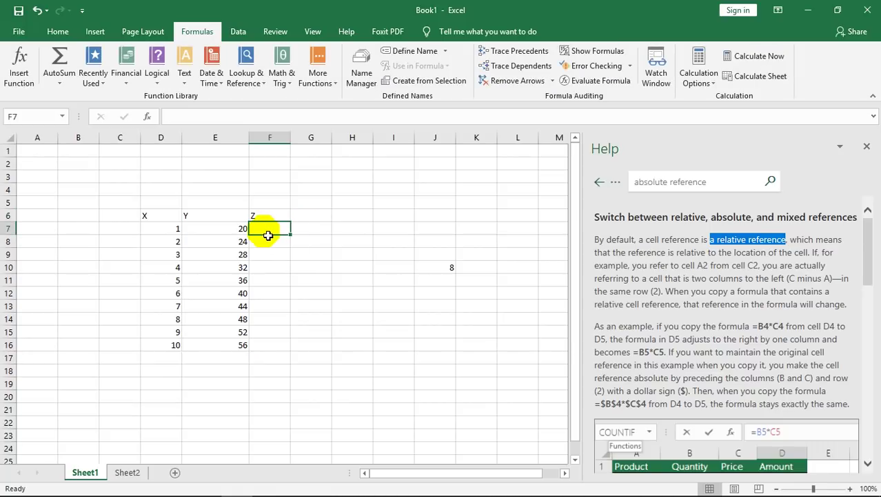
type("=")
left_click(172, 230)
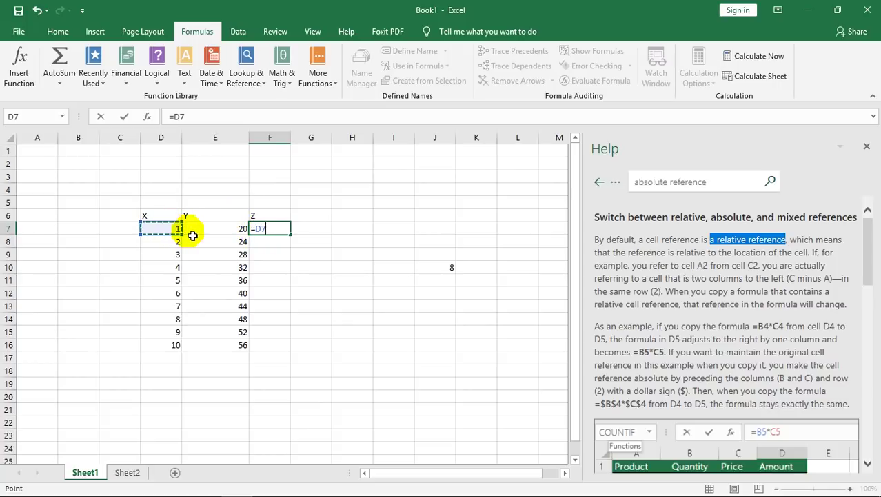
type("*")
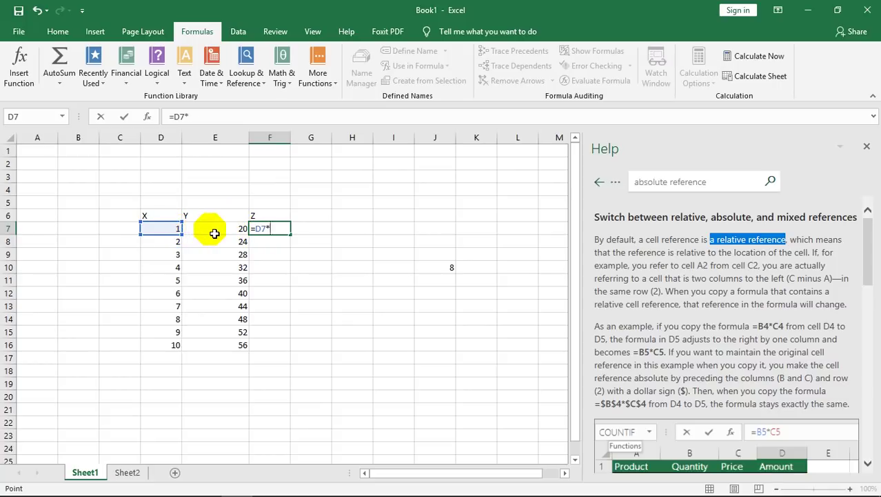
left_click(211, 231)
key("Return")
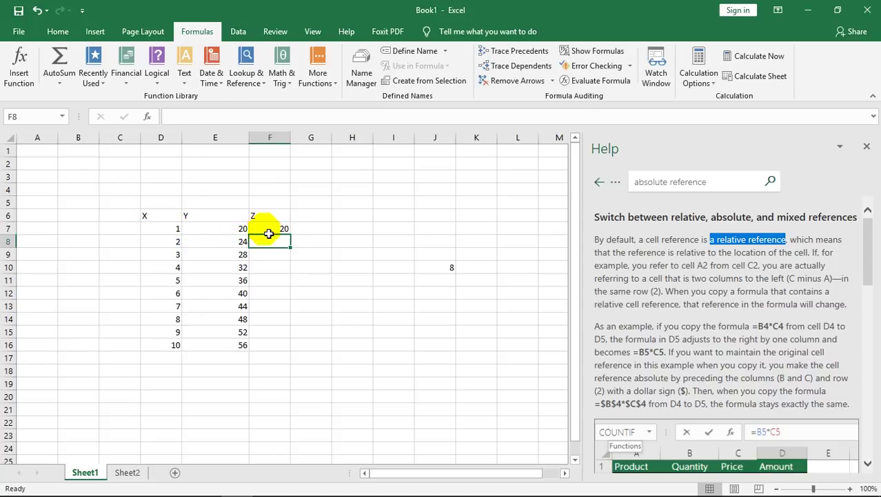
left_click(270, 230)
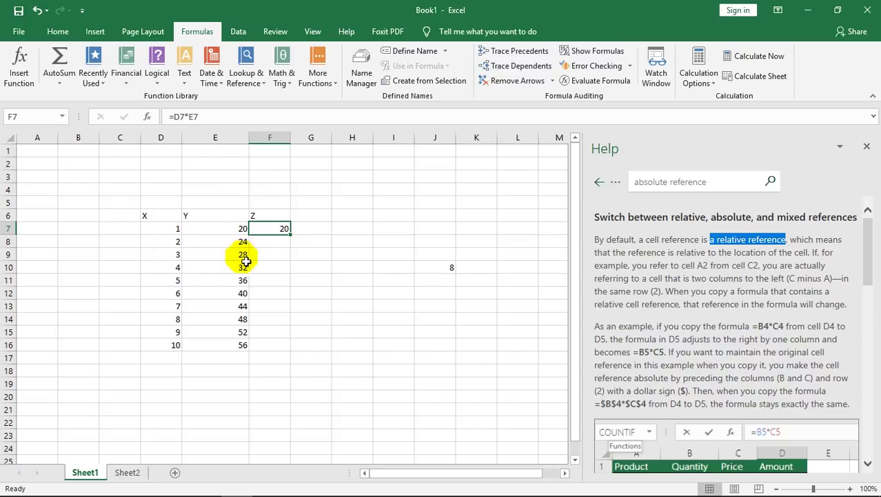
left_click_drag(294, 235, 291, 349)
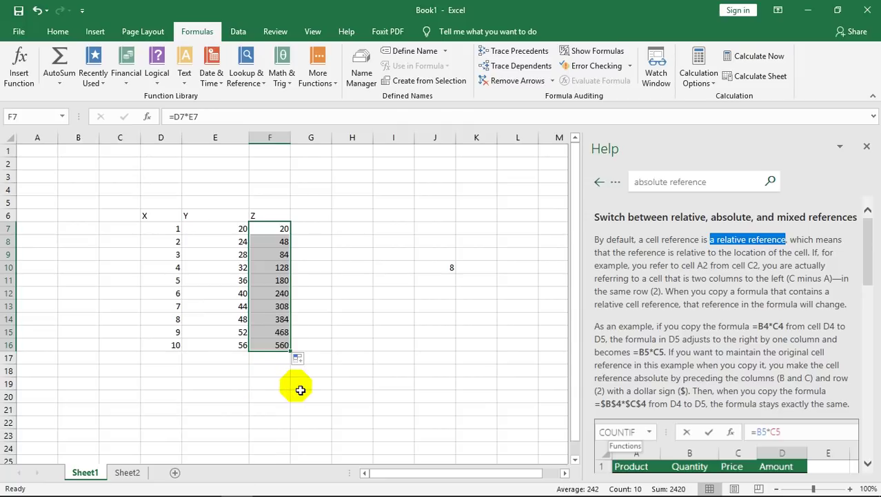
left_click(298, 384)
left_click(279, 231)
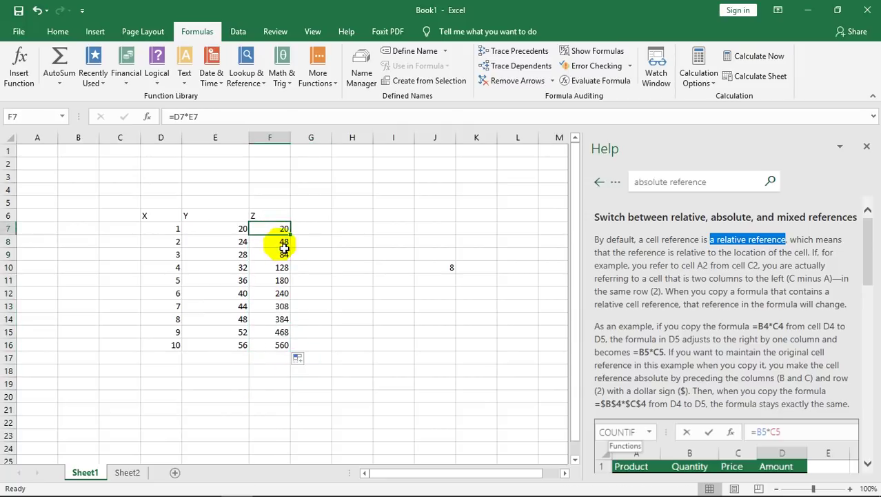
left_click(284, 244)
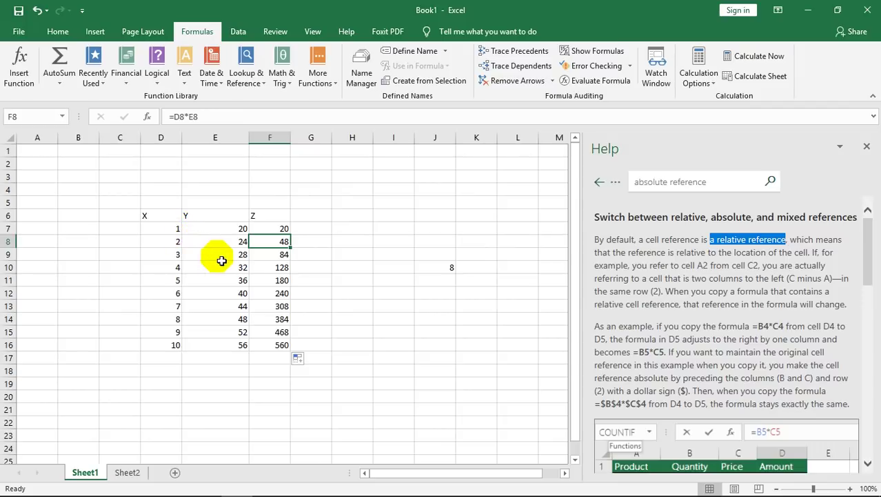
left_click(176, 230)
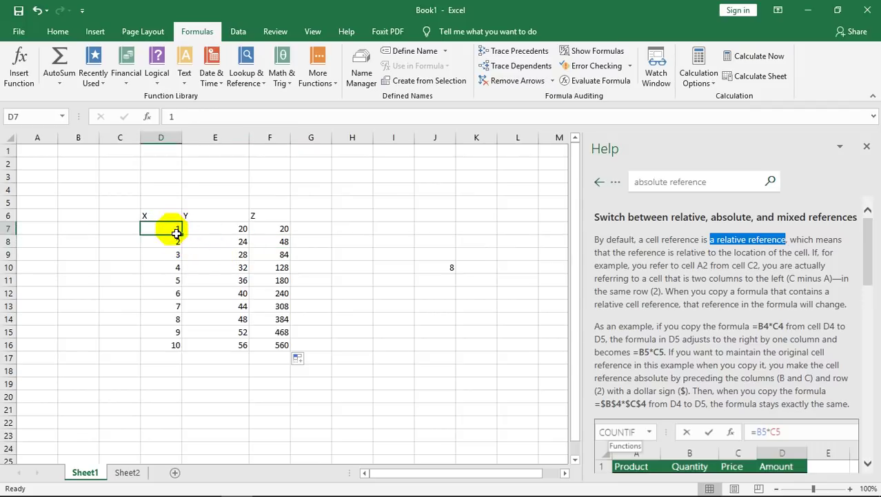
left_click(283, 241)
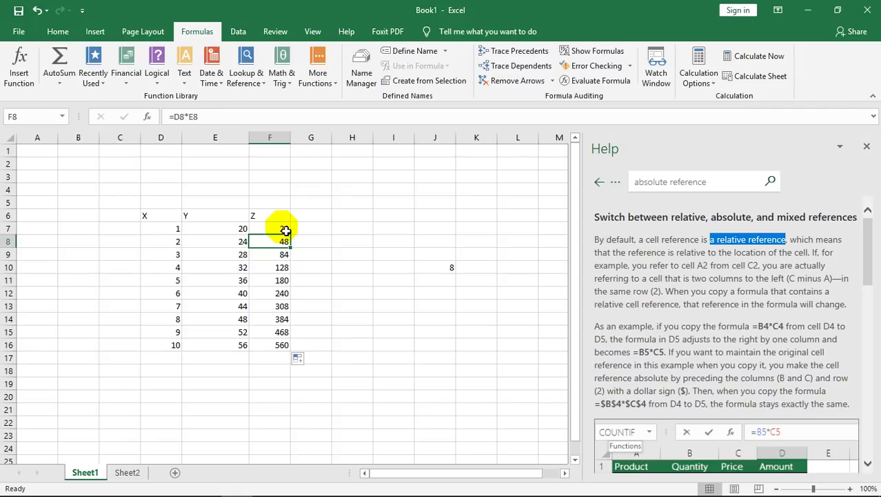
left_click(286, 232)
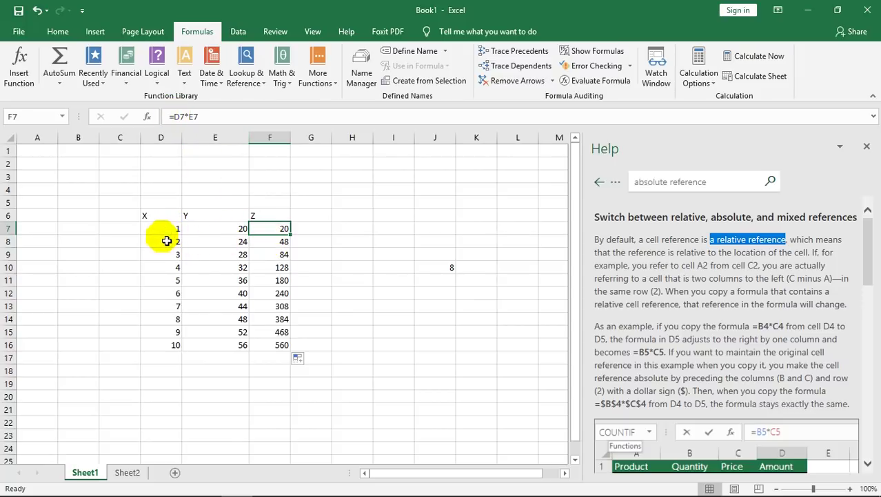
Step: Change F7's formula to =$D$7*E7 and fill it down to F16
left_click(177, 117)
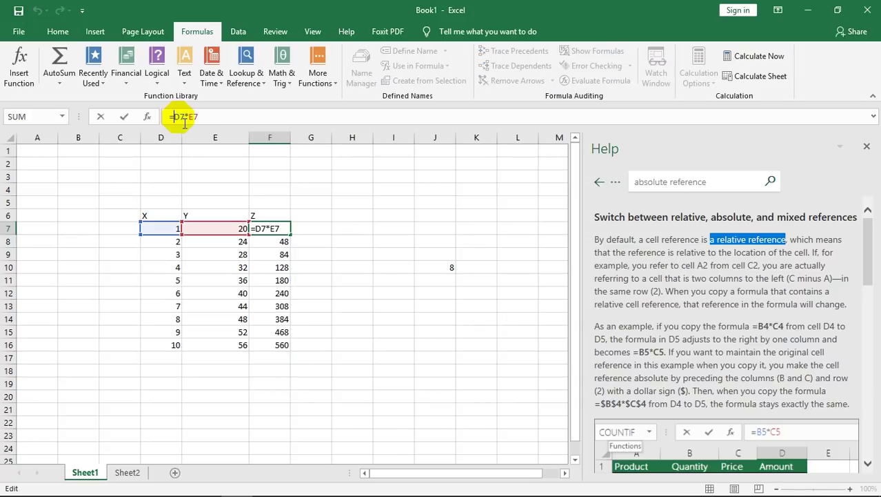
type("$D")
type("$")
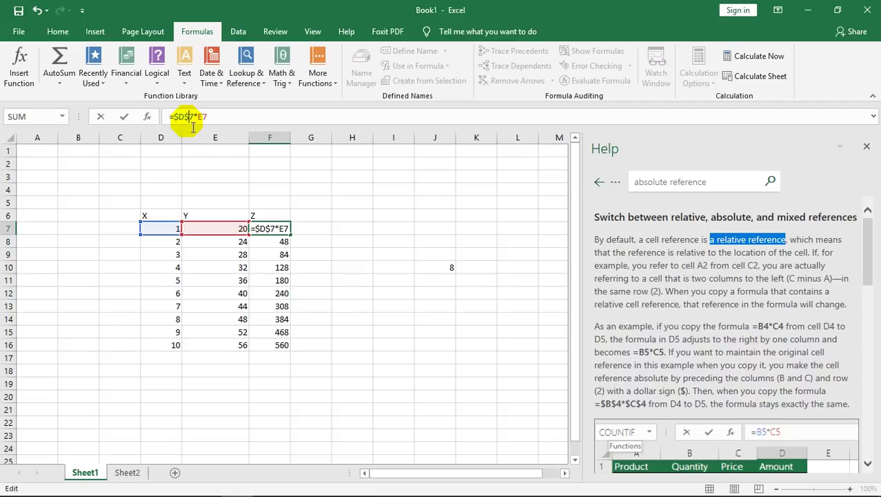
left_click(216, 117)
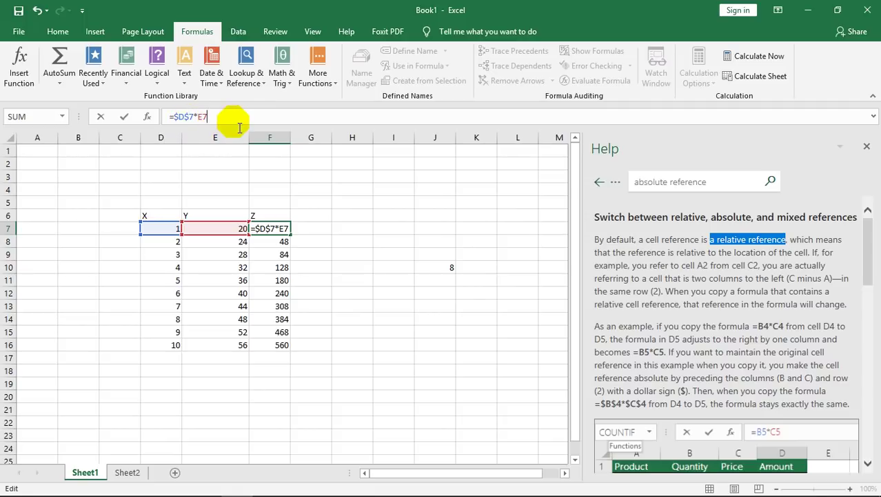
key("Return")
left_click(282, 230)
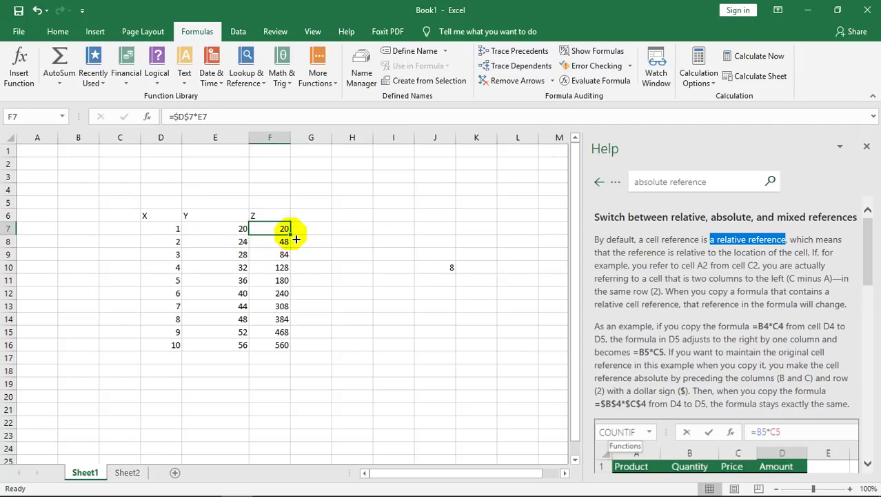
left_click_drag(296, 239, 291, 352)
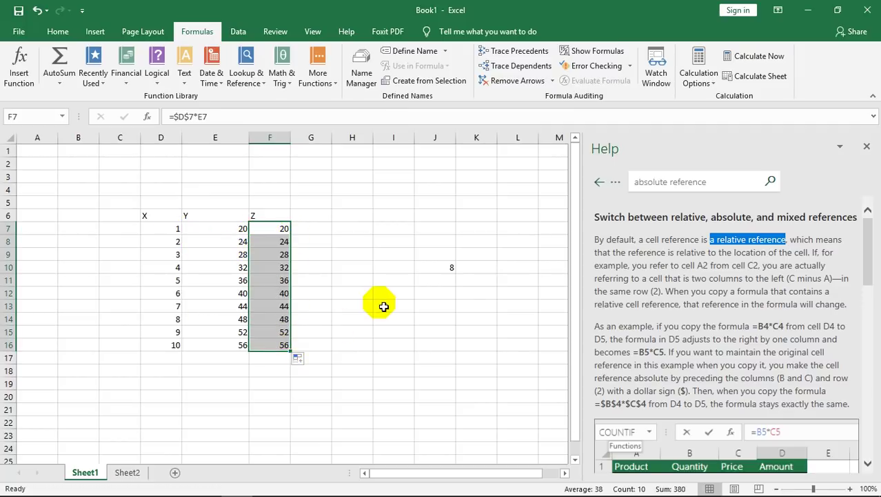
left_click(243, 242)
Step: Compare the copied Z formulas in F8 to F10 against D7 and the Y values
left_click(176, 231)
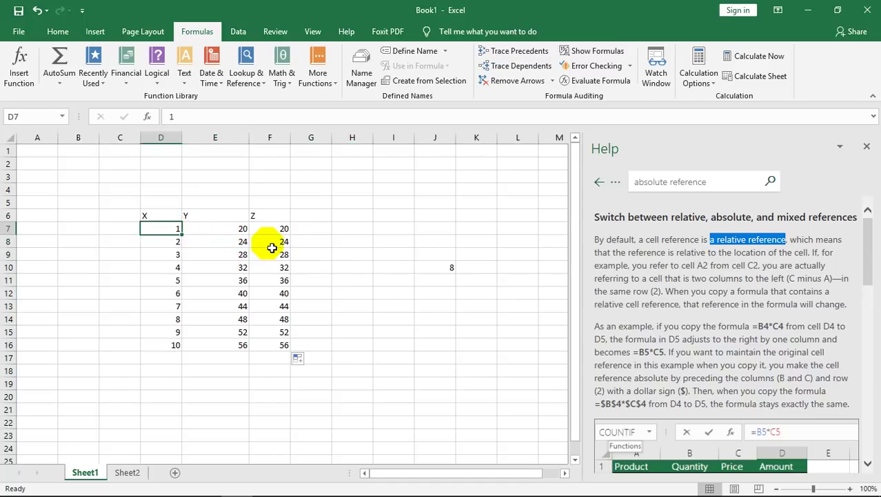
left_click(271, 245)
left_click(243, 241)
left_click(178, 230)
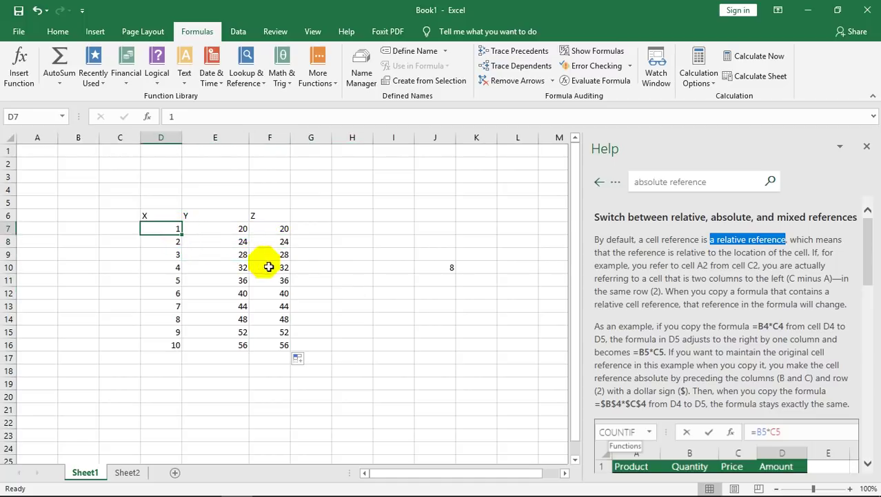
left_click(277, 255)
left_click(243, 267)
left_click(176, 230)
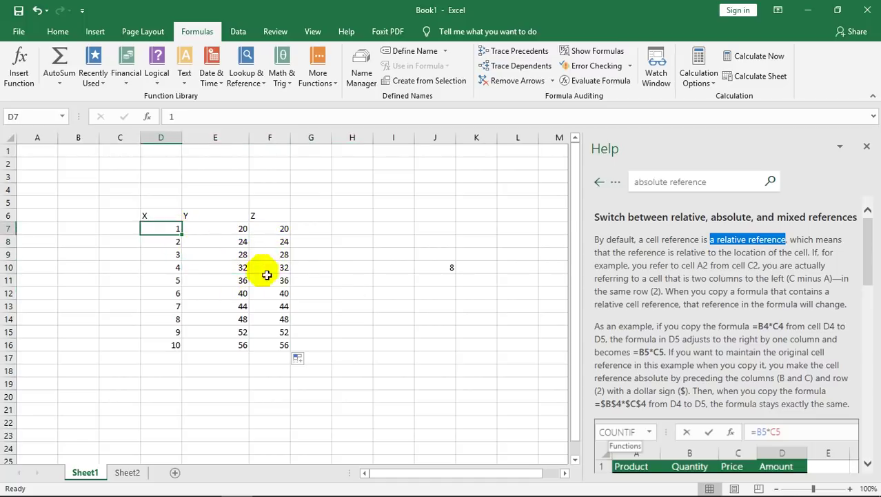
left_click(282, 269)
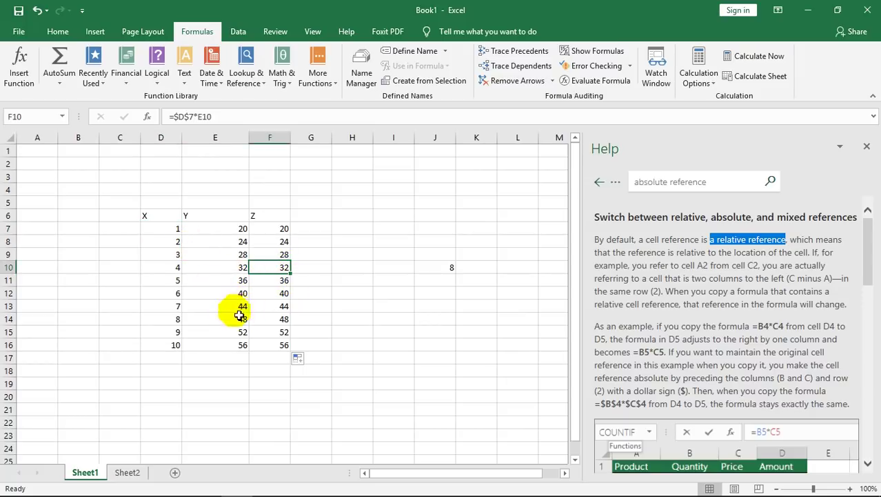
Step: Return to F7 and bring the Help article's =B5*C5 example table into view
left_click(269, 235)
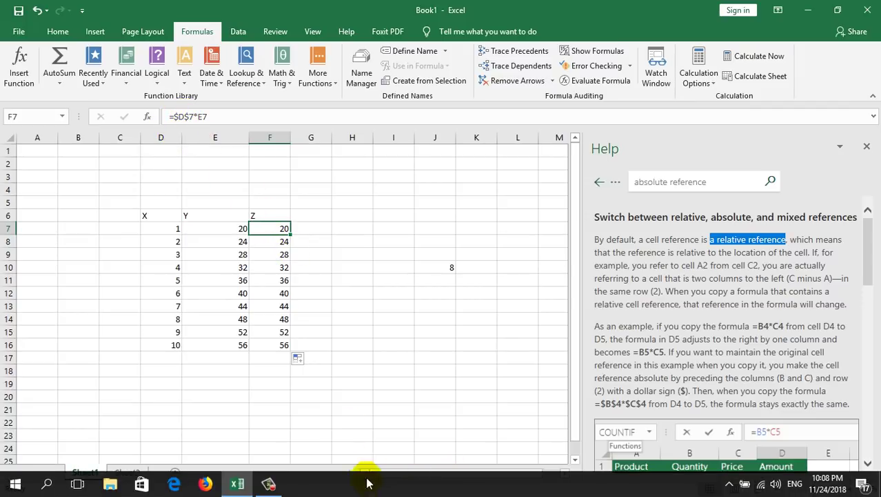
left_click(268, 483)
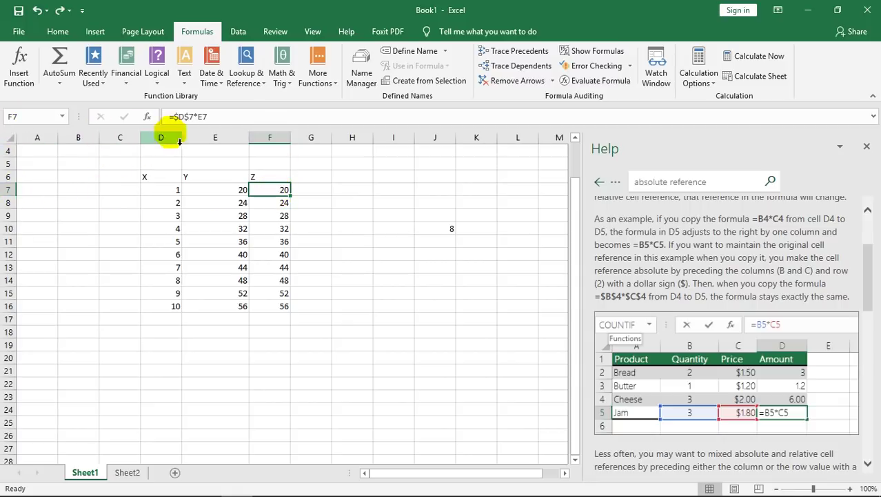
Step: Make F7's formula fully absolute as =$D$7*$E$7 and copy it down to F16
left_click_drag(174, 117, 200, 118)
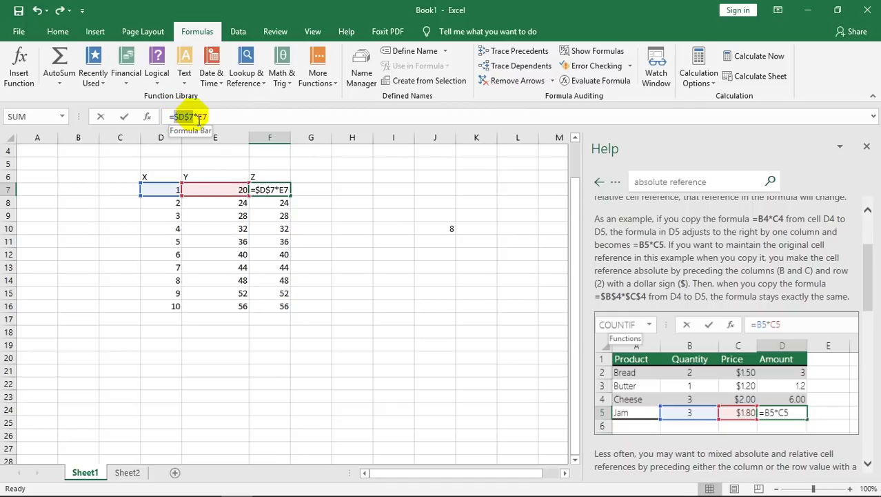
left_click_drag(198, 117, 215, 119)
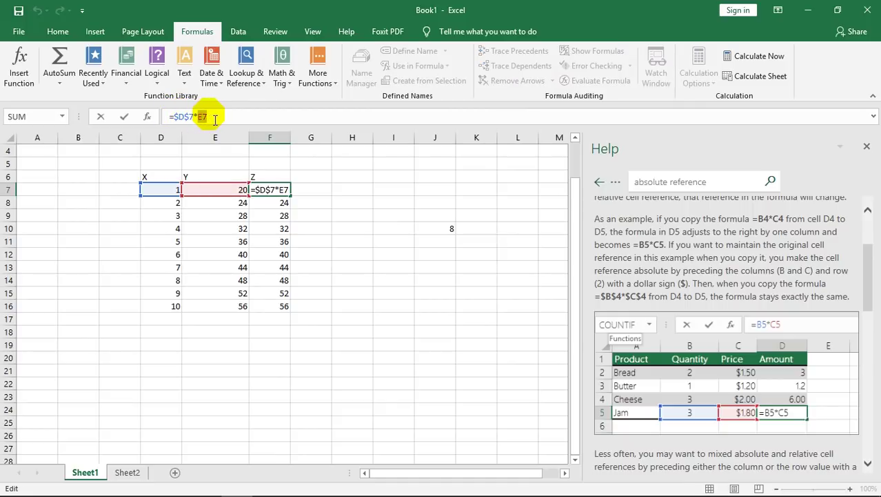
left_click(203, 118)
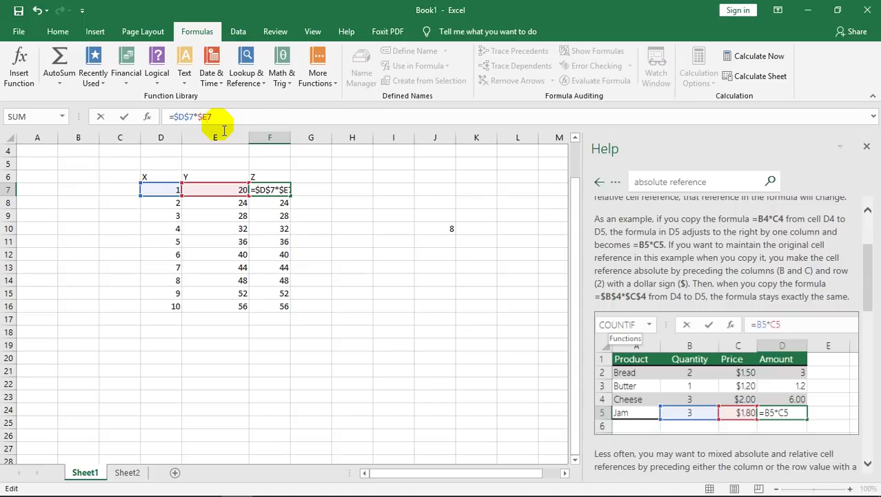
type("$")
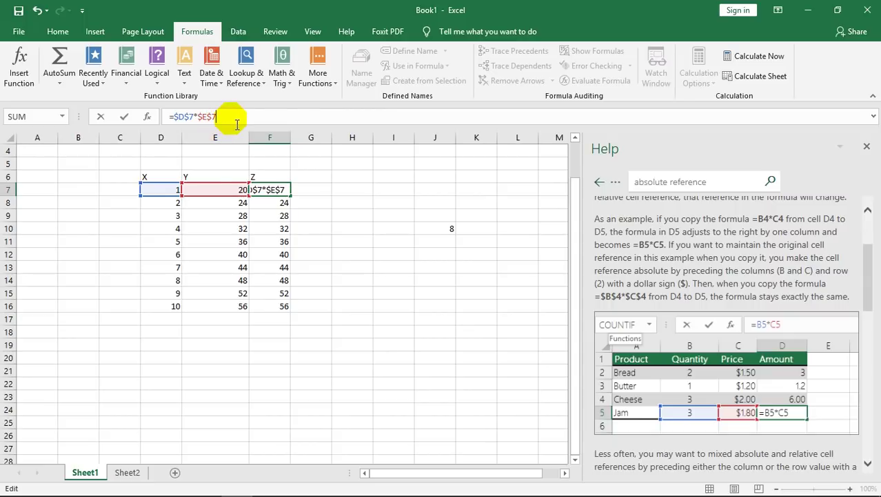
key("Return")
left_click(284, 191)
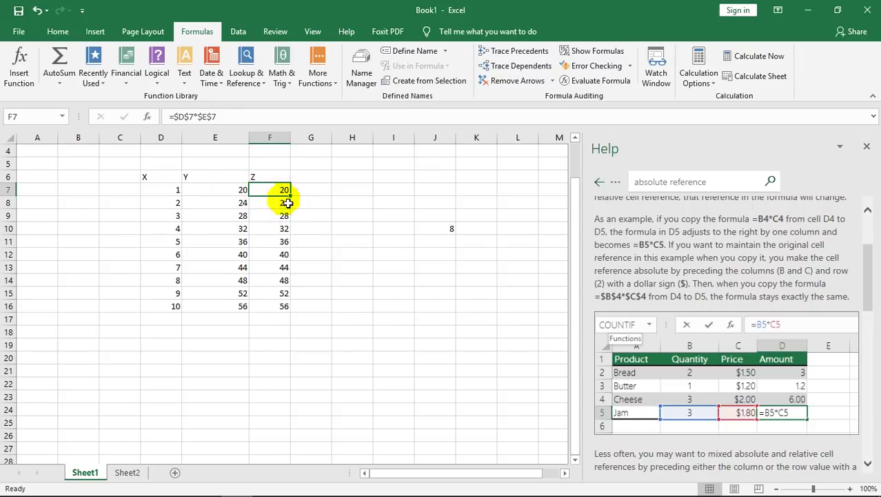
left_click_drag(291, 196, 288, 308)
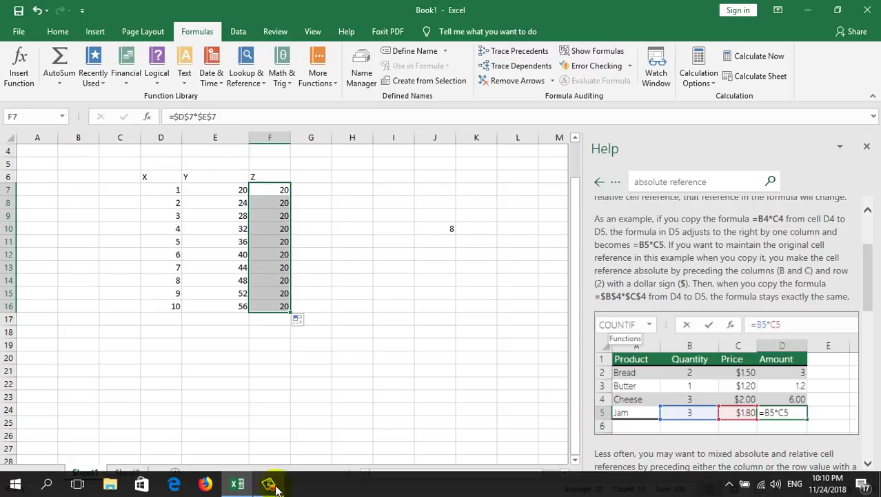
Step: Cycle reference types with F4 in F7's formula until it reads =I$136*$E$7
left_click(270, 485)
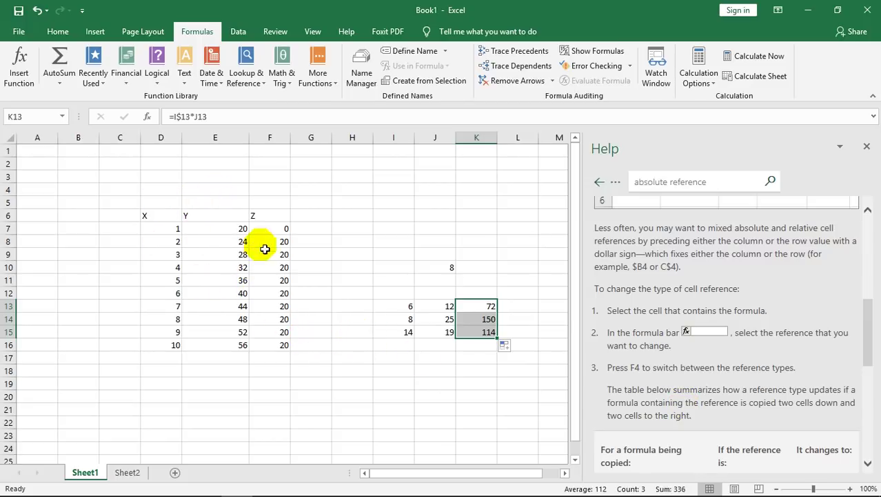
left_click(284, 232)
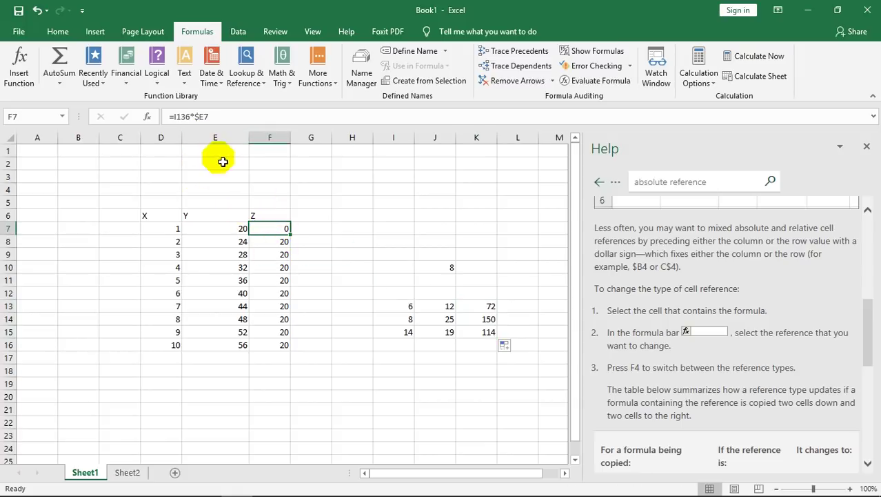
left_click(213, 117)
left_click_drag(213, 117, 190, 117)
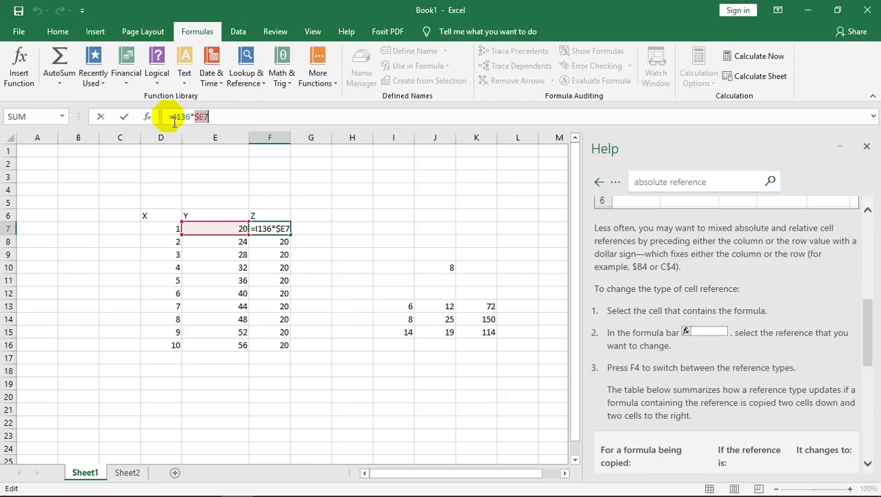
left_click_drag(174, 118, 198, 119)
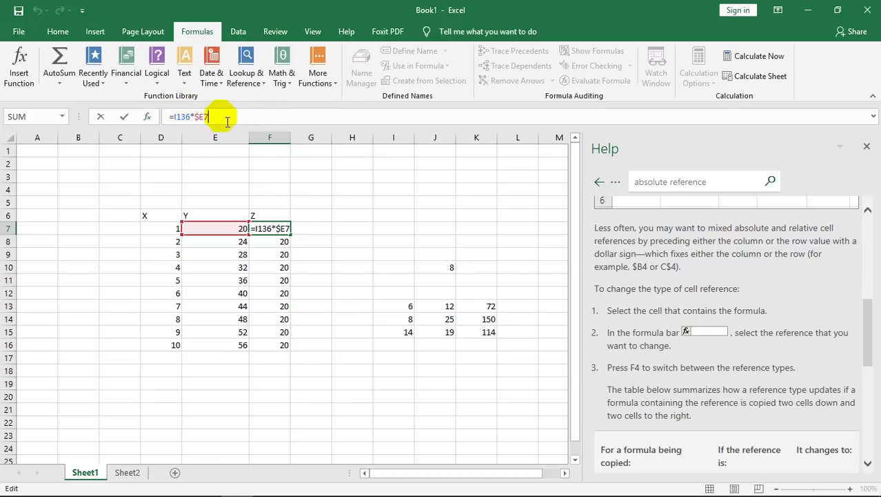
left_click(198, 117)
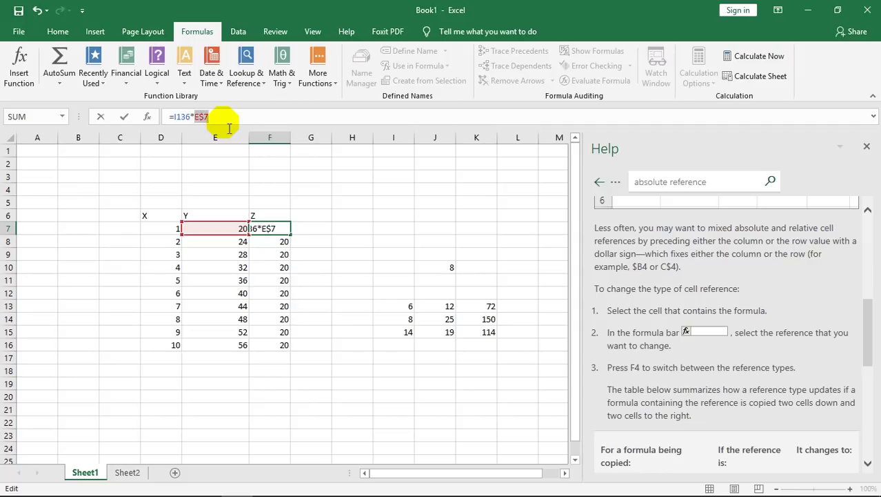
key("F4")
key("F4")
key("F4")
key("F4")
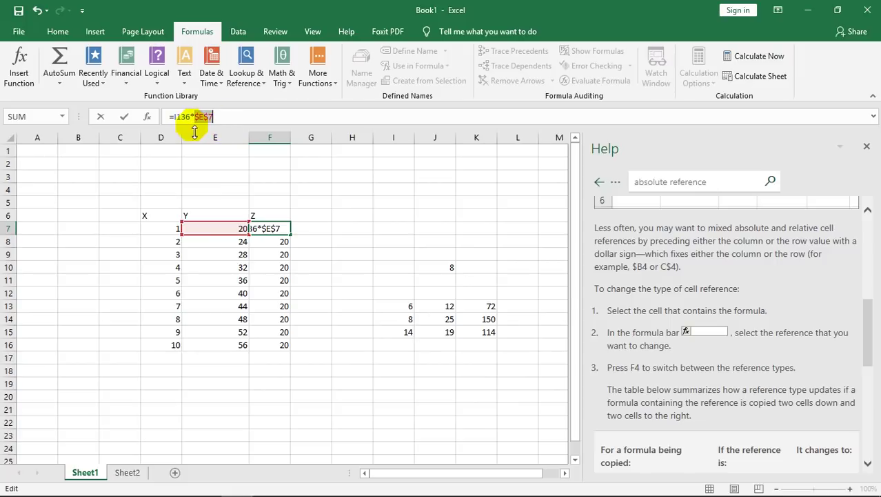
double_click(187, 119)
key("F4")
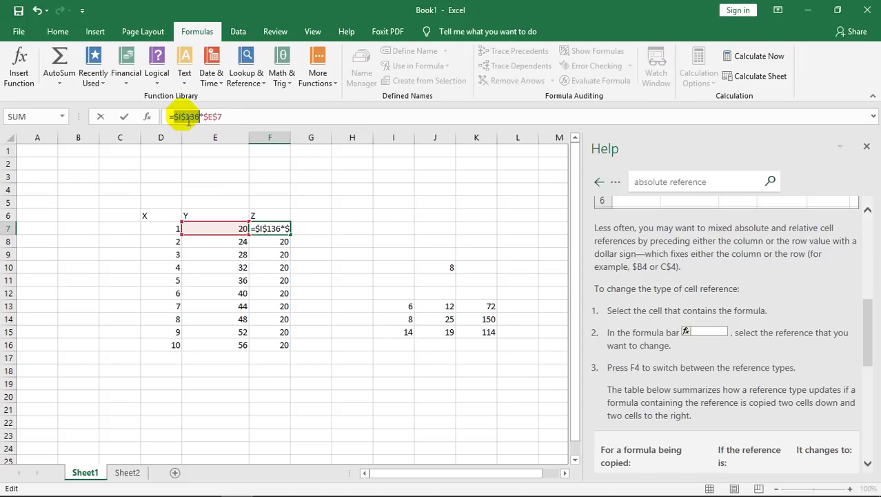
key("F4")
key("F4")
key("F4")
key("F4")
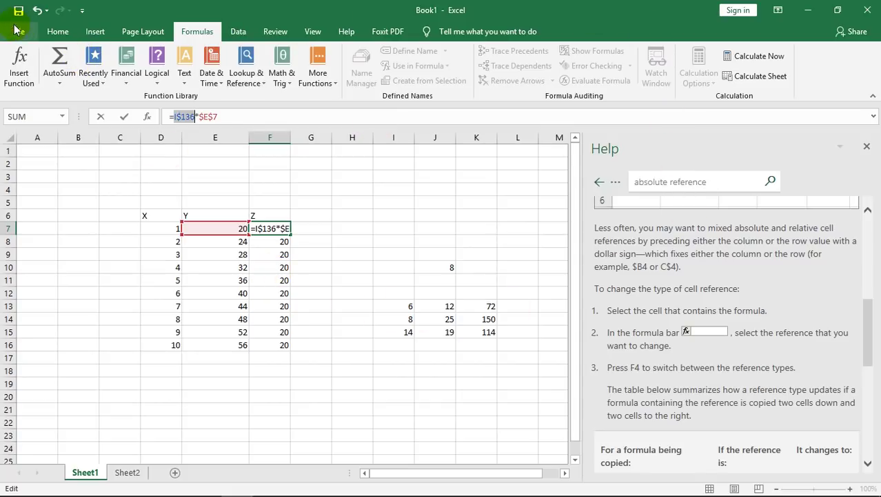
Step: Return the Help pane to its home topic list
left_click(54, 32)
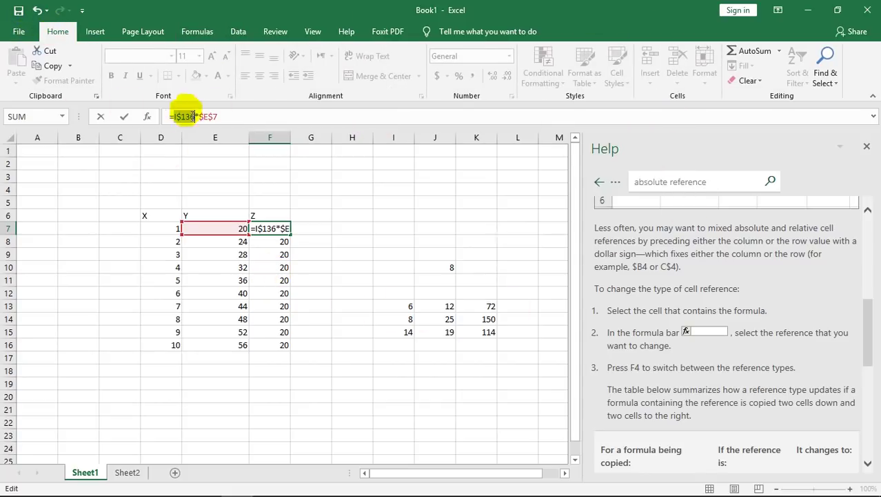
left_click(346, 32)
left_click(10, 62)
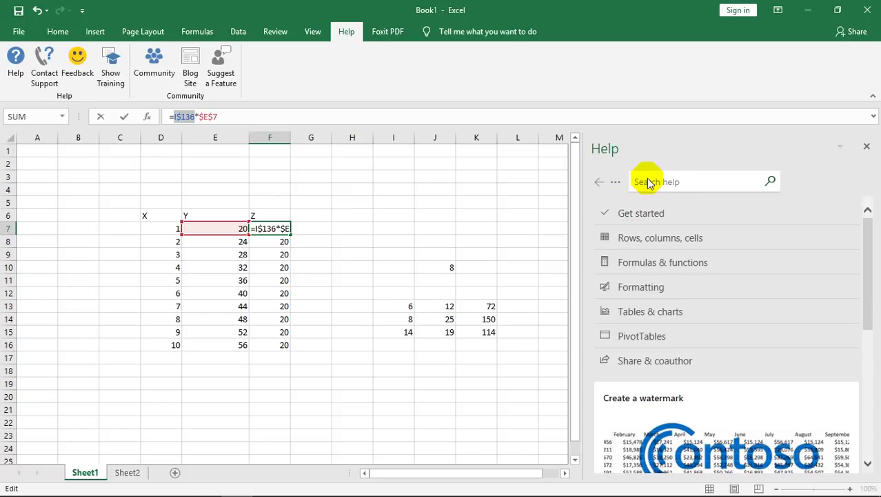
Step: Replace I$136 in F7's formula with J17, then close and reopen the Help pane
left_click(435, 357)
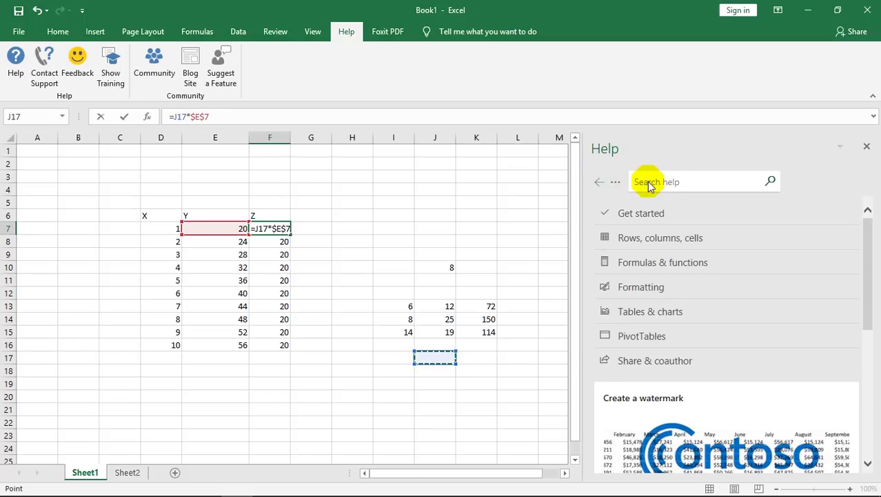
type("ghghj")
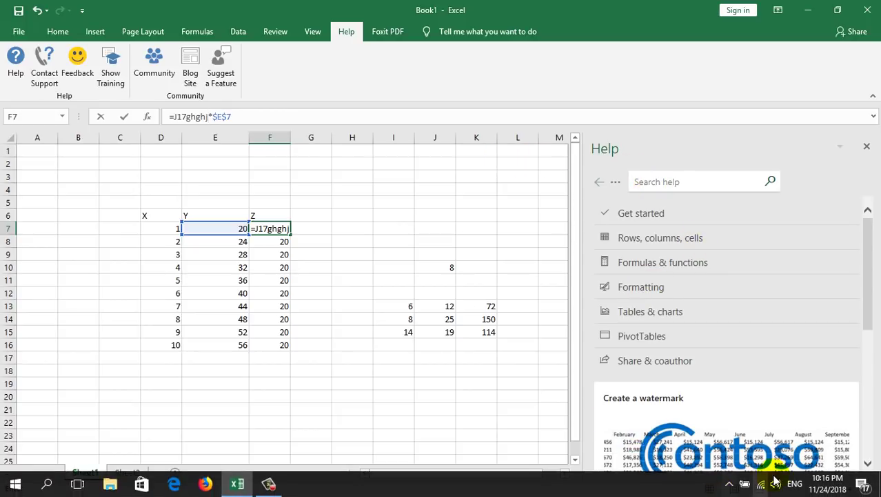
left_click(867, 146)
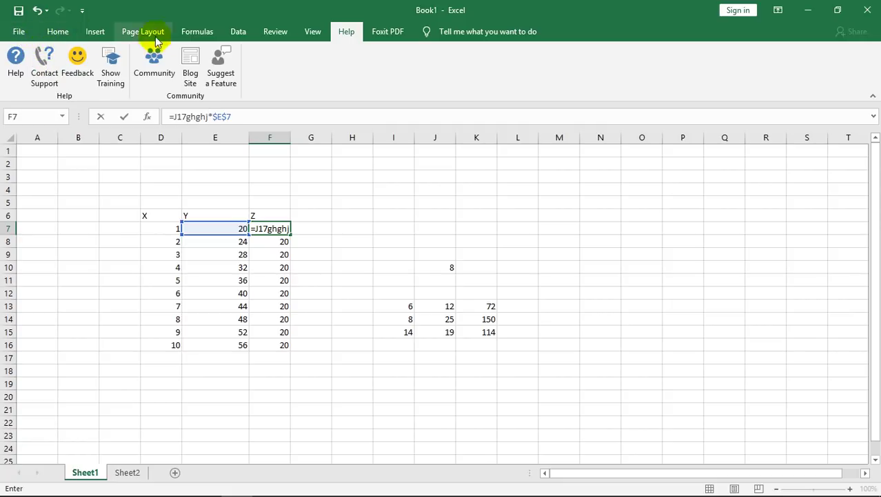
left_click(15, 58)
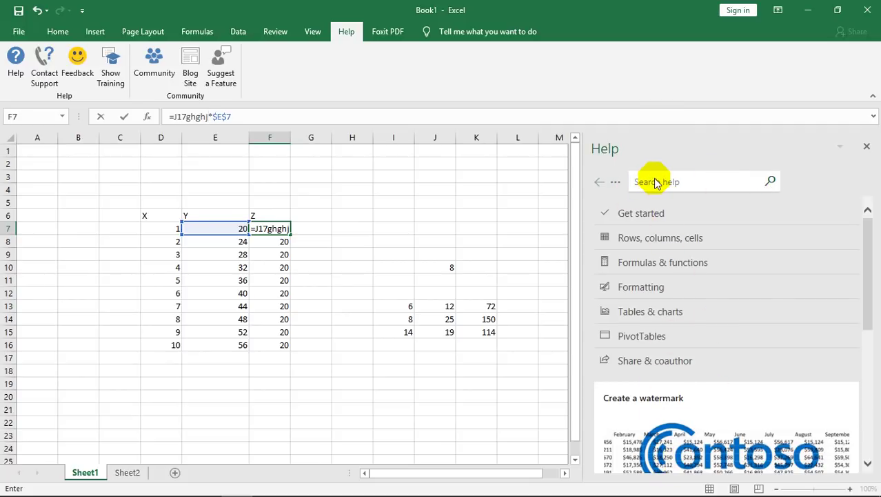
mouse_move(299, 491)
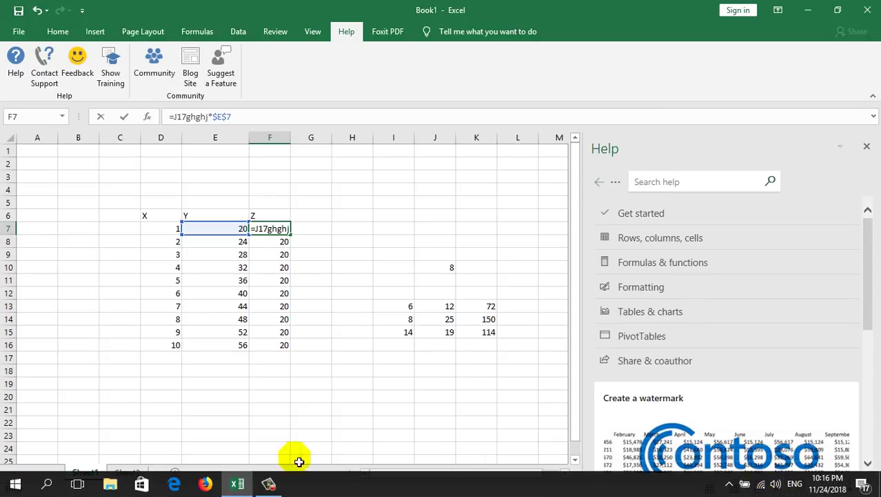
left_click(269, 483)
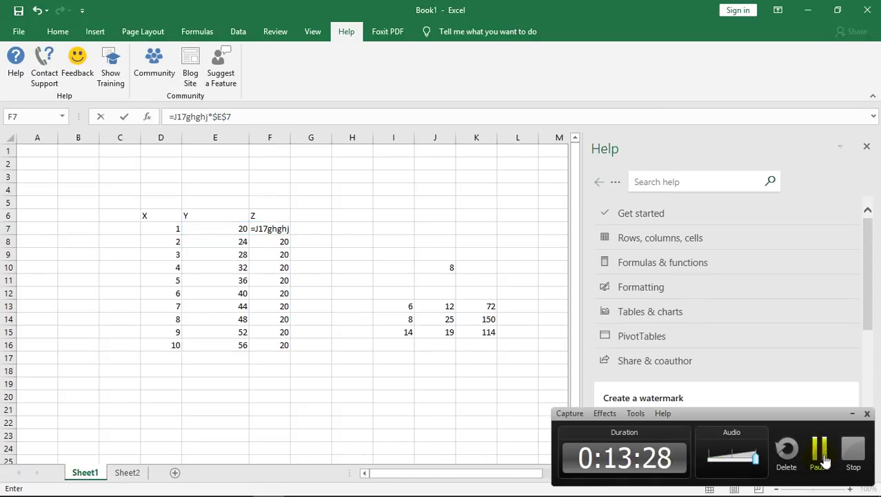
left_click(819, 452)
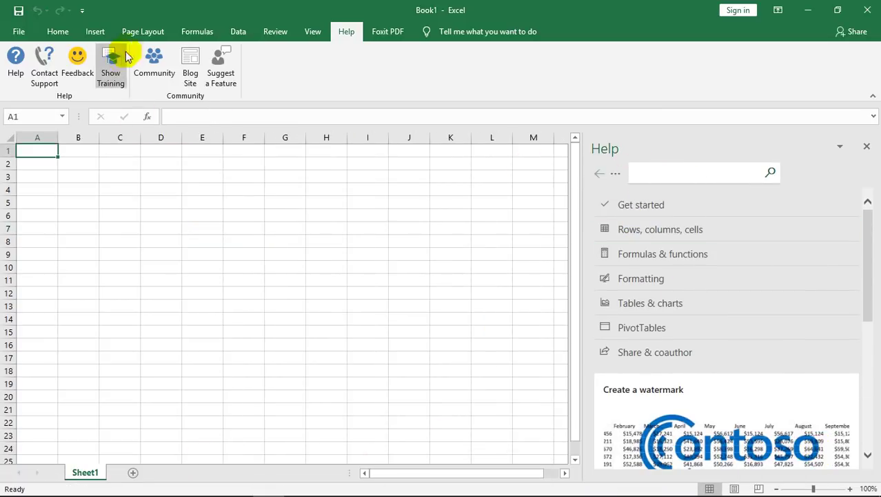
Step: Open Formulas & functions, then the IF function article, scrolled to Simple IF examples
left_click(347, 35)
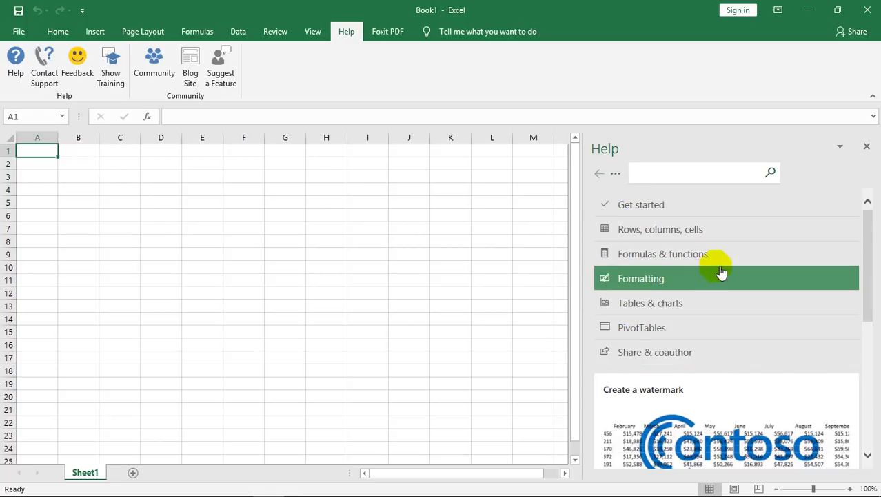
left_click(647, 255)
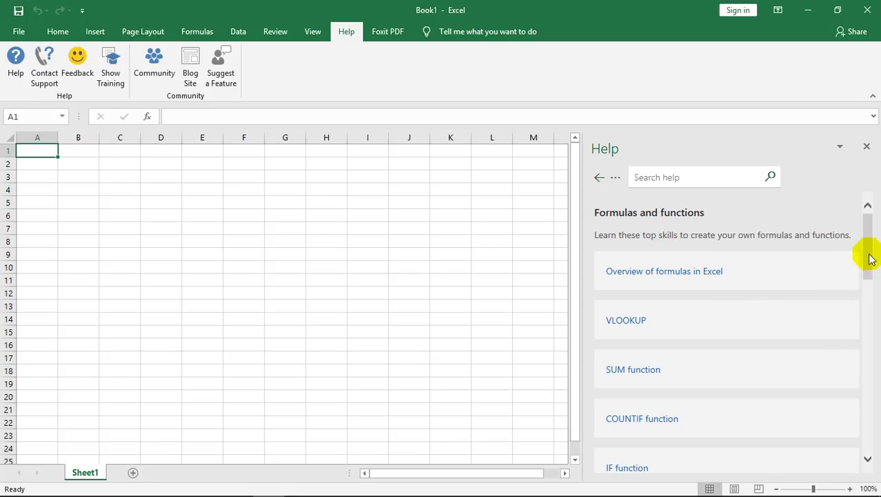
left_click_drag(870, 258, 868, 298)
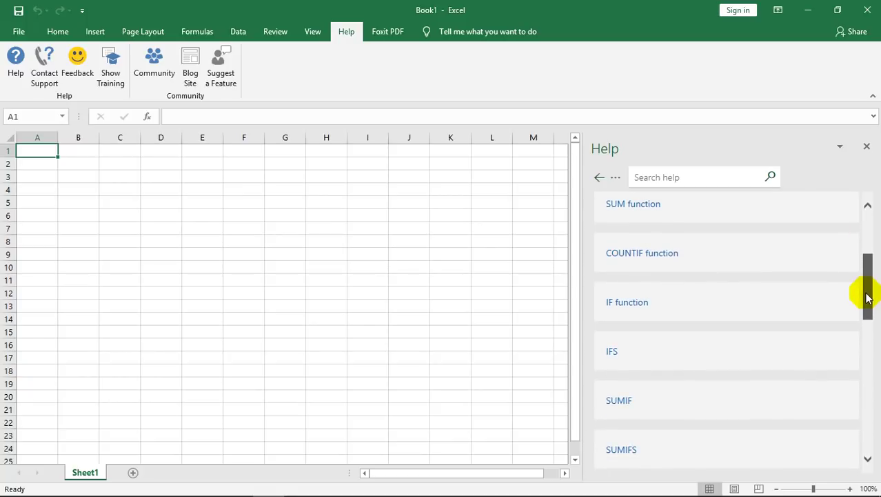
left_click(627, 304)
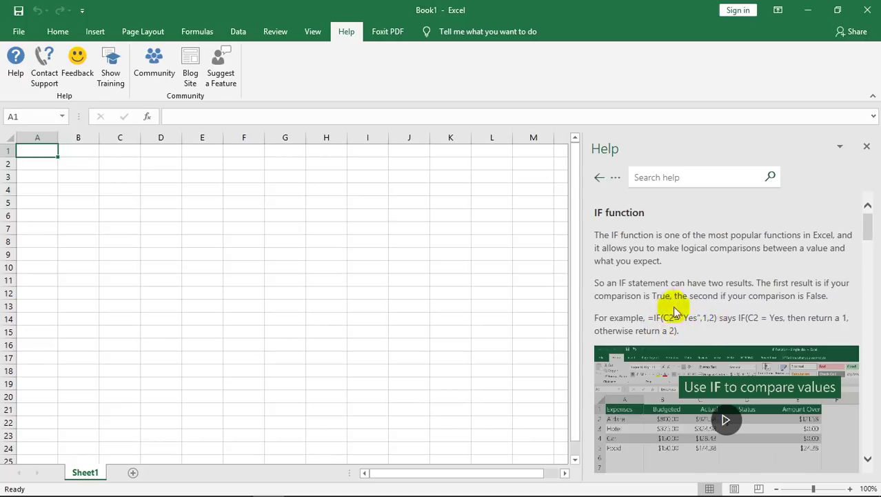
scroll(638, 345, "down", 1)
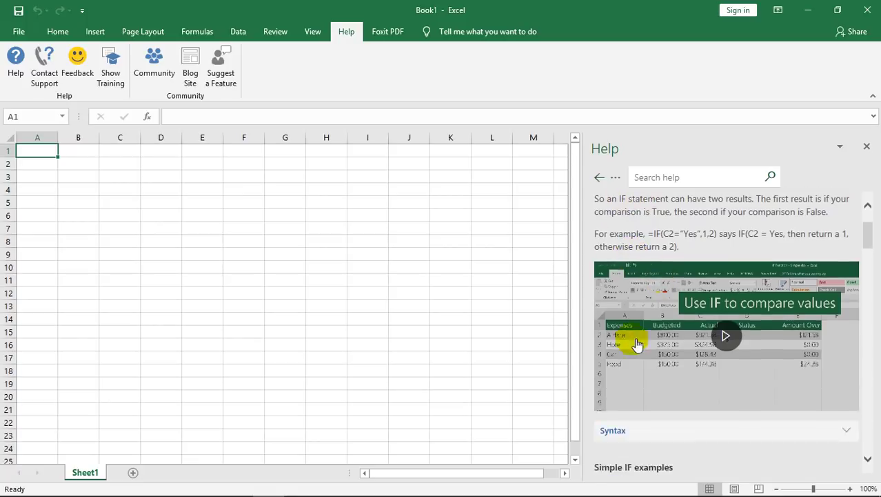
scroll(638, 345, "down", 2)
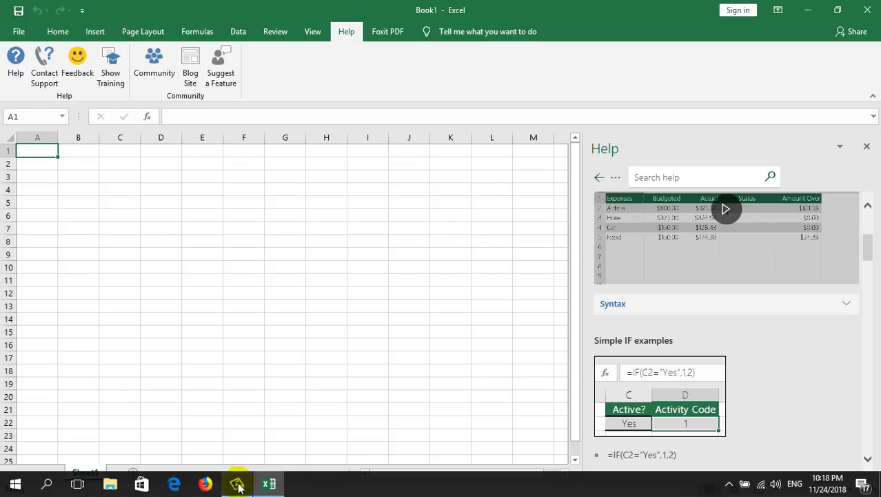
Step: Change the D5 heading above the scores 67 to 65 from x to Math
left_click(238, 483)
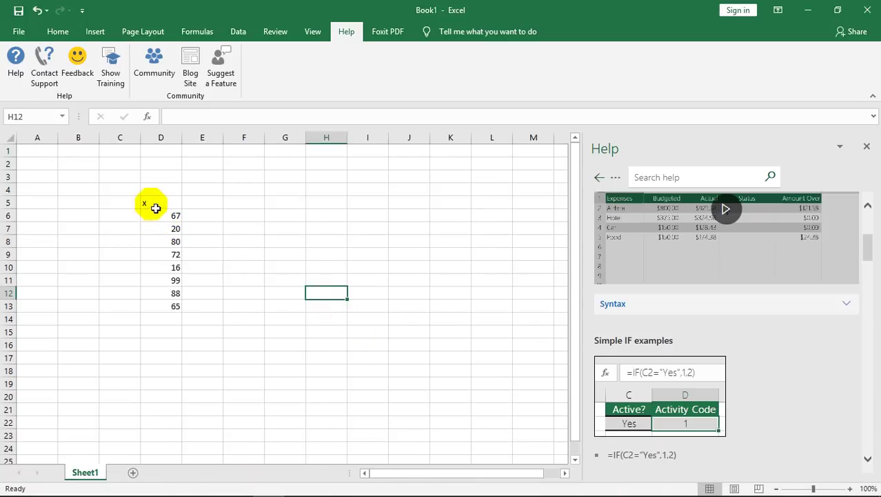
left_click(156, 205)
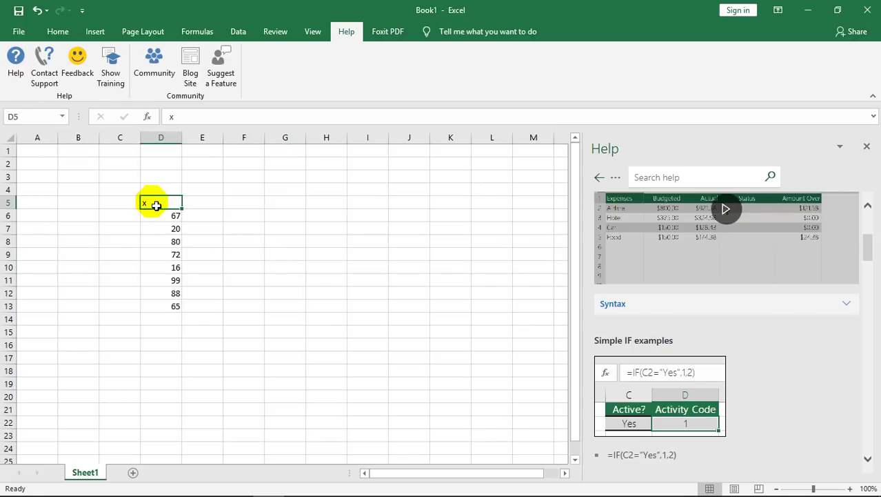
type("Math")
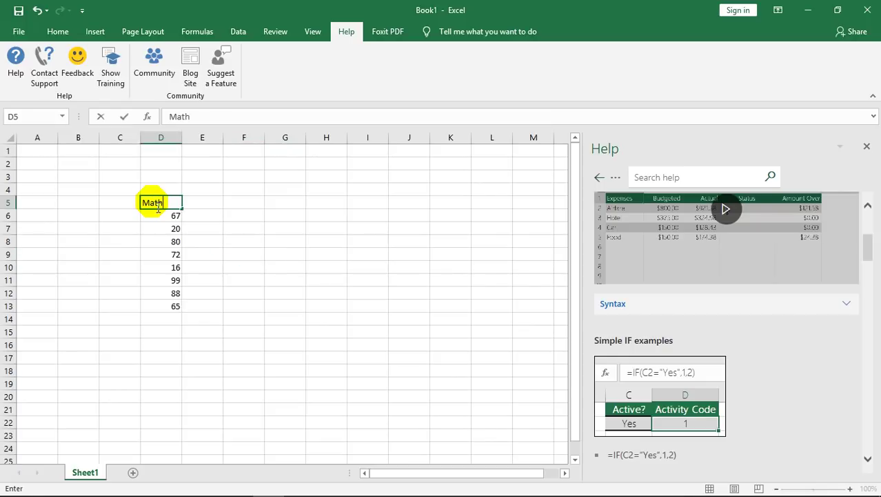
key("Return")
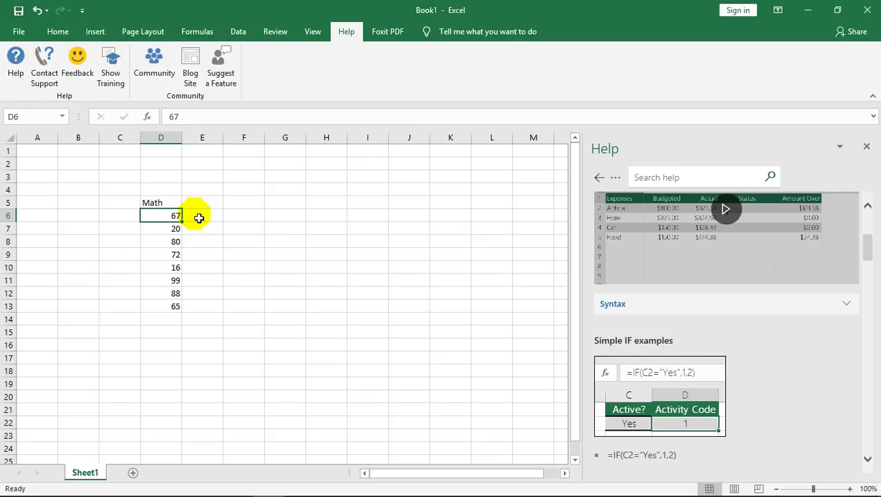
Step: Enter =IF(D6>=60,"Pass","Fail") in E6 so the first Math score of 67 shows Pass
left_click(201, 218)
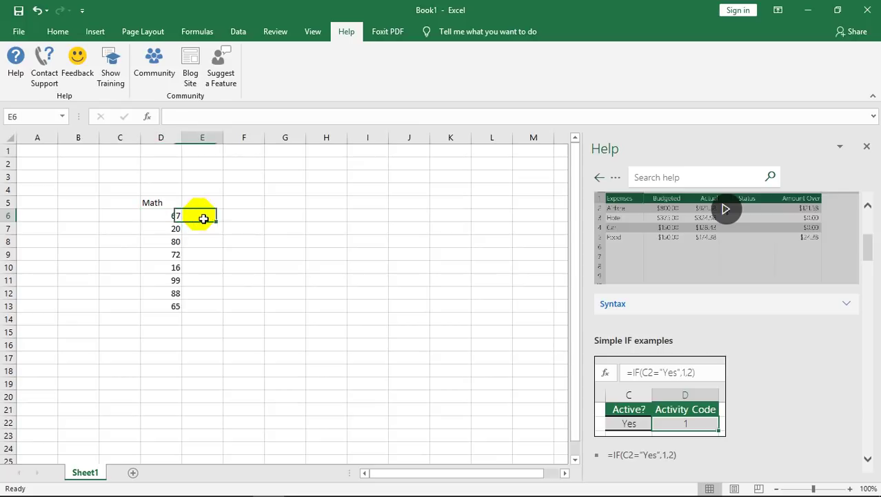
type("=")
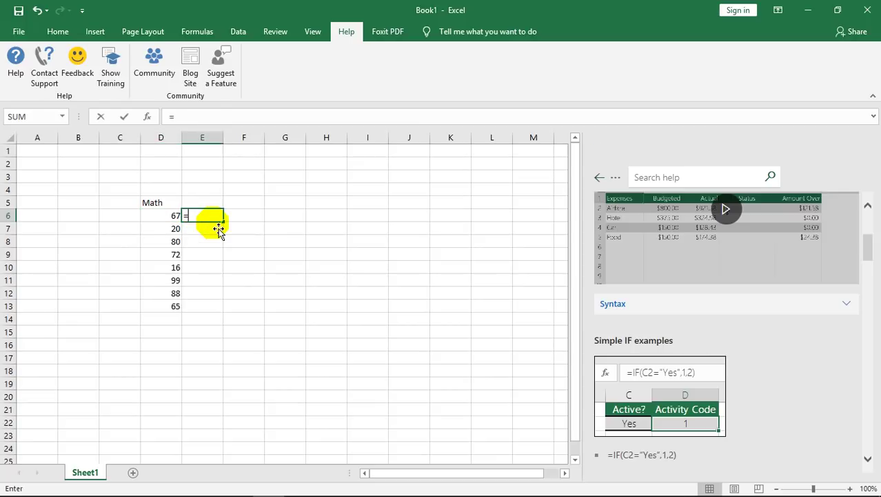
type("if")
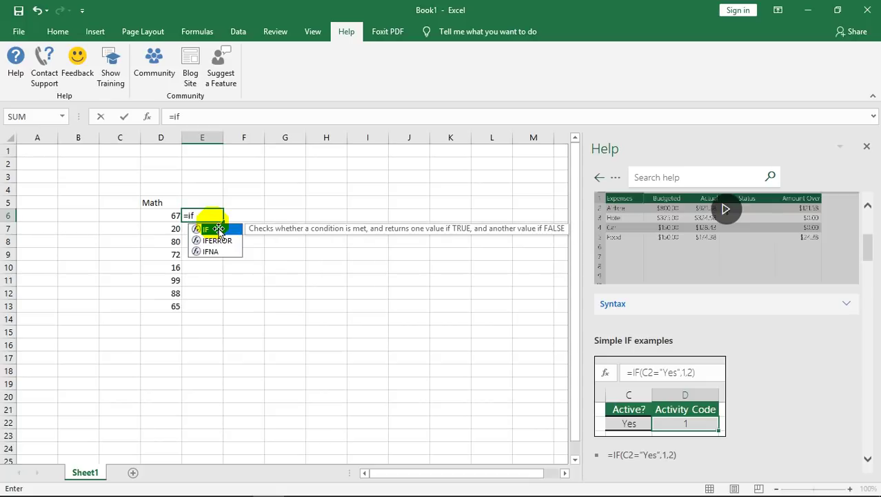
type("(")
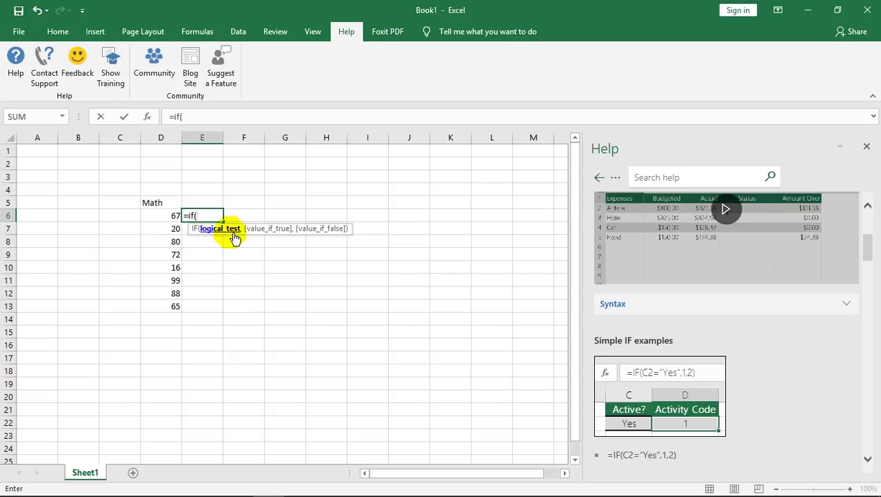
left_click(173, 218)
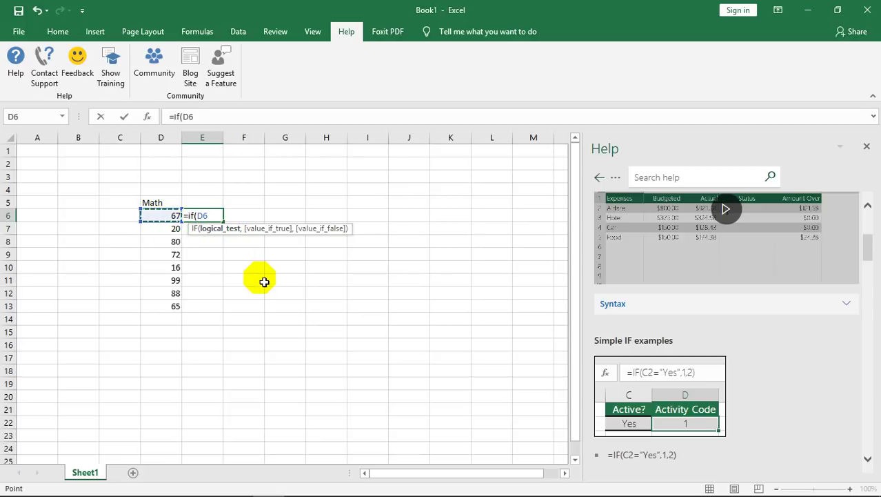
type(">=60")
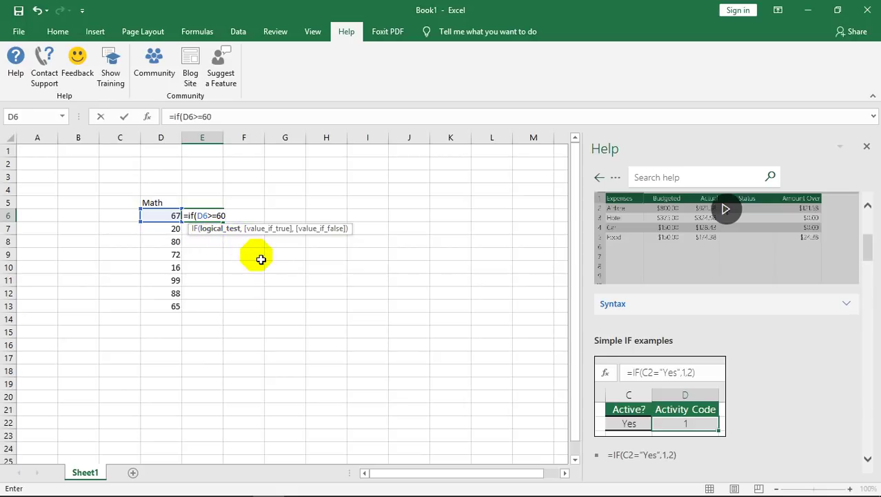
type(",\"Pass")
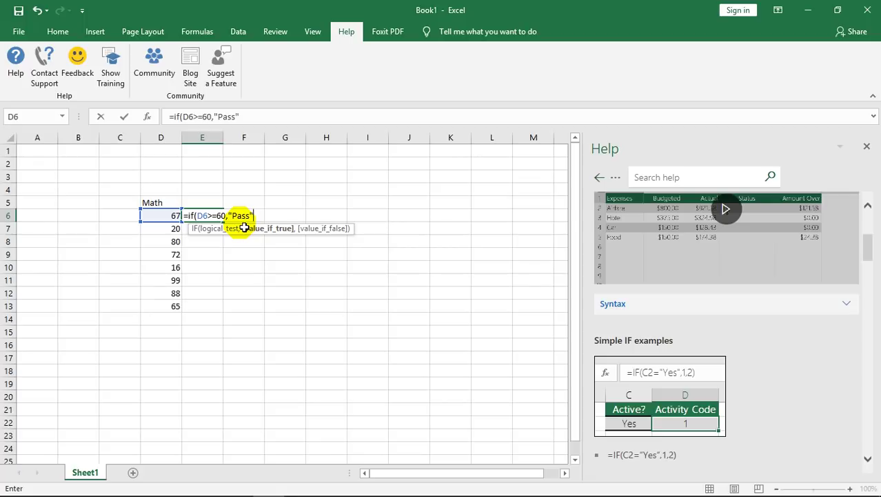
type(",\"Fail")
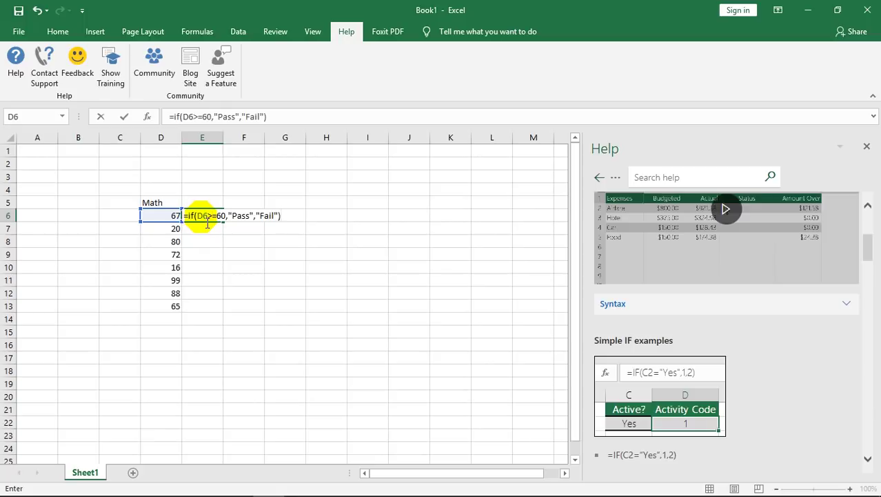
left_click_drag(205, 220, 229, 220)
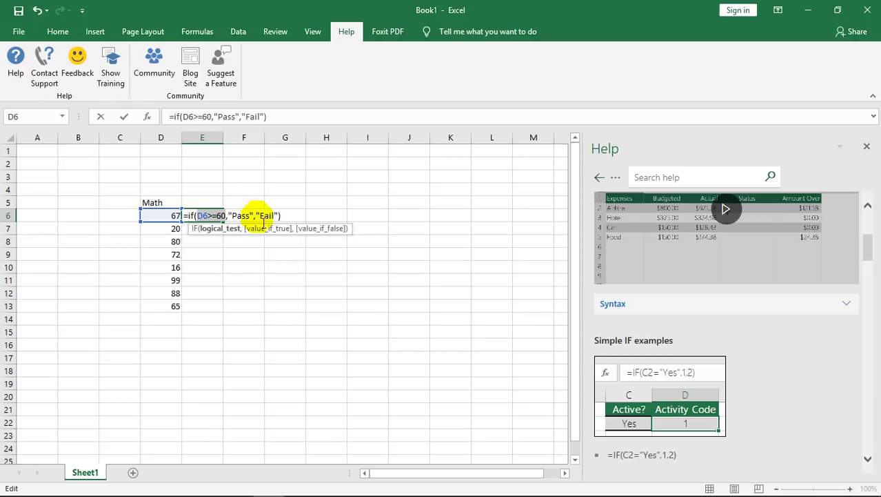
left_click(298, 222)
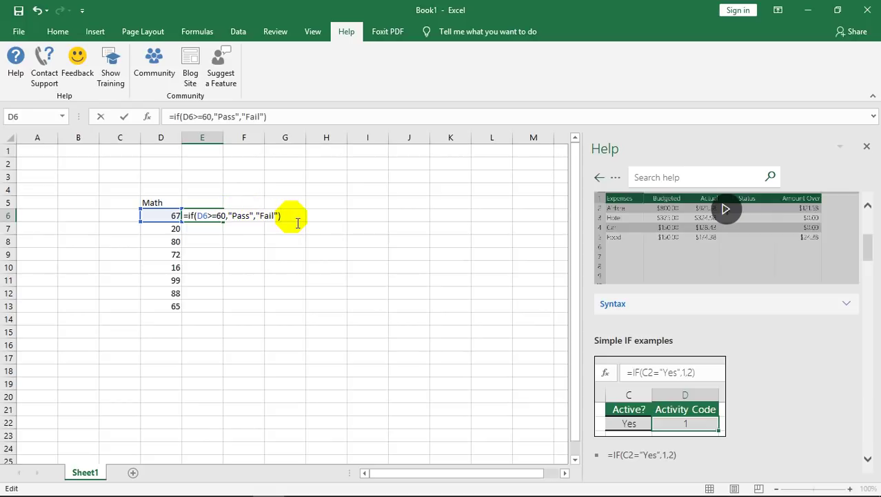
key("Return")
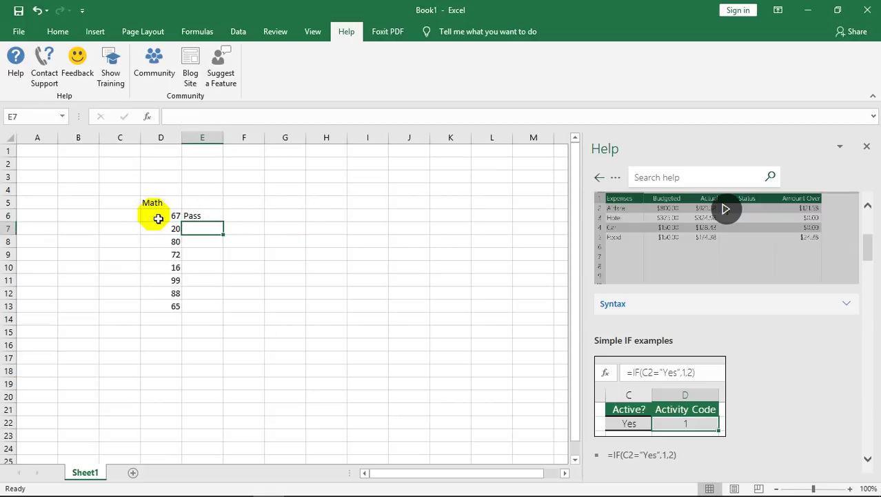
Step: Fill E6's Pass/Fail formula down through E13, marking the 20 and 16 scores Fail
left_click(206, 217)
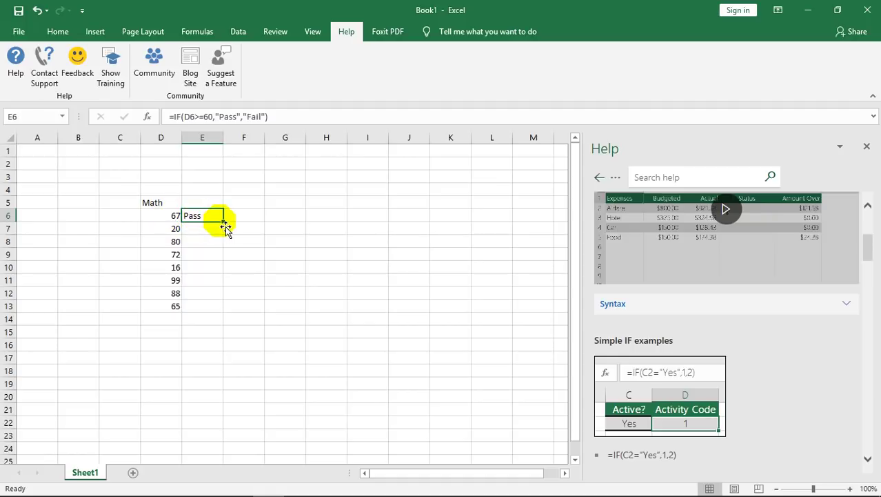
left_click_drag(227, 226, 222, 312)
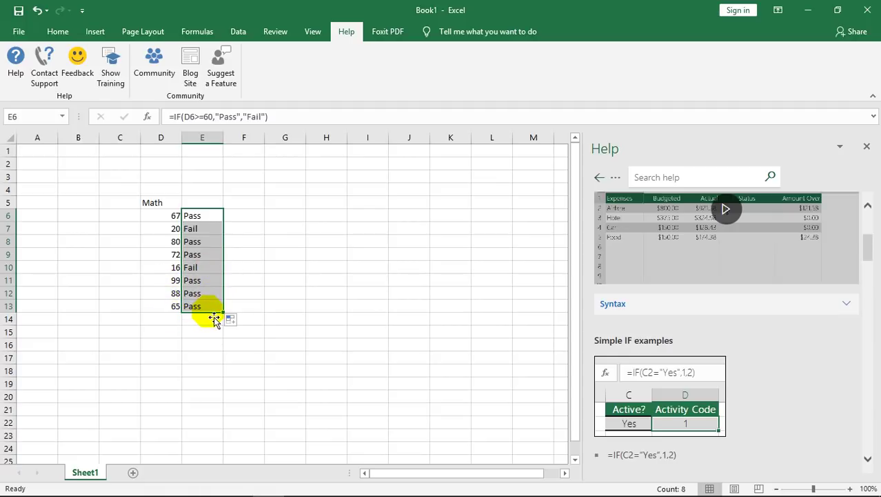
left_click(194, 119)
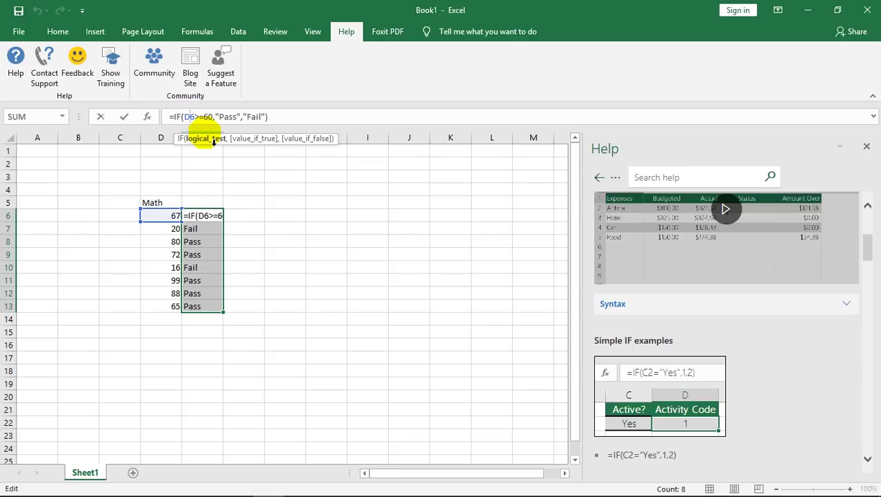
Step: Change the E6 formula's D6 reference to the absolute $D$6
key("F4")
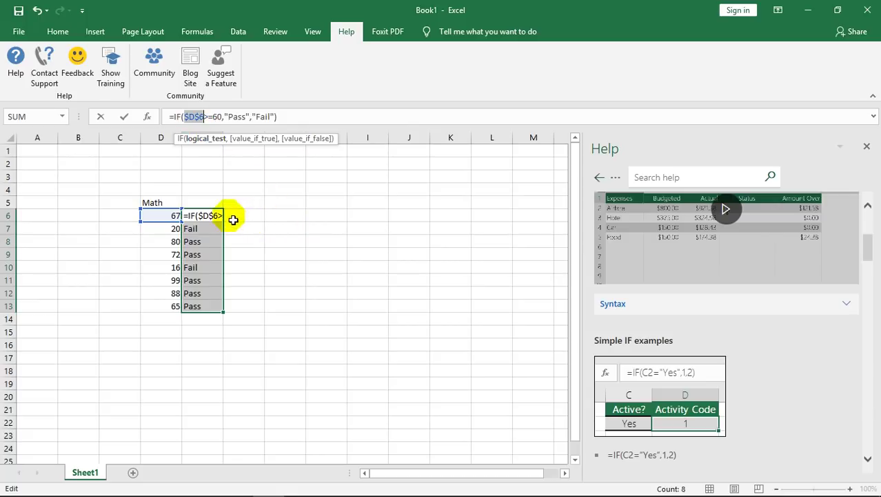
left_click(211, 217)
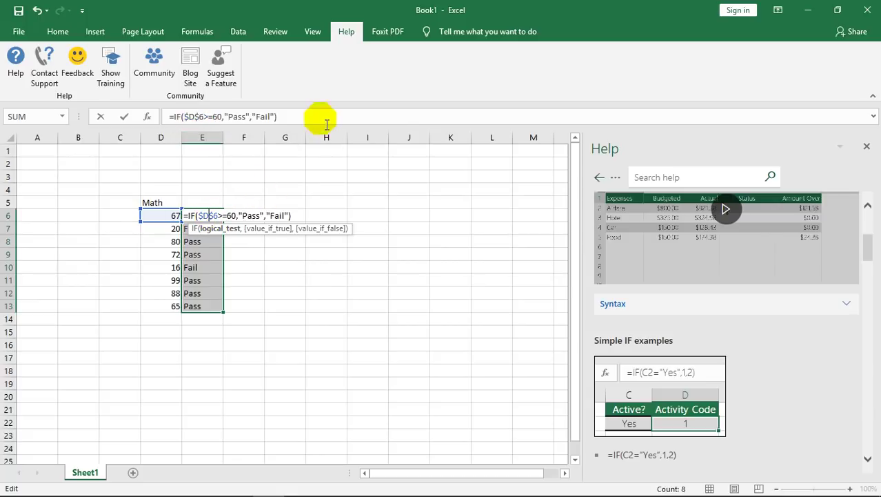
left_click(291, 118)
key("Return")
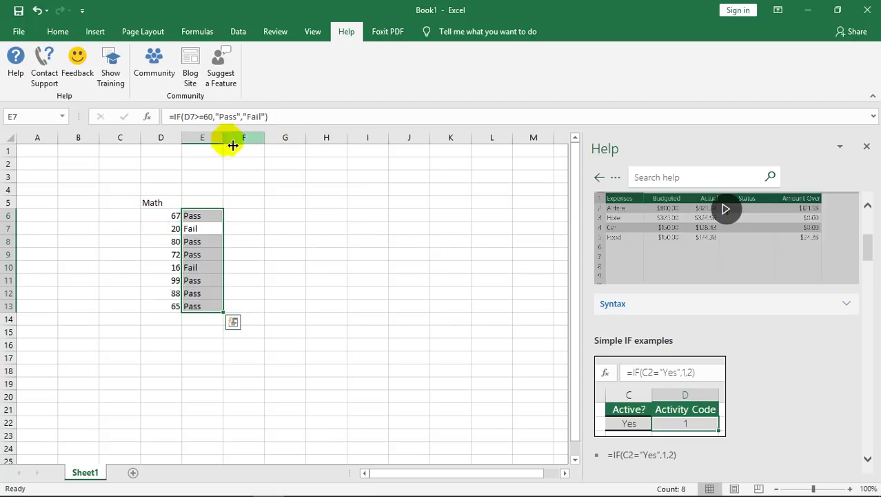
Step: Refill the locked formula from E6 down to E13, so every row reads Pass
left_click(216, 219)
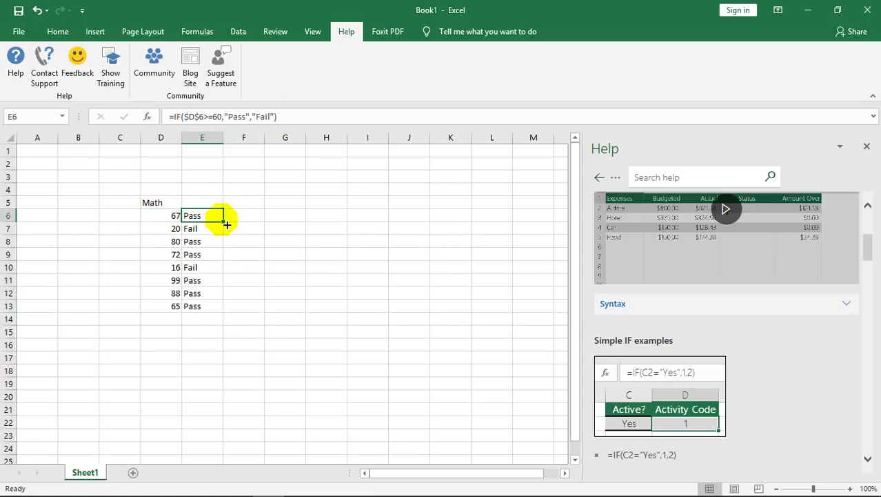
left_click_drag(227, 225, 225, 314)
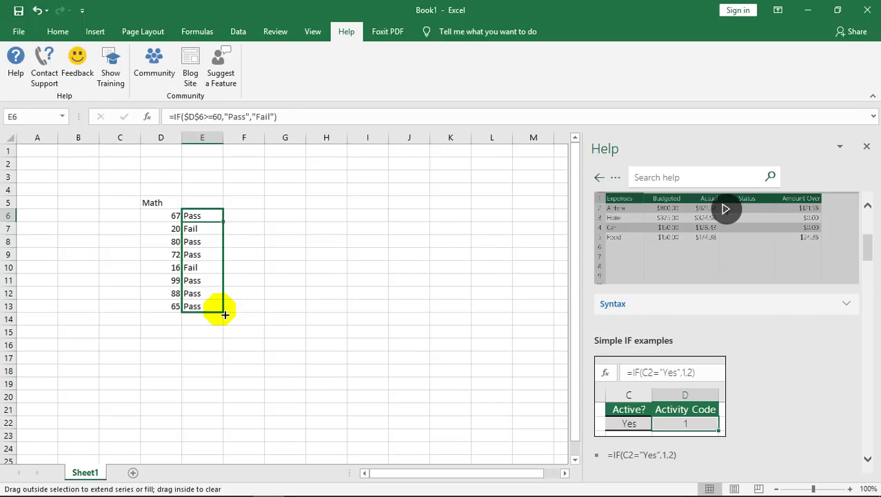
left_click_drag(224, 314, 225, 312)
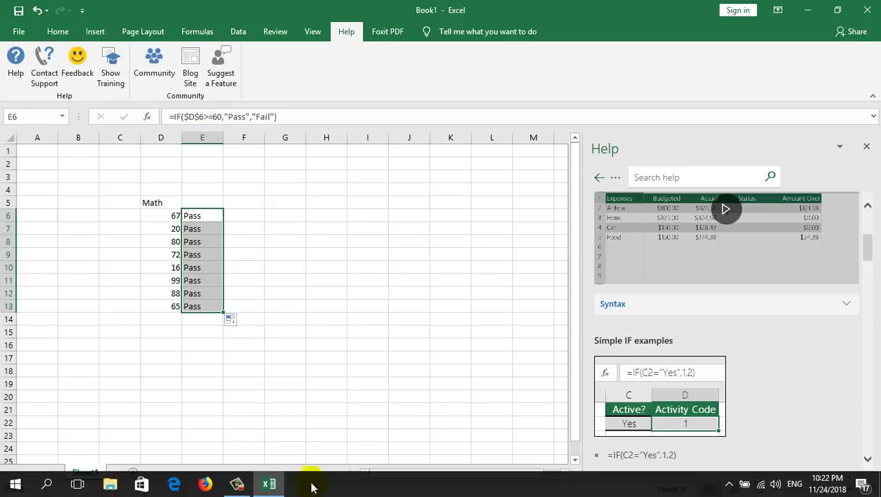
left_click(235, 487)
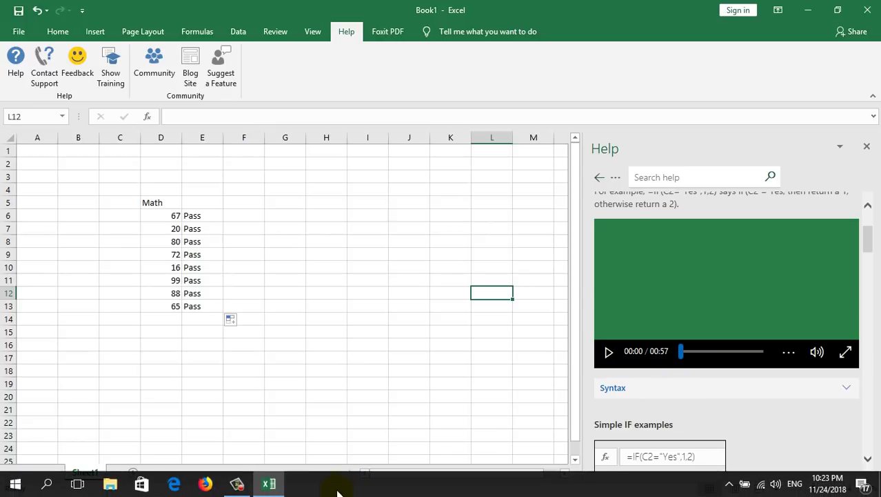
Step: Widen the Help pane and play the 57-second IF function video to the end
left_click(238, 485)
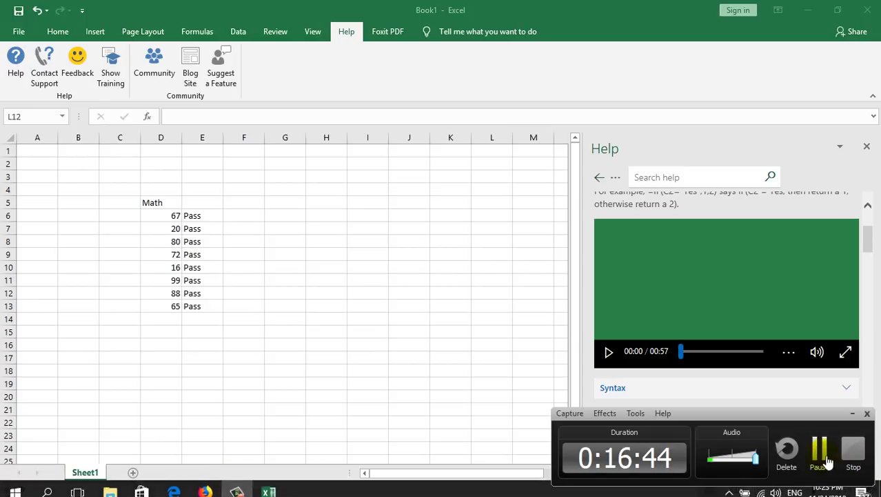
left_click(854, 415)
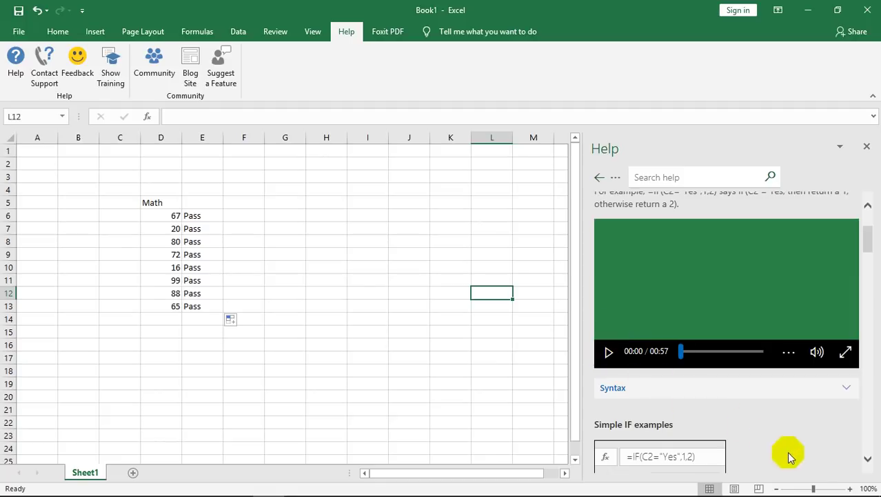
left_click(850, 489)
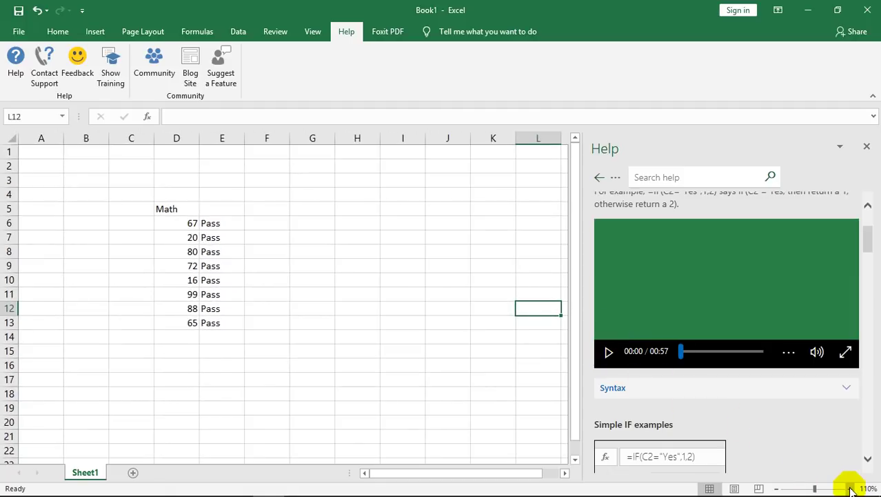
left_click(777, 488)
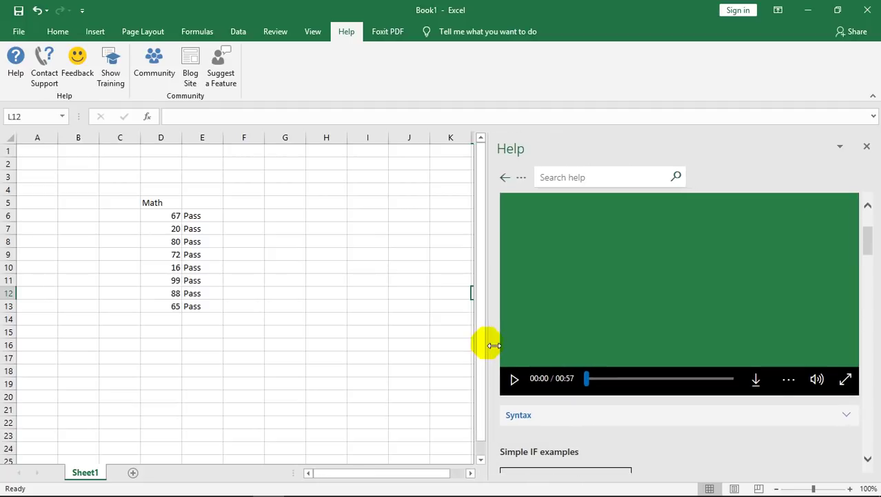
left_click_drag(584, 344, 449, 344)
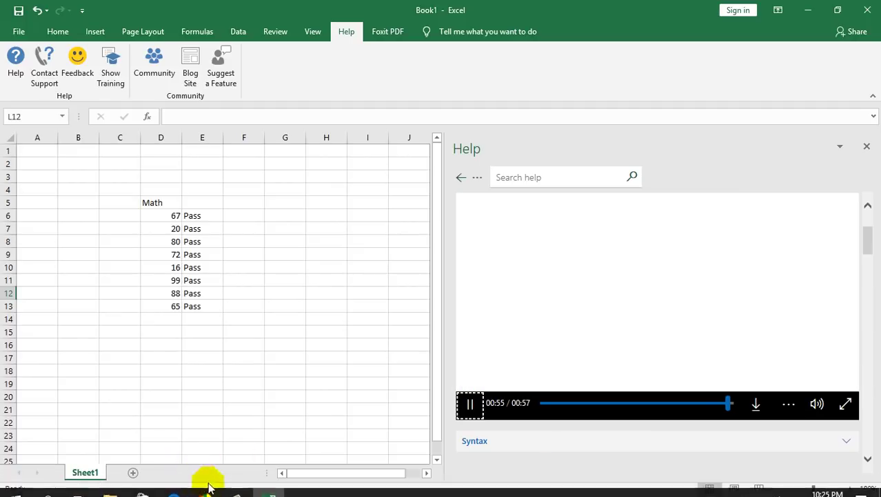
left_click(236, 484)
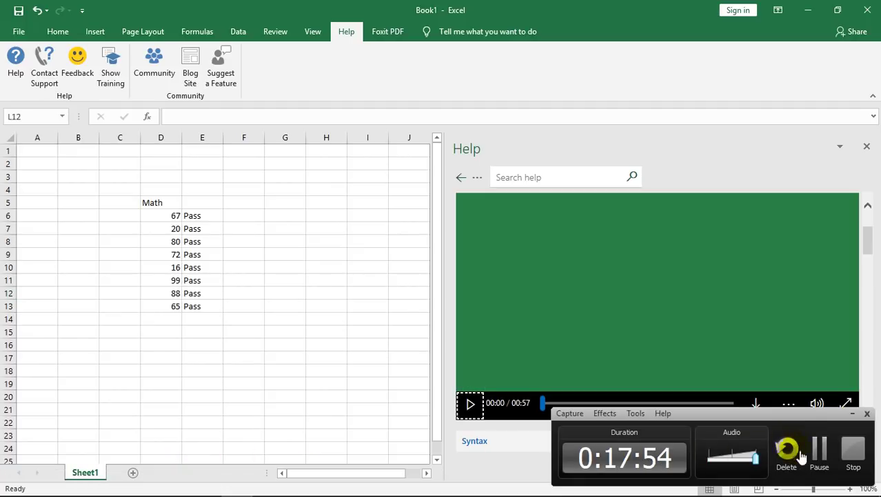
Step: Review the Exam 1 and Exam 2 scores, then select E7 on Sheet3's totals table
left_click(820, 450)
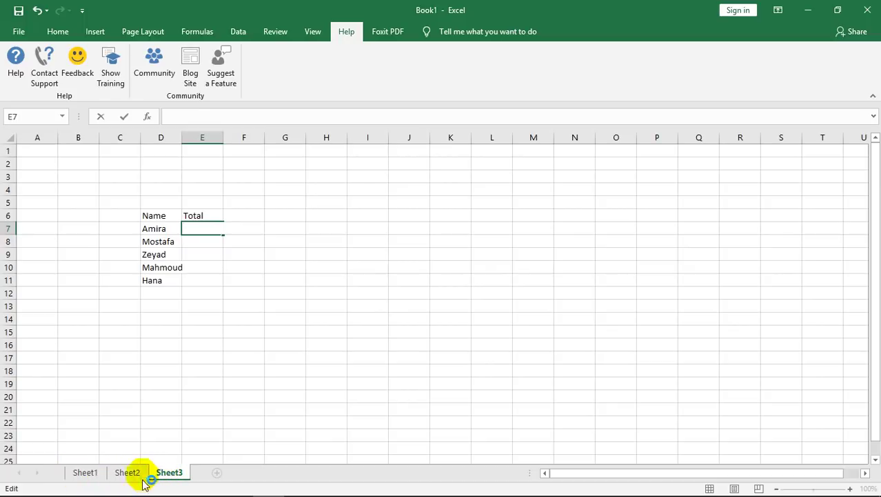
left_click(230, 249)
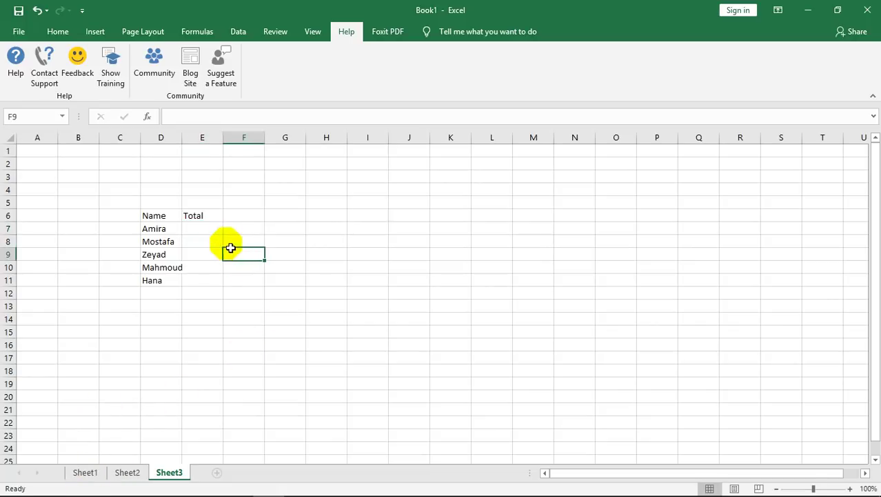
left_click(88, 473)
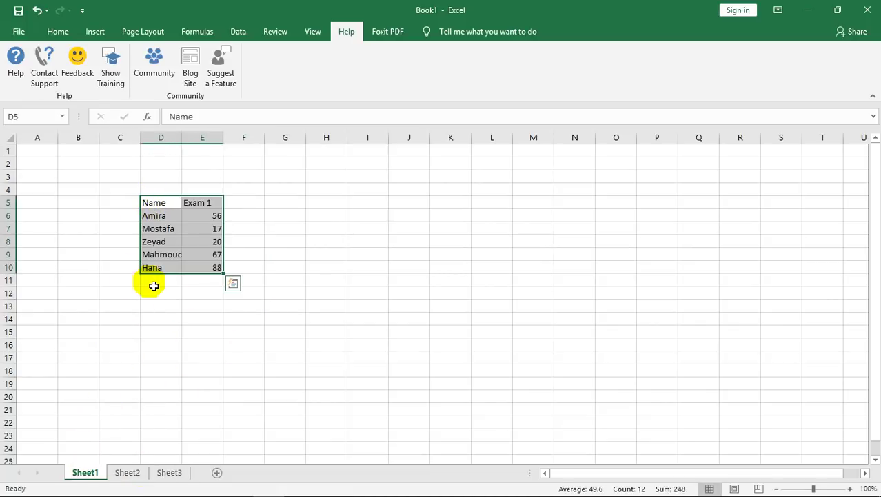
left_click(131, 292)
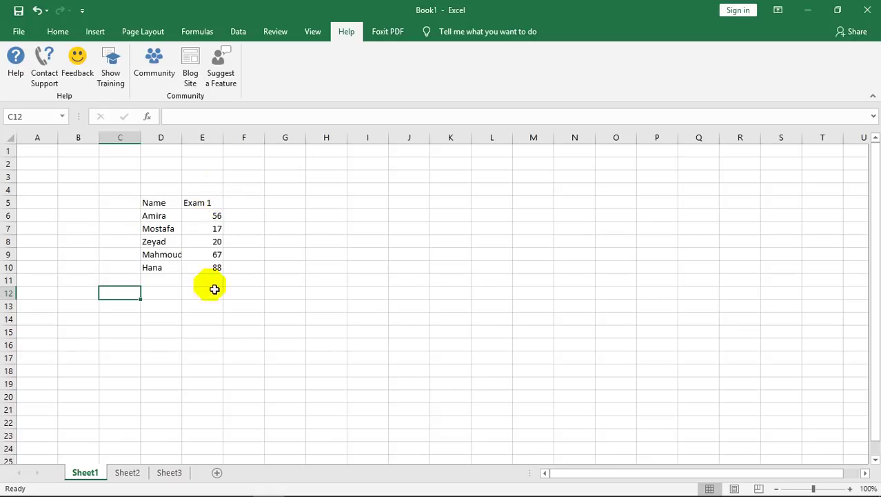
left_click(124, 472)
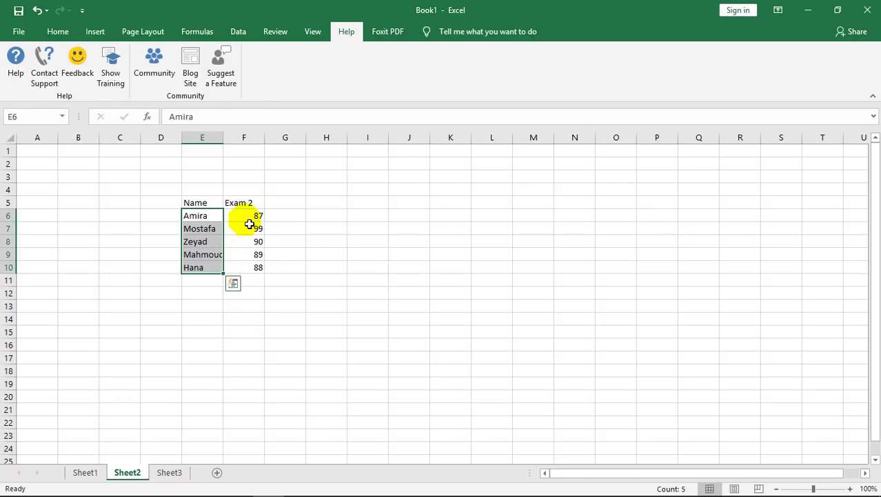
left_click(169, 476)
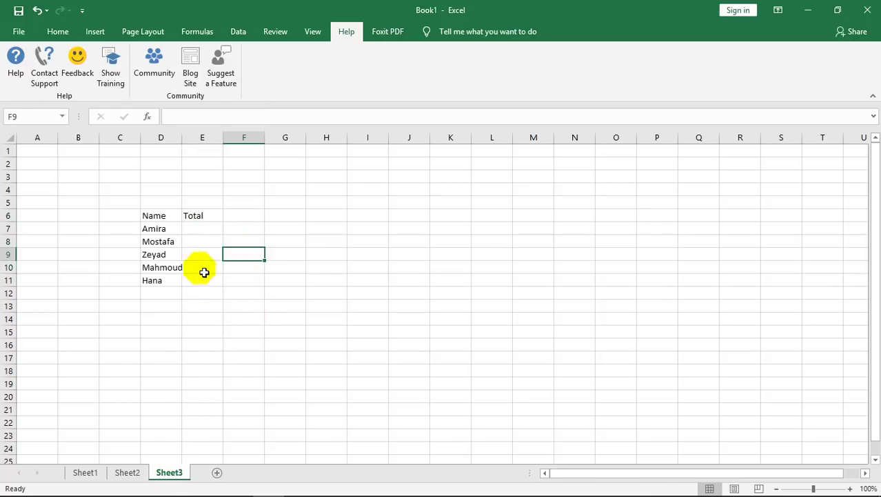
left_click(205, 231)
type("=")
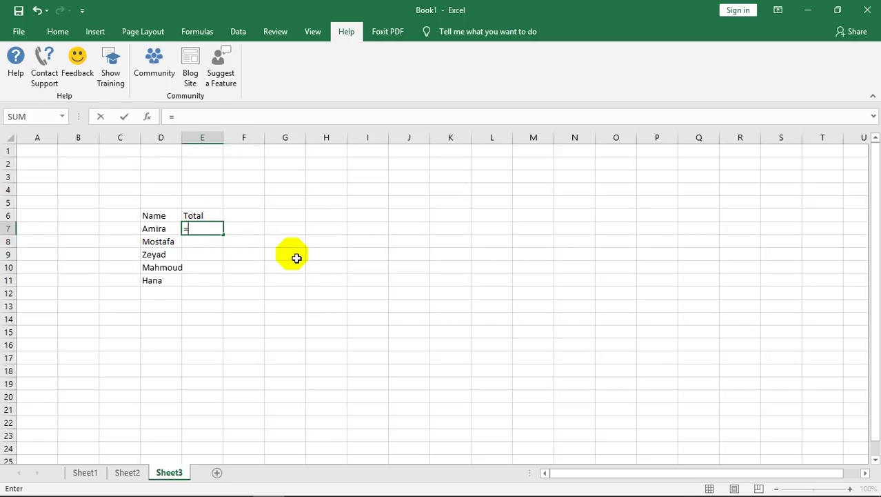
Step: Enter =Sheet1!E6+Sheet2!F6 in Sheet3's E7, giving the first student's total of 143
type("sheet")
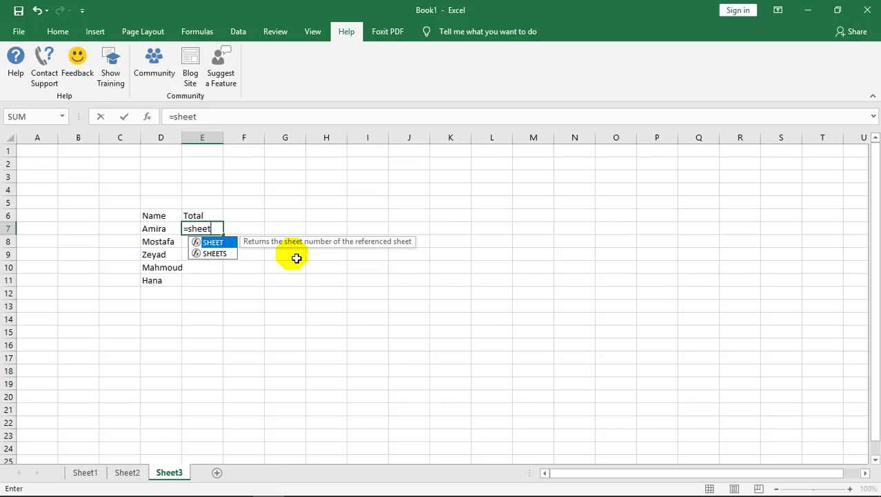
key("Escape")
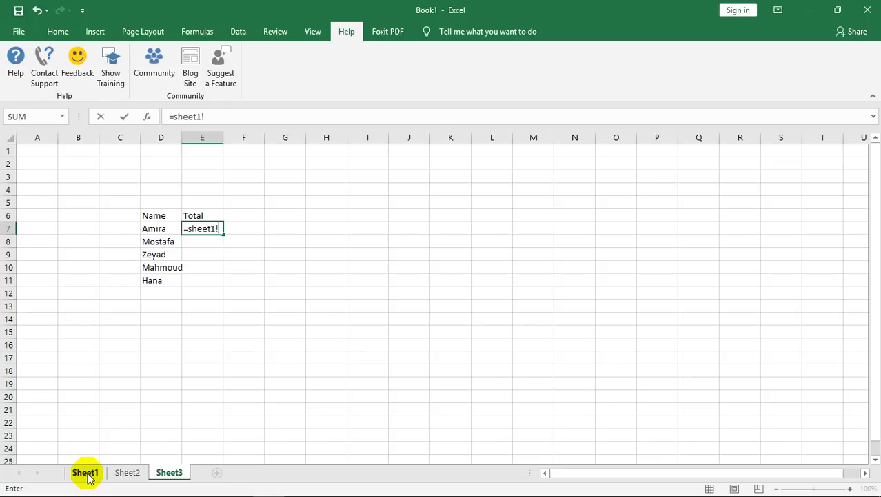
left_click(85, 473)
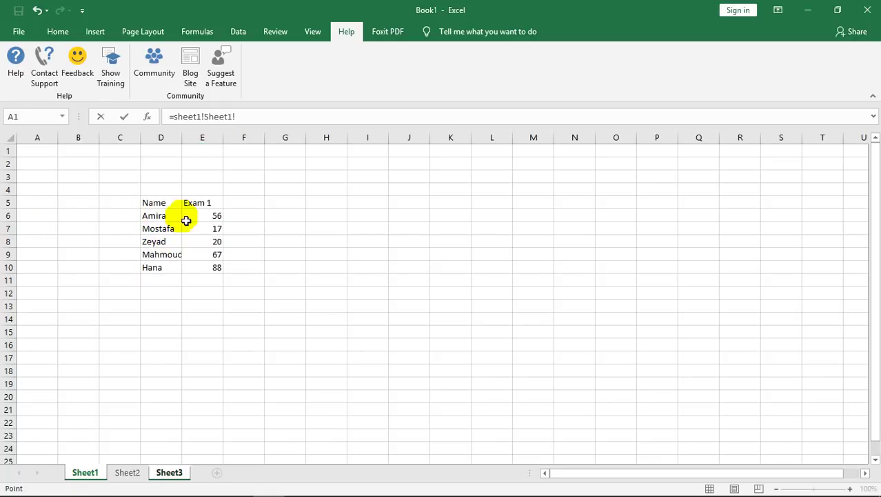
left_click(169, 473)
type("E6+")
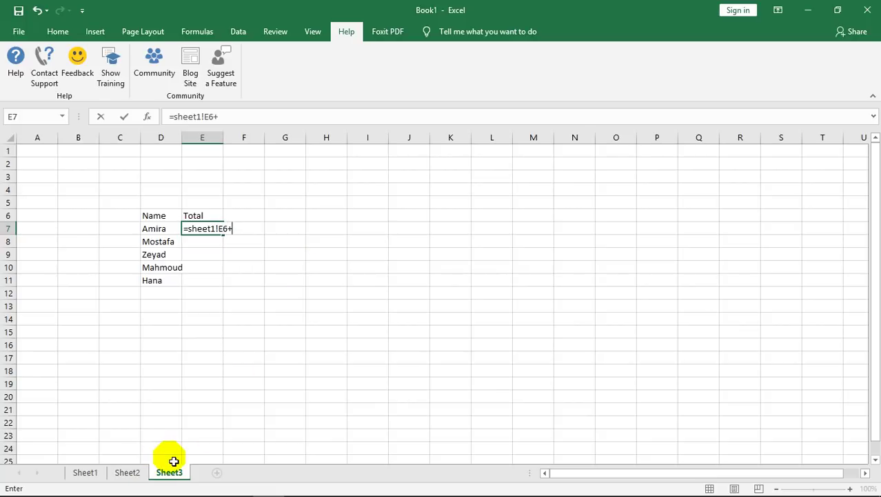
type("sheet")
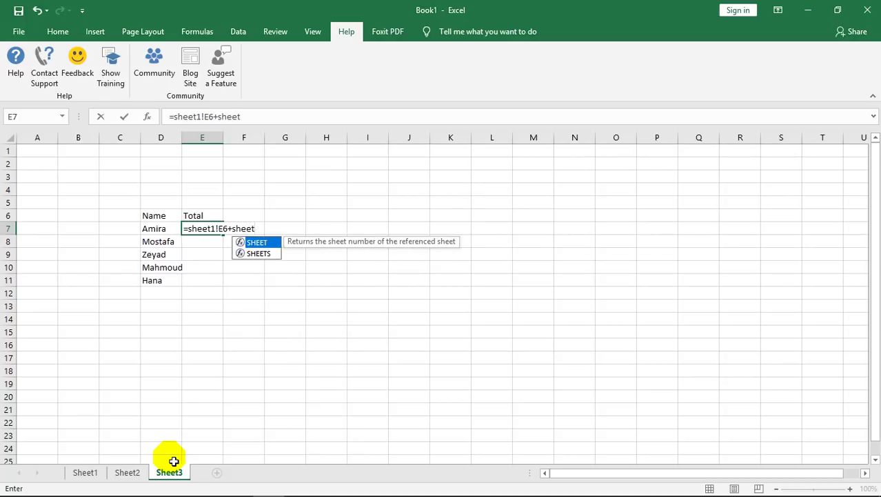
type("2!")
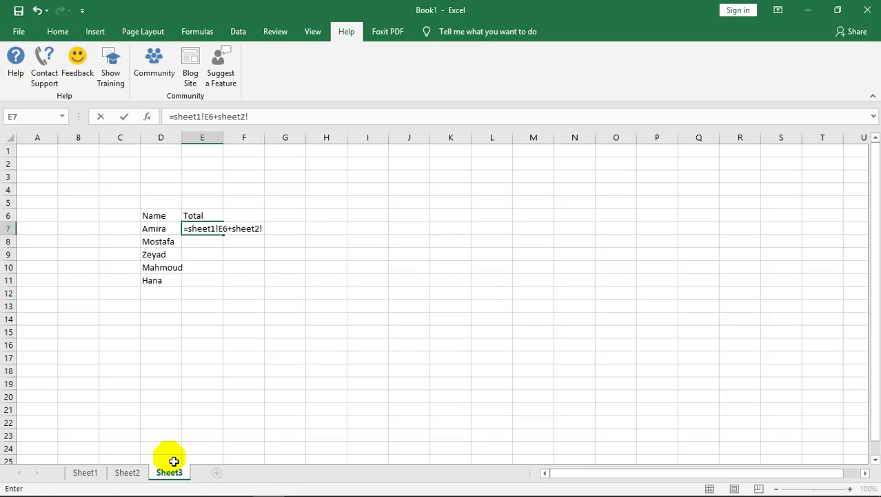
left_click(130, 473)
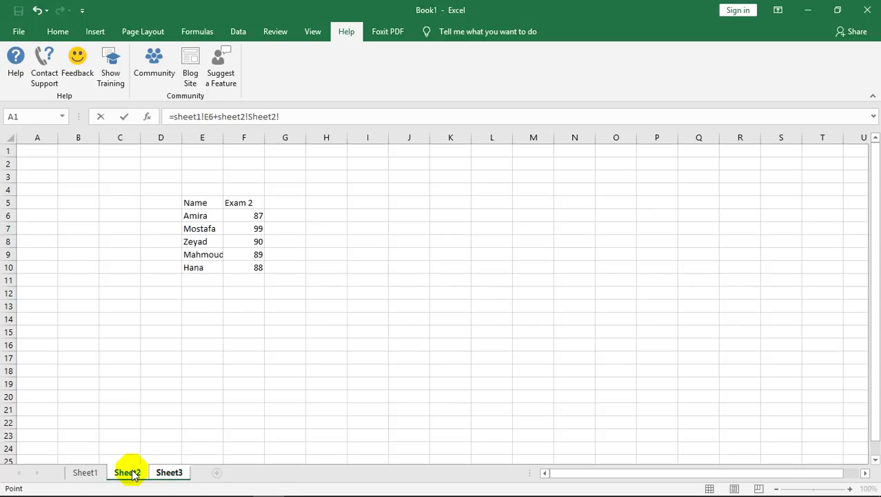
left_click(169, 473)
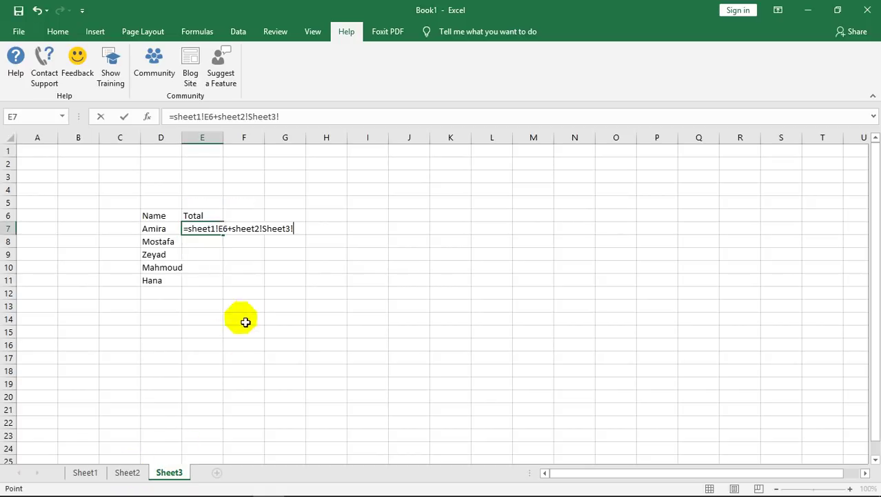
left_click_drag(263, 230, 301, 236)
type("f6")
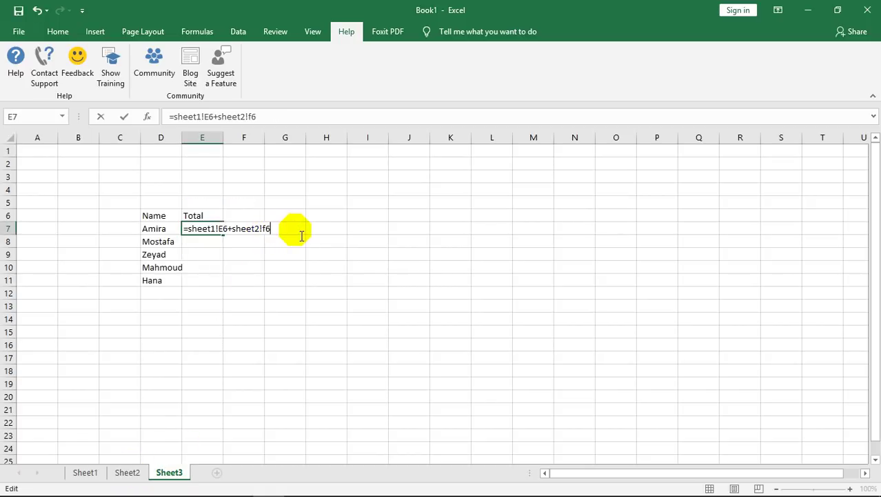
key("Return")
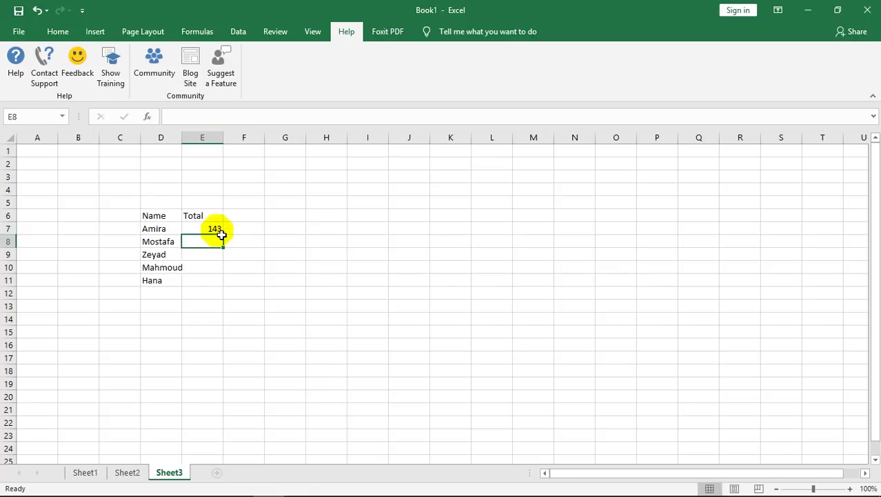
Step: Copy the E7 total formula down through E11 for the other four students
left_click(216, 230)
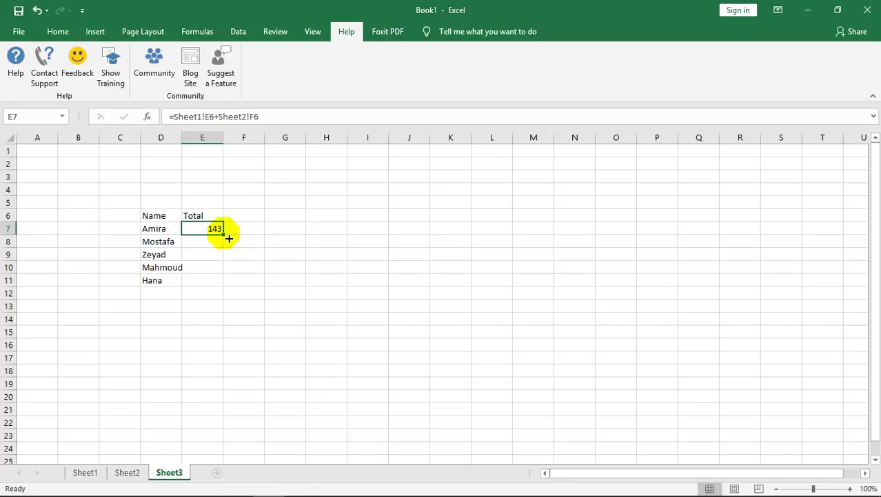
left_click_drag(228, 238, 222, 283)
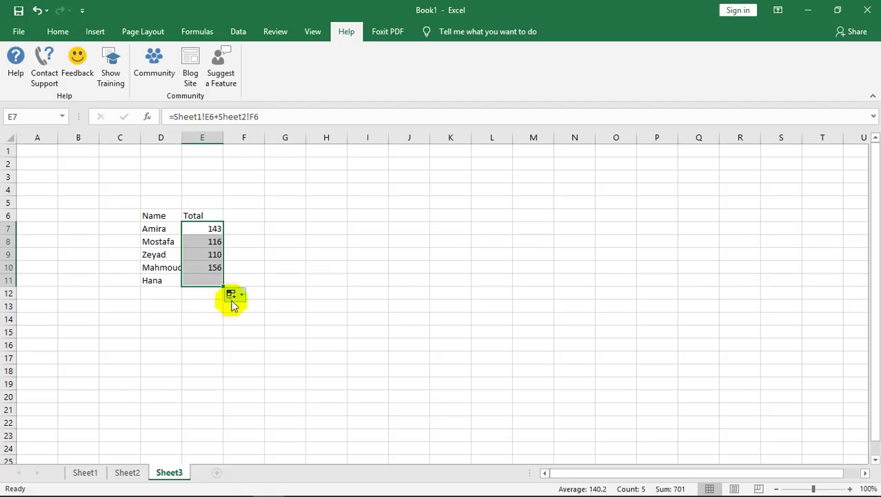
left_click(258, 254)
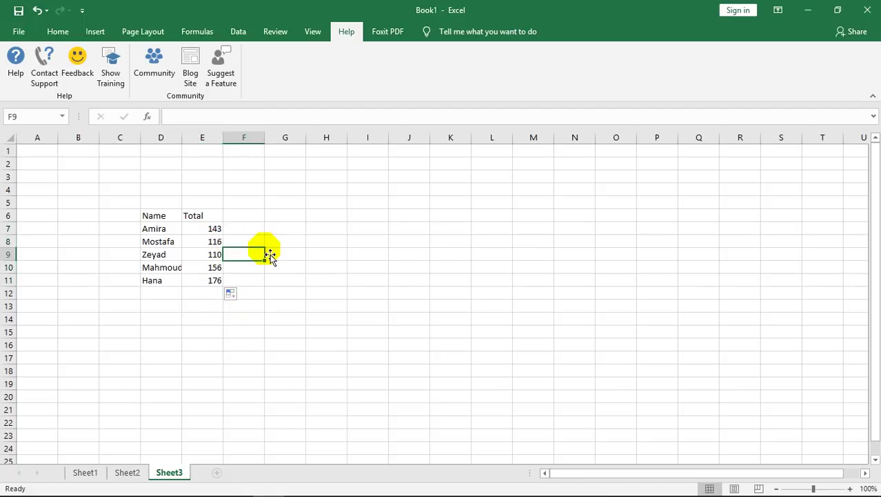
left_click(212, 242)
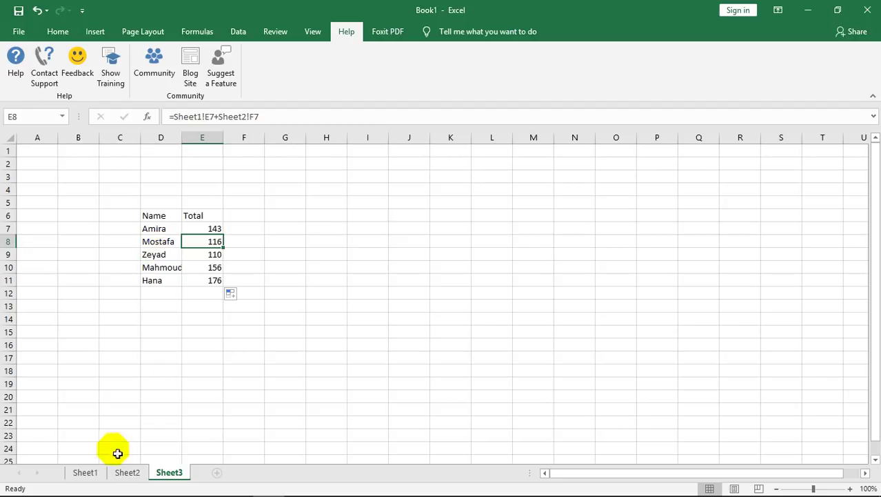
Step: Check the source scores on Sheet1 and Sheet2, then return to the Sheet3 totals
left_click(86, 471)
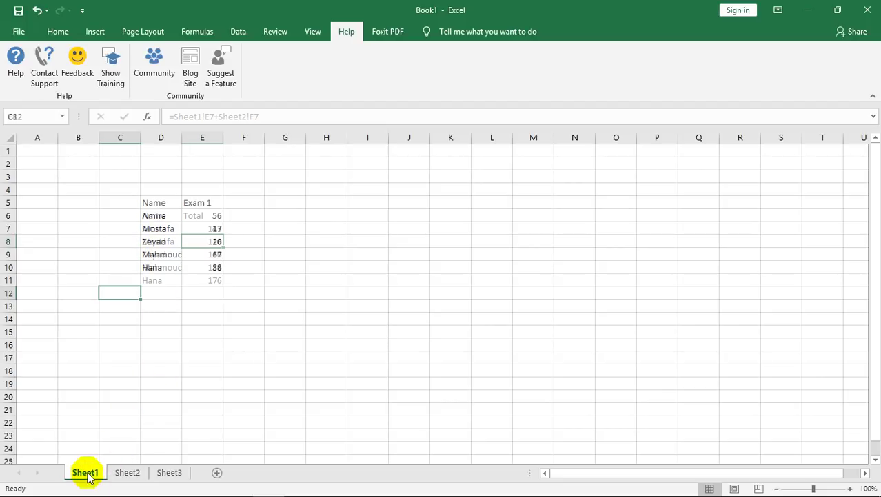
left_click(127, 472)
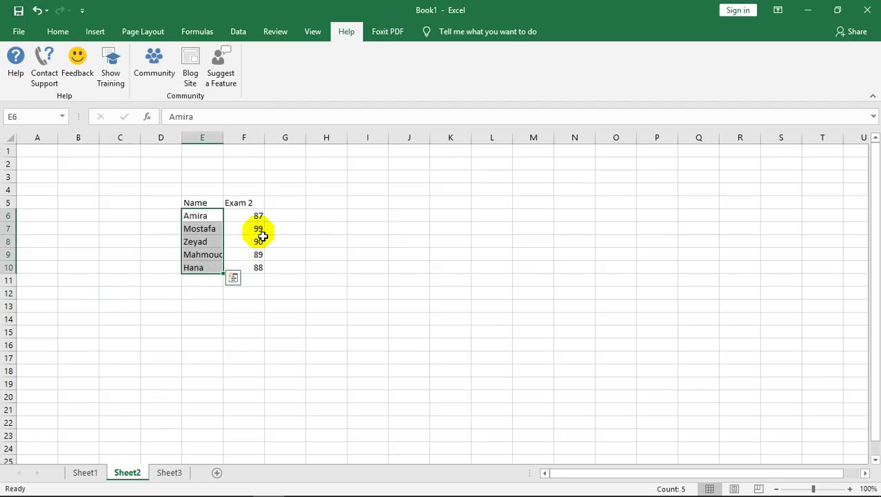
left_click(173, 473)
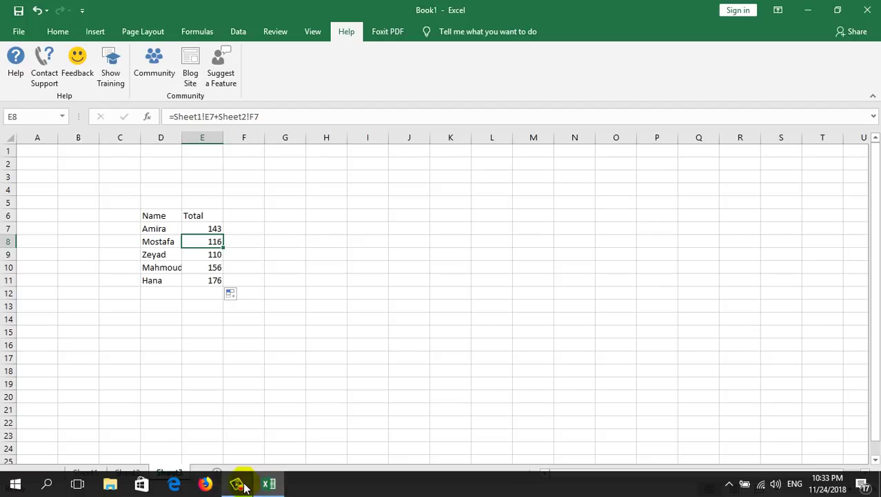
left_click(238, 485)
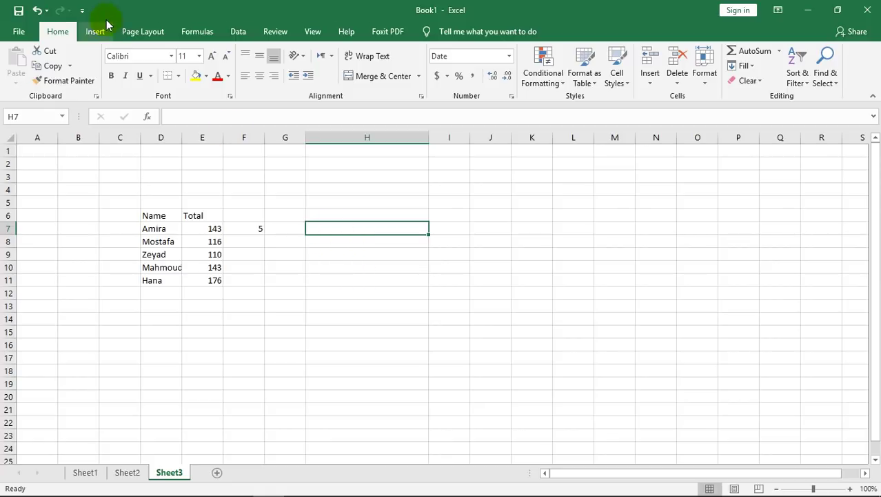
Step: Insert =DATE(2018,11,24) into H7 with year 2018, month 11, day 24
left_click(185, 28)
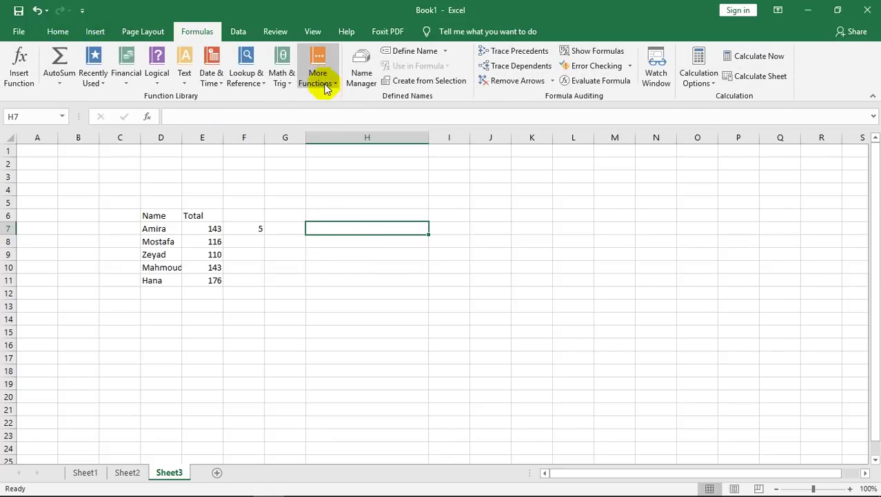
left_click(212, 63)
left_click(222, 98)
type("2018")
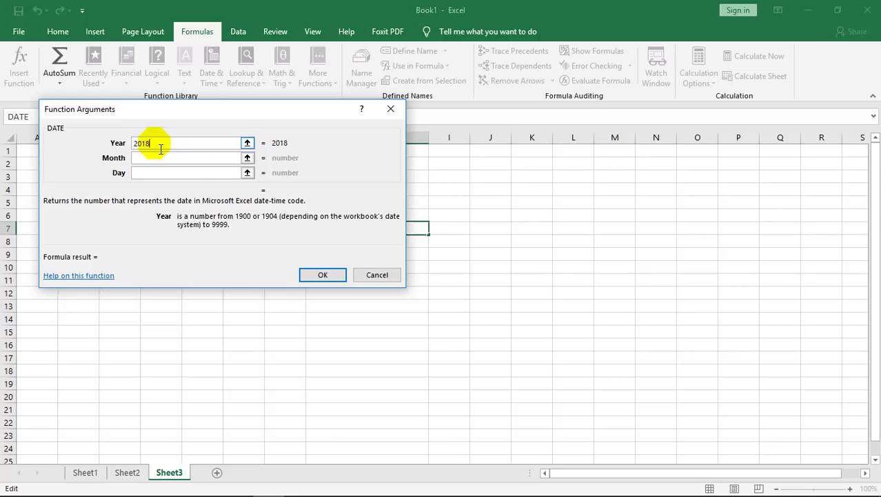
left_click(158, 160)
type("11")
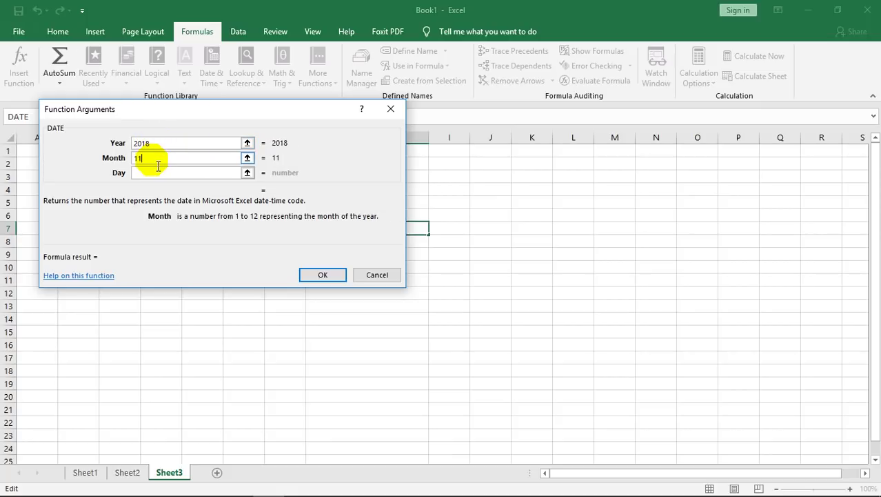
left_click(153, 174)
type("2")
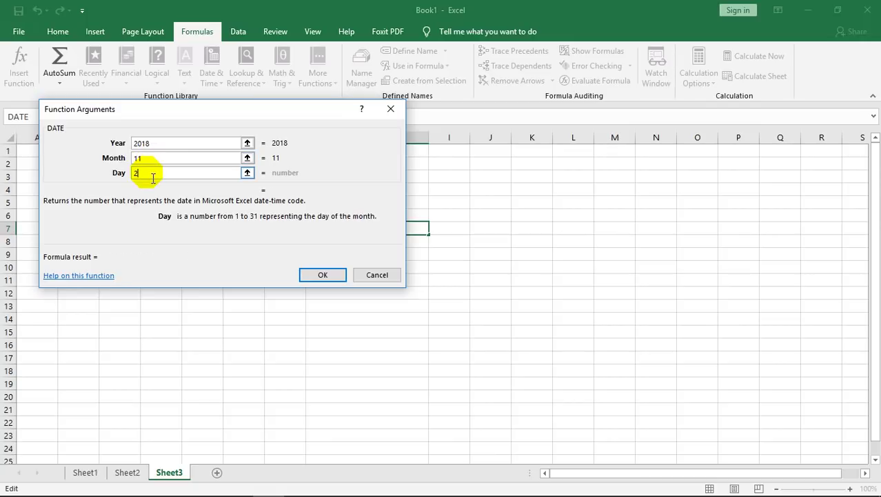
type("4")
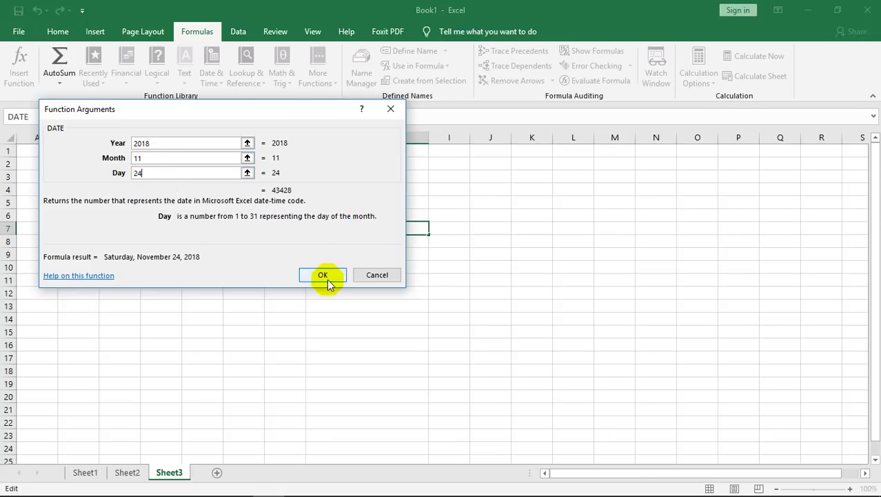
left_click(322, 275)
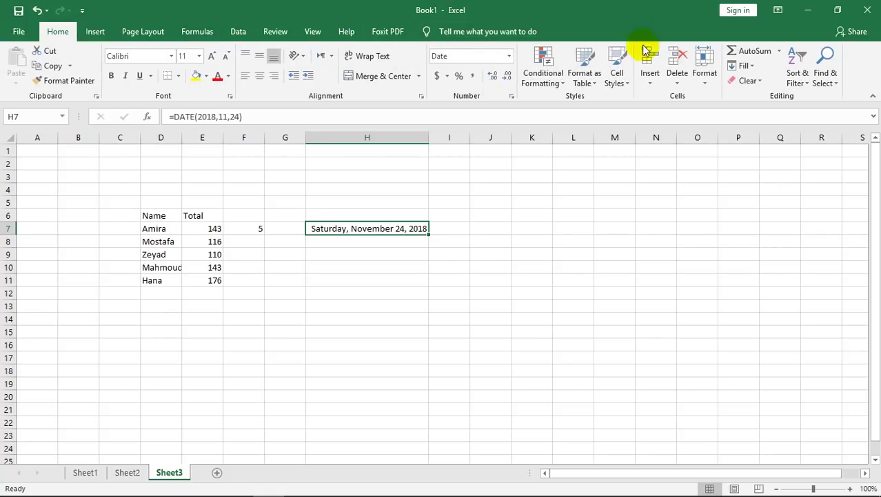
Step: Format H7's date as a short numeric date, then as the 14-Mar style
left_click(704, 81)
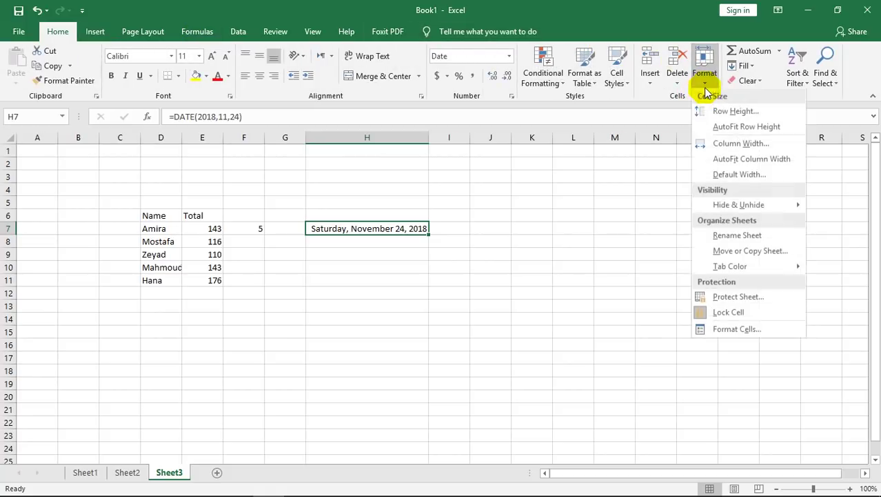
left_click(731, 329)
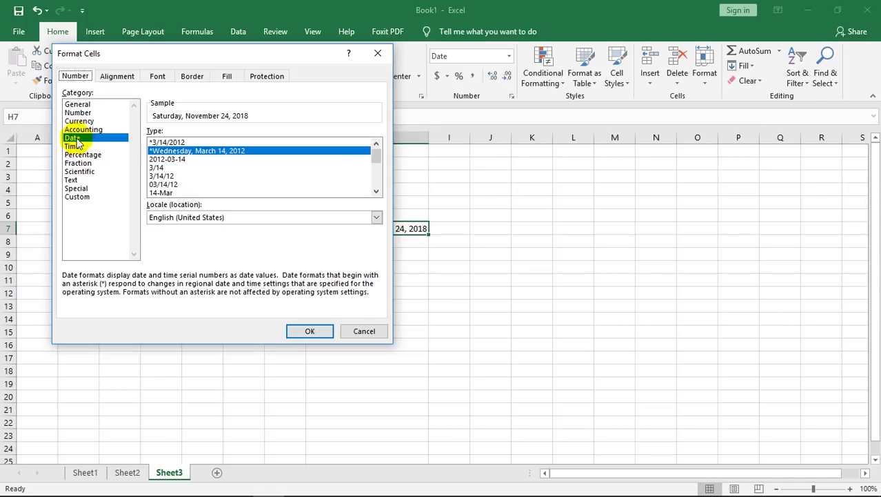
left_click(169, 142)
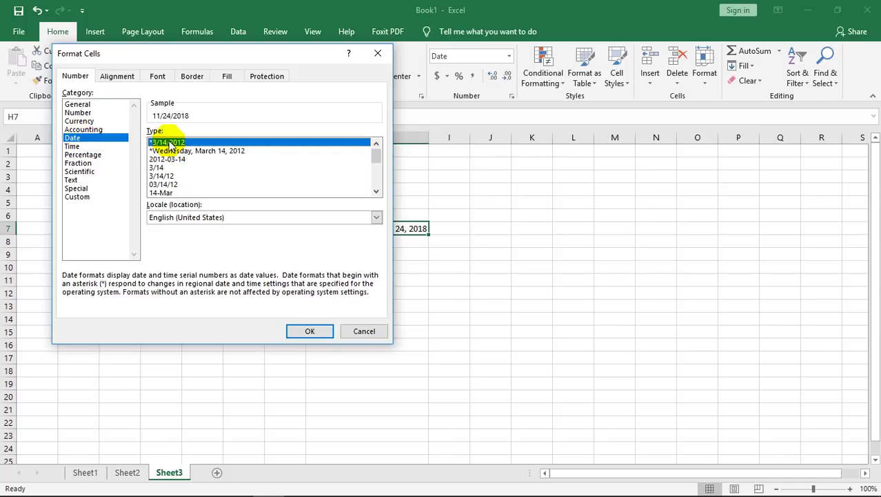
left_click(311, 332)
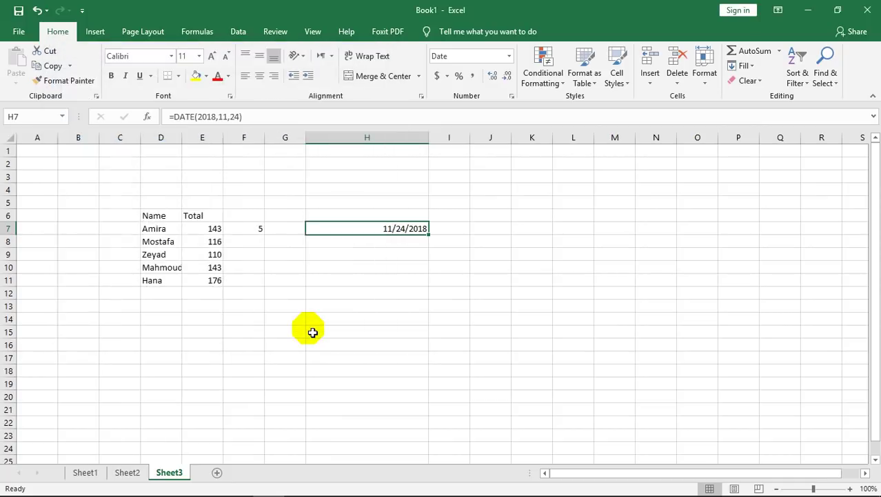
left_click(705, 75)
left_click(736, 332)
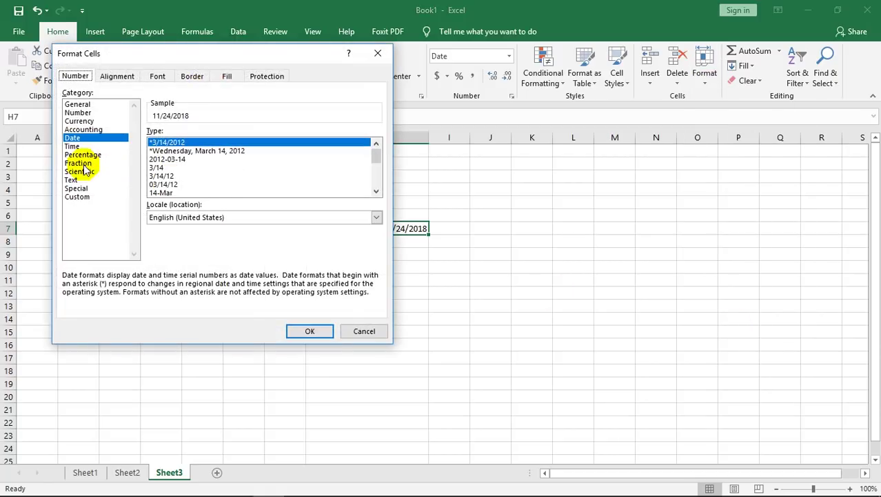
left_click(163, 192)
left_click(308, 331)
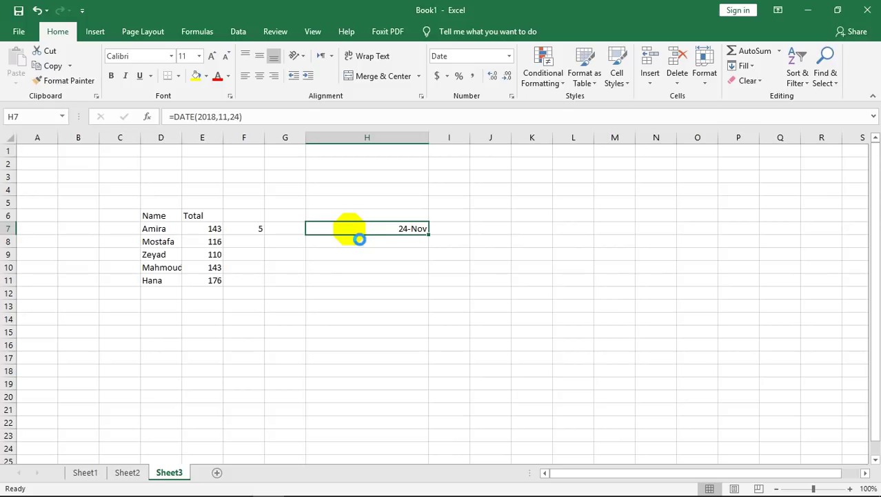
Step: Clear H7 and view the Function Arguments for F7's =COUNT(E7:E11), result 5
key("Delete")
left_click(259, 230)
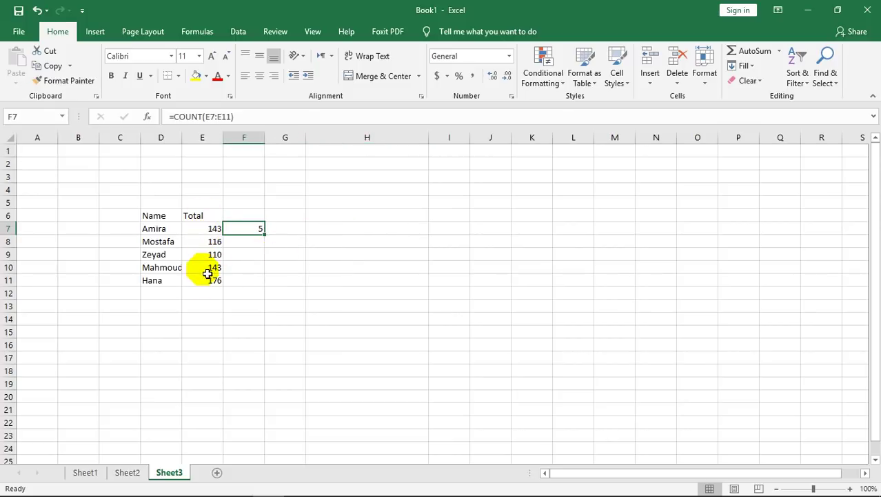
left_click(96, 31)
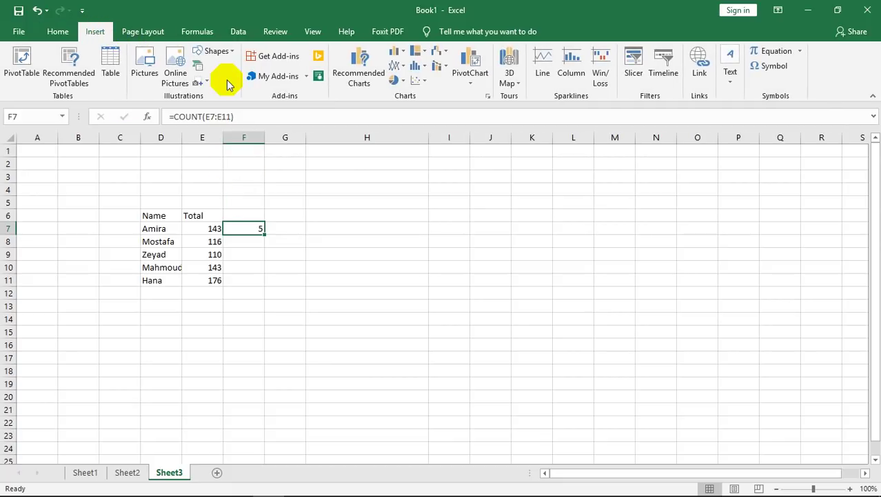
left_click(195, 31)
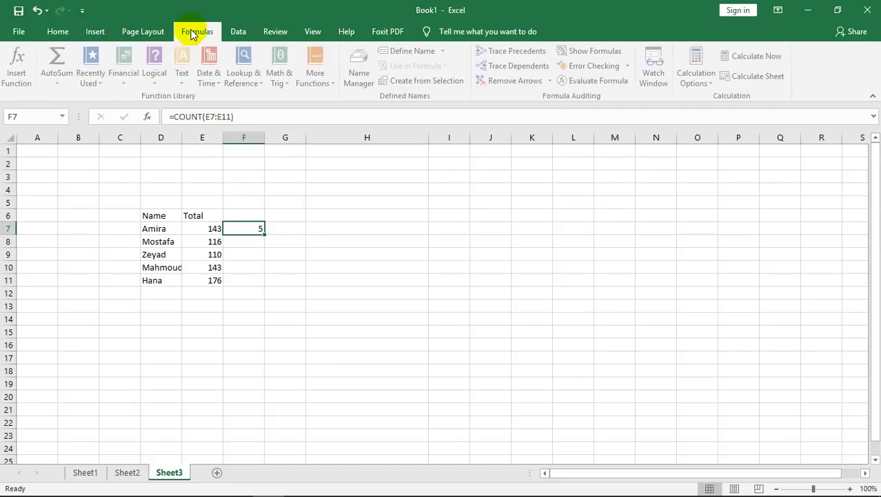
left_click(19, 69)
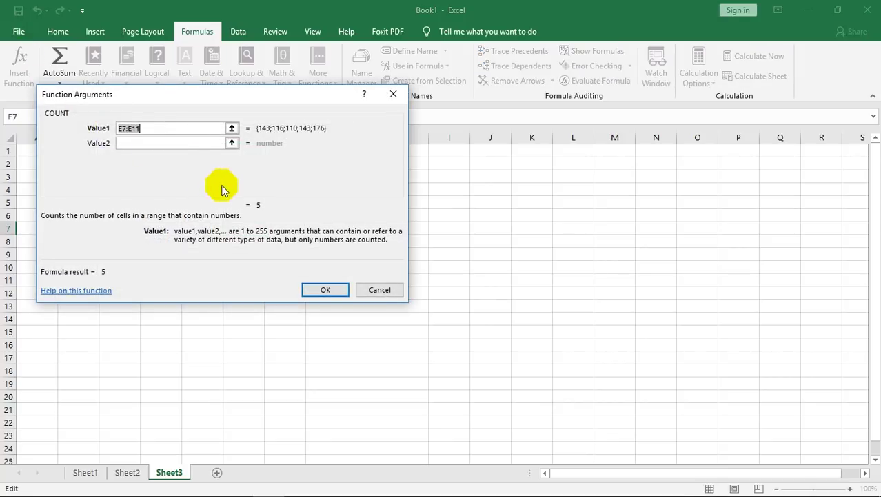
Step: Delete the COUNT formula from F7 and start Insert Function with an empty search
left_click(393, 93)
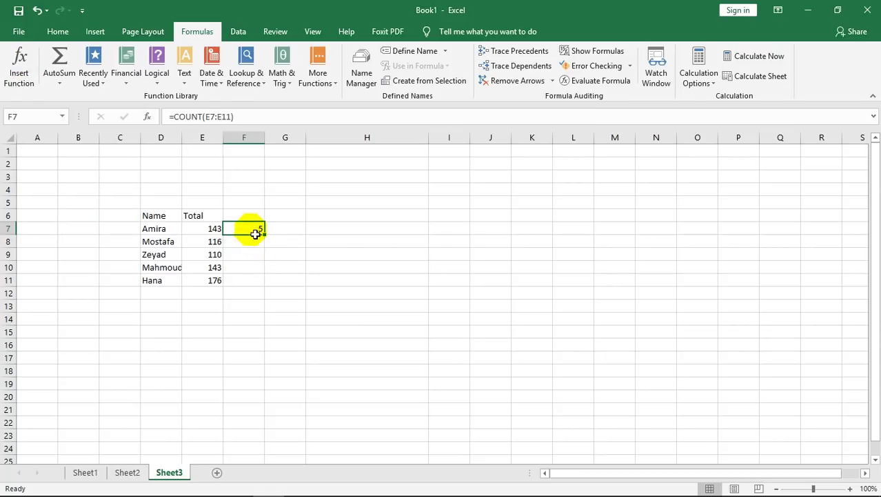
key("Delete")
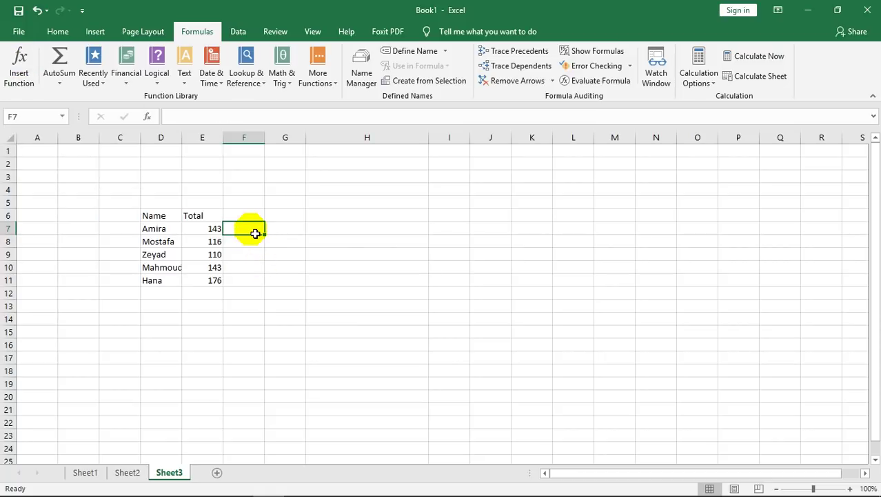
left_click(18, 64)
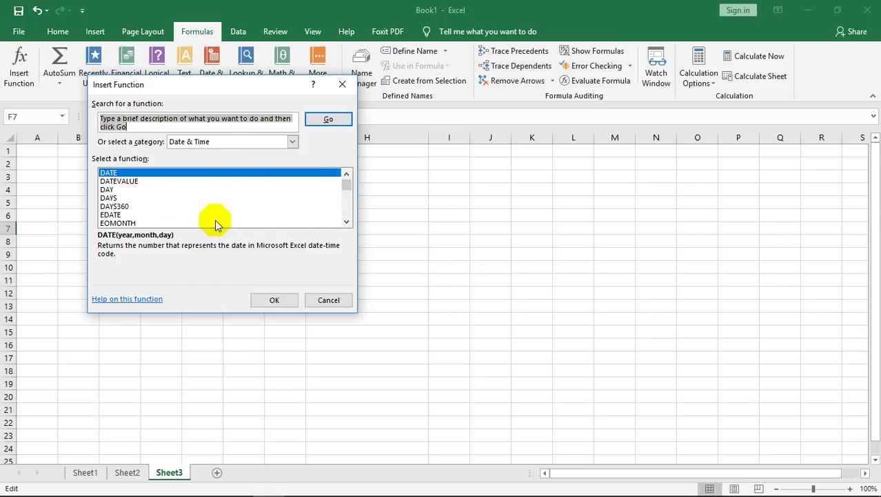
key("BackSpace")
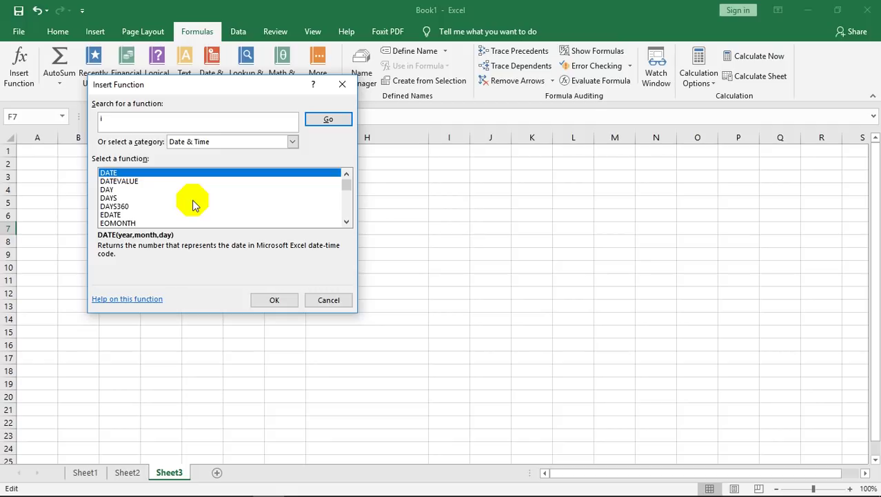
Step: Browse the Date & Time functions such as DAYS and ISOWEEKNUM, then cancel without inserting
left_click(193, 199)
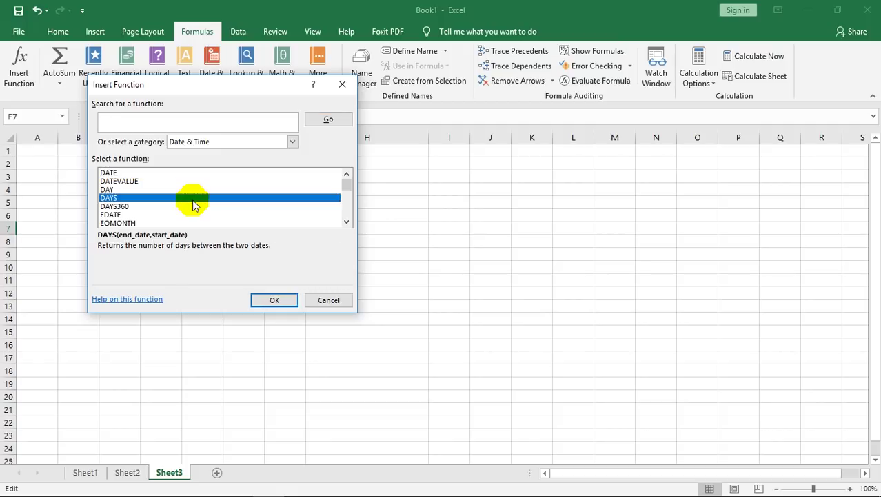
key("i")
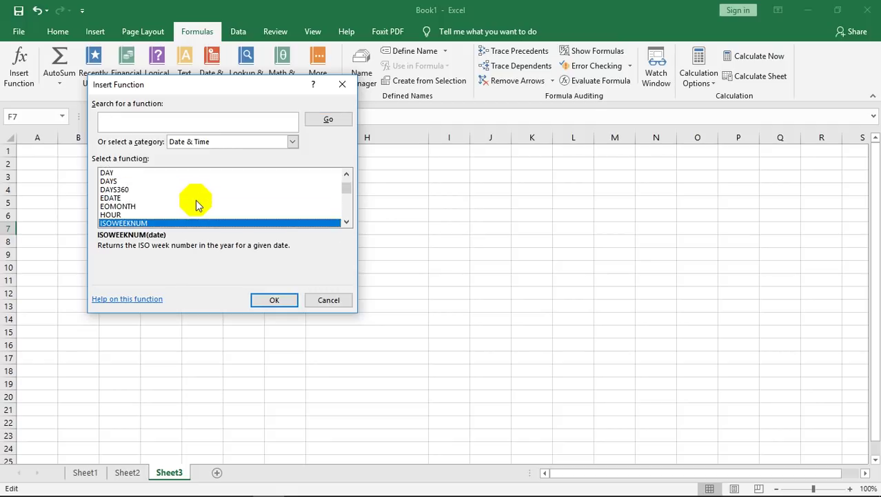
left_click(346, 222)
left_click(346, 221)
left_click(346, 221)
left_click(346, 222)
left_click(346, 221)
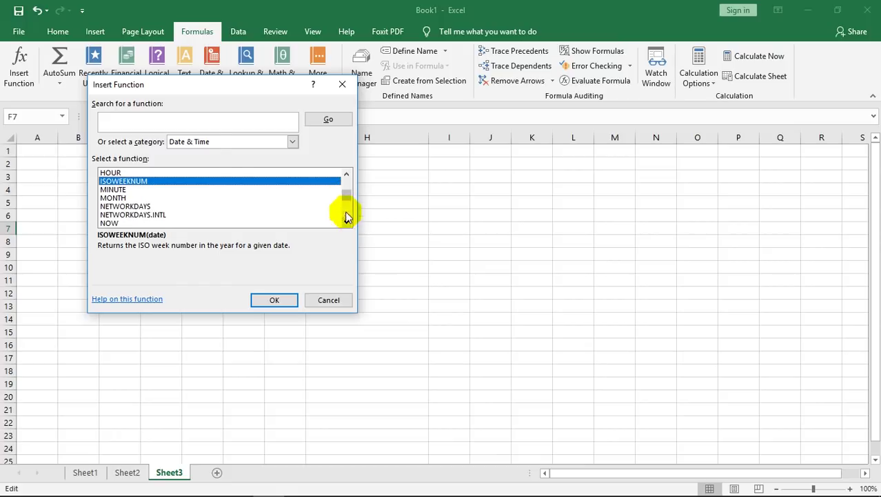
left_click(346, 221)
triple_click(346, 220)
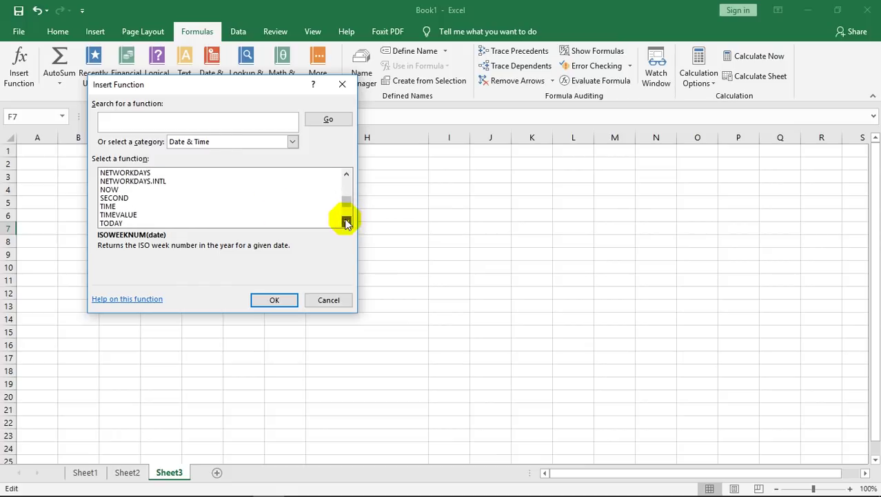
double_click(346, 221)
double_click(347, 220)
left_click_drag(346, 212, 347, 184)
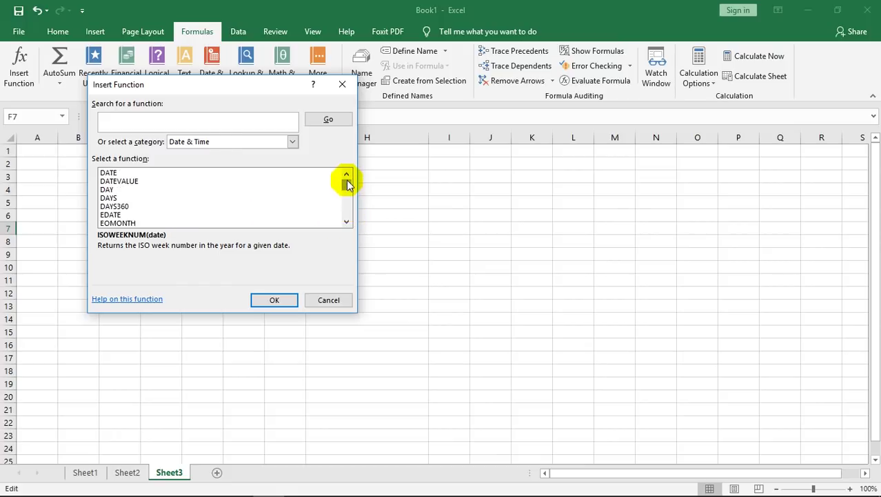
double_click(346, 223)
double_click(346, 222)
left_click(347, 223)
double_click(346, 222)
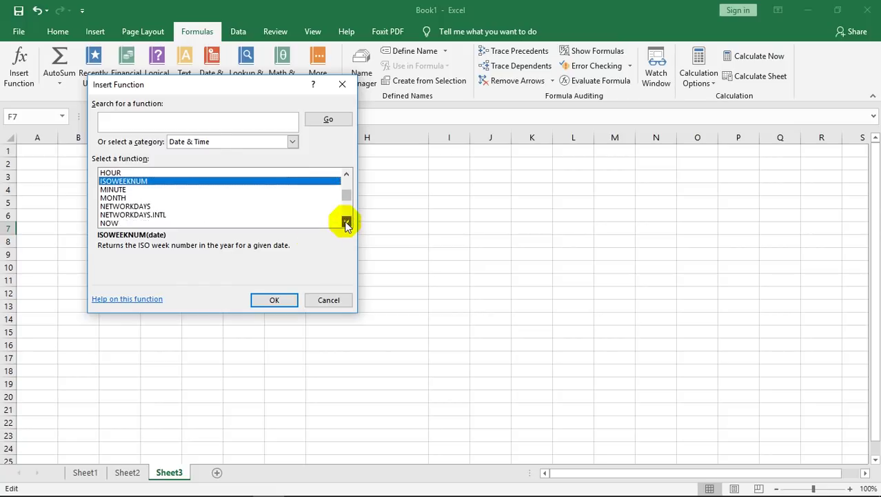
double_click(346, 222)
double_click(346, 223)
double_click(346, 223)
double_click(346, 223)
double_click(346, 223)
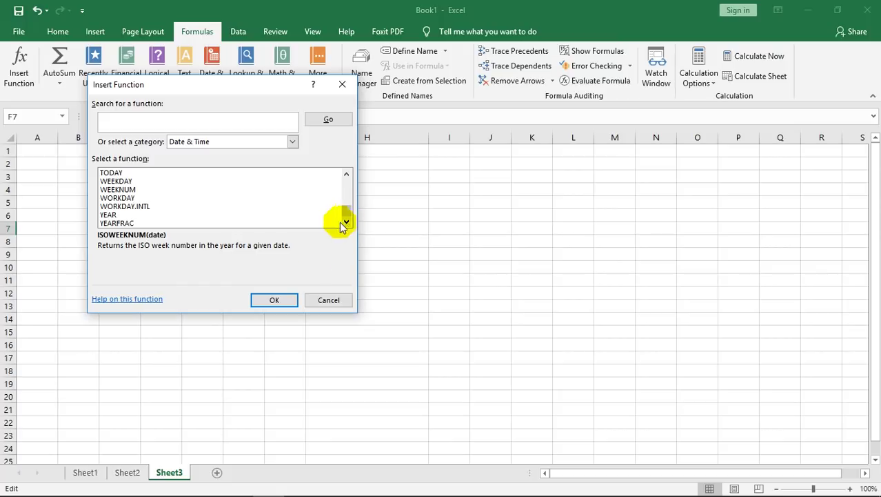
left_click(336, 301)
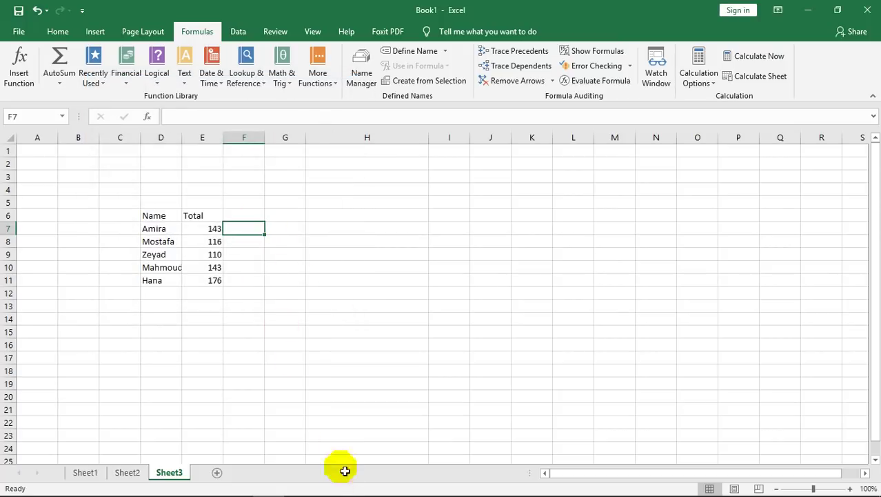
Step: Insert an IF function in F7 that tests whether E7 is at least 120
left_click(237, 483)
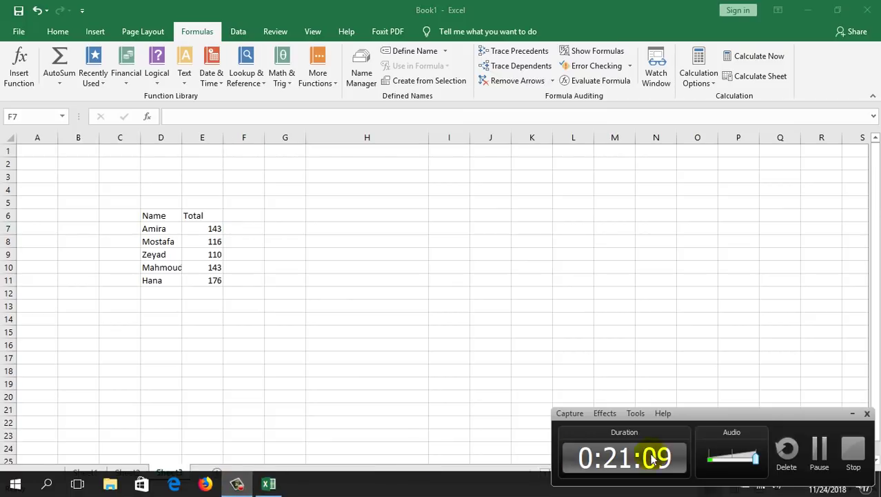
left_click(819, 449)
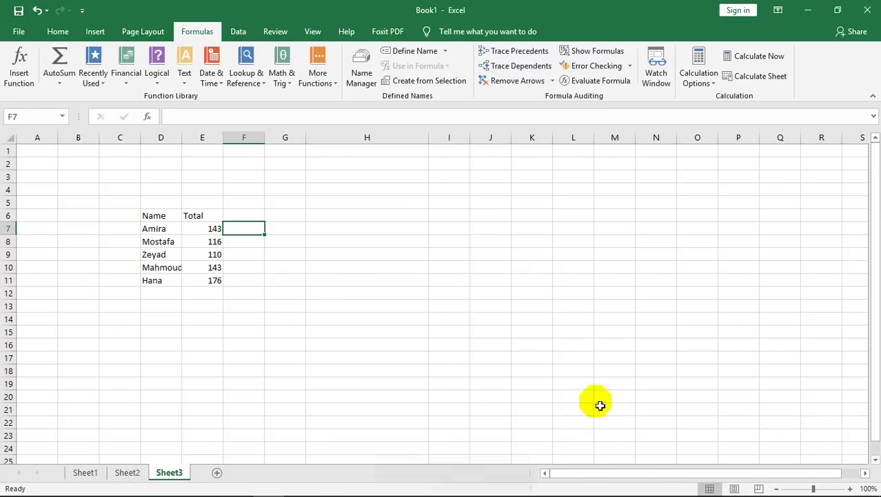
left_click(157, 79)
left_click(166, 127)
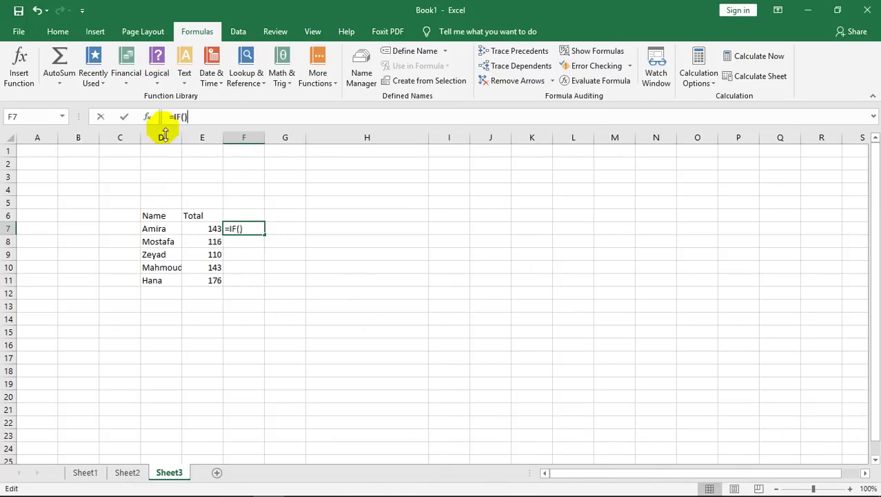
left_click_drag(243, 114, 518, 203)
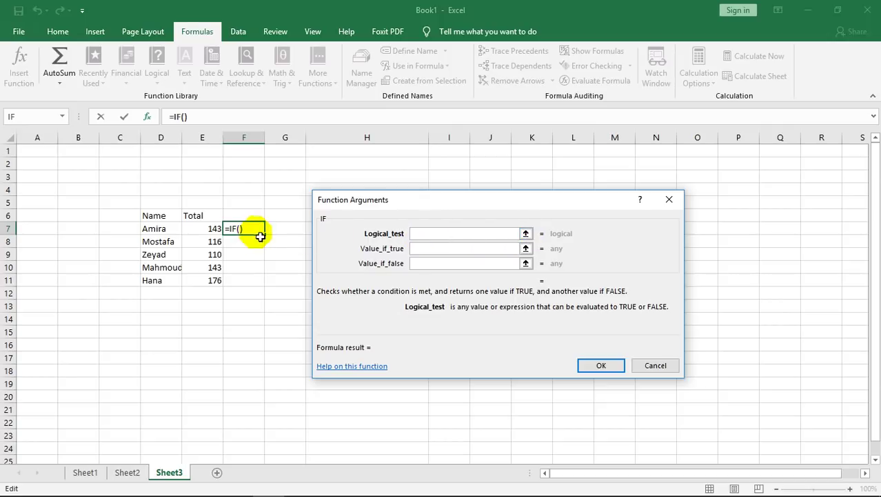
left_click(525, 233)
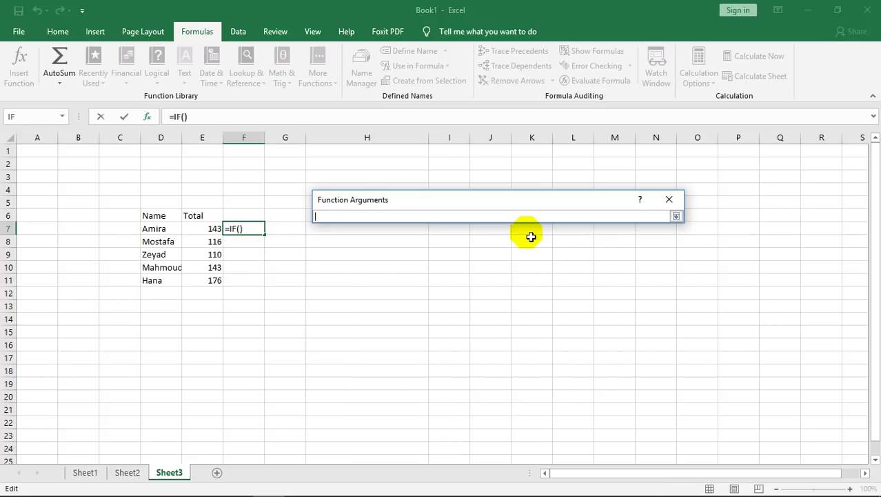
left_click(211, 228)
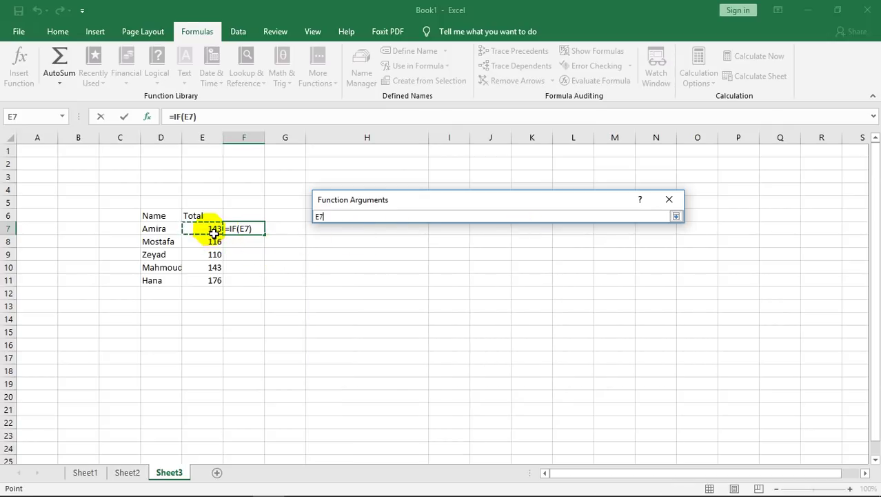
type(">=120")
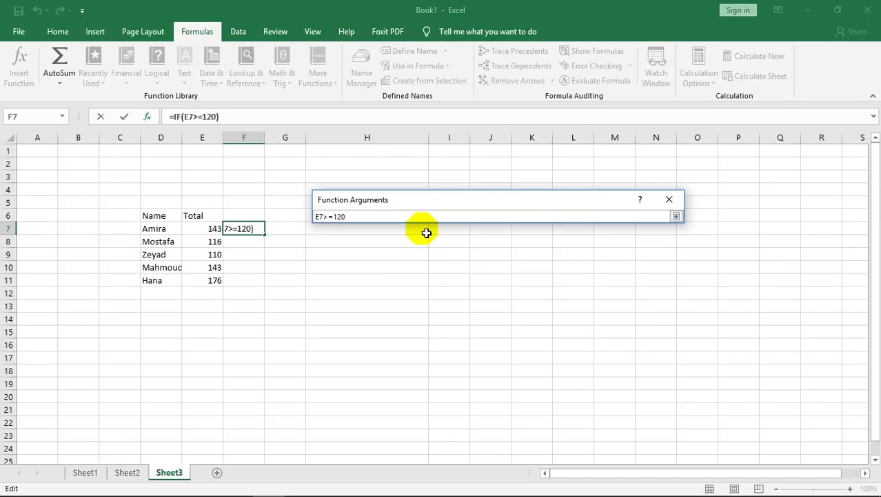
left_click(676, 216)
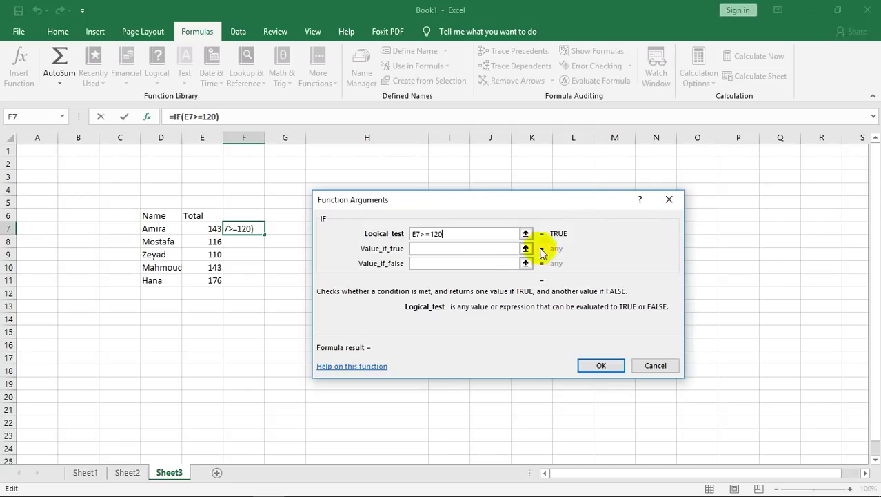
Step: Make the IF return "Ok" or "Not Okay", and fill F7's formula down to F11
left_click(424, 251)
type("\"Ok")
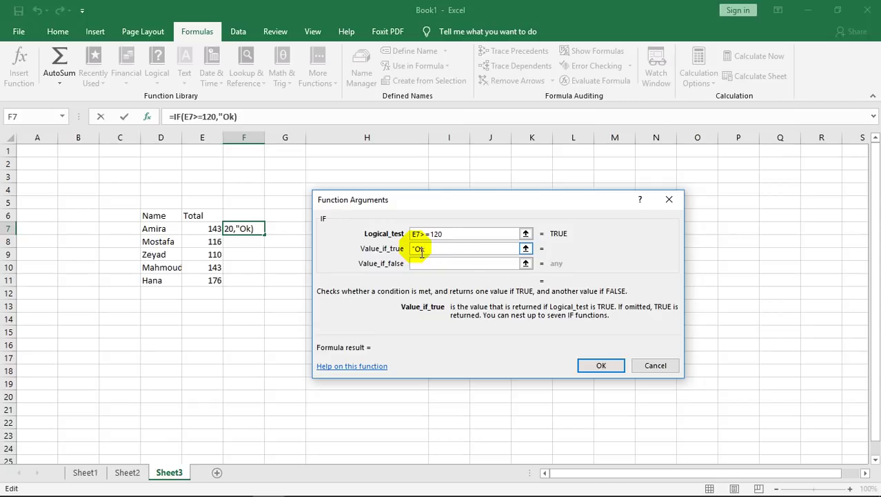
type("\"")
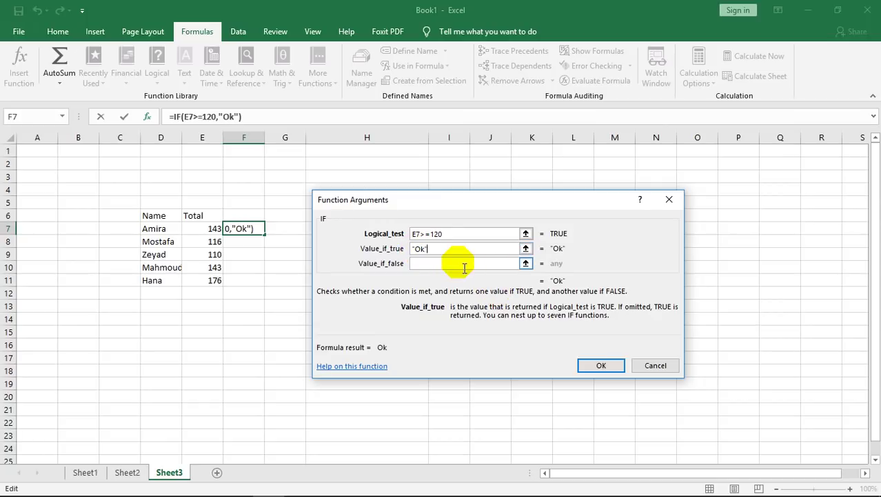
left_click(434, 263)
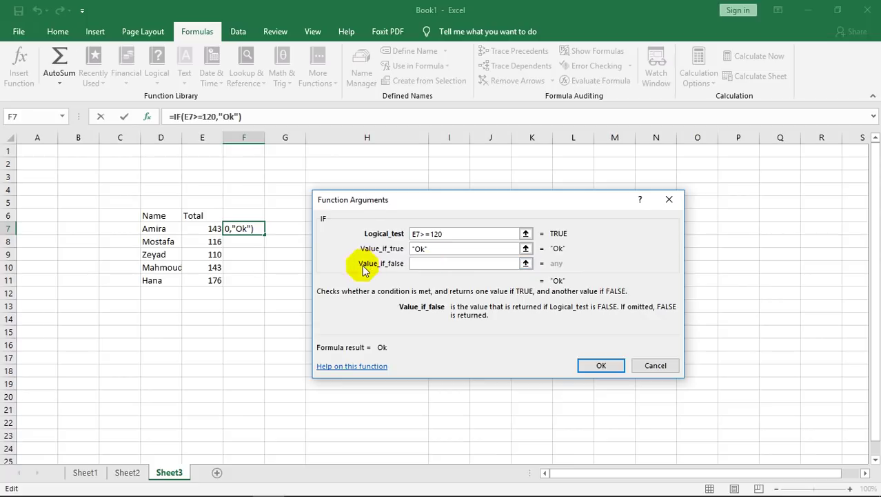
type("\"")
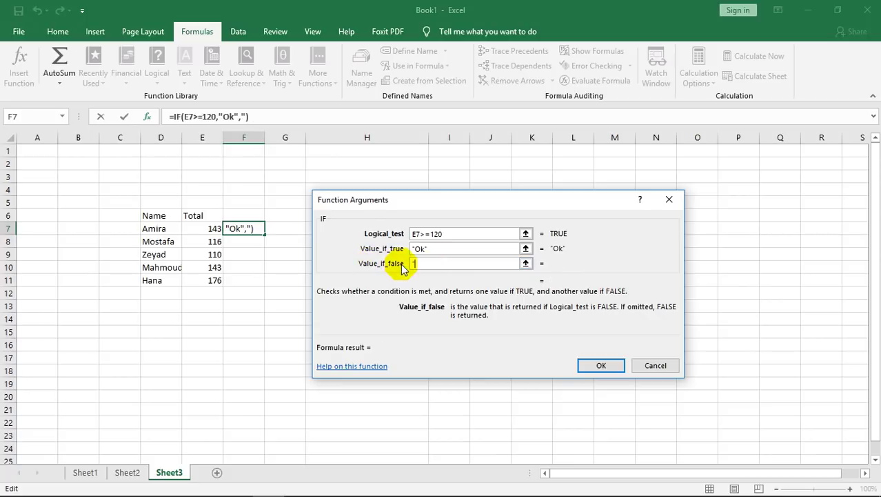
type("No Okay")
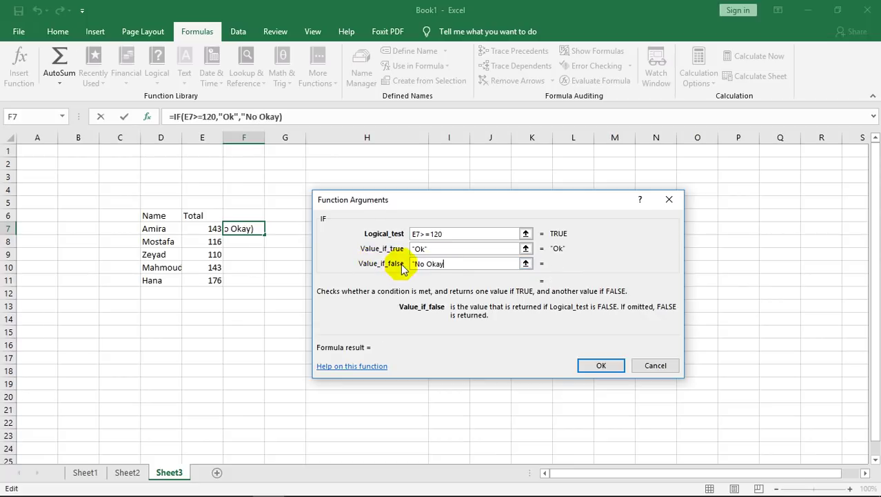
type("\"")
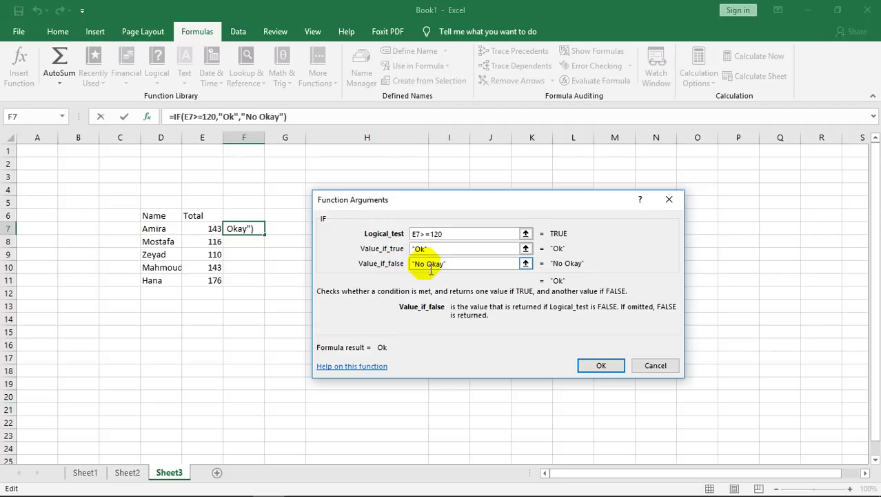
left_click(426, 263)
type("t")
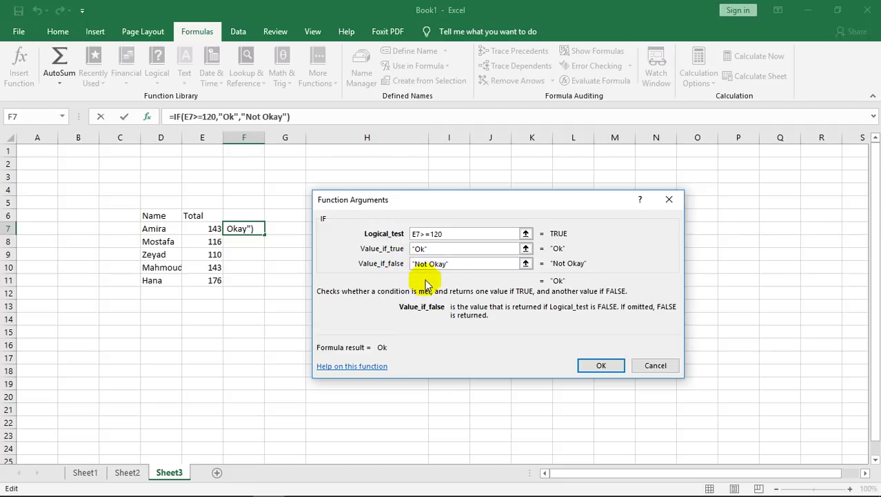
left_click(598, 366)
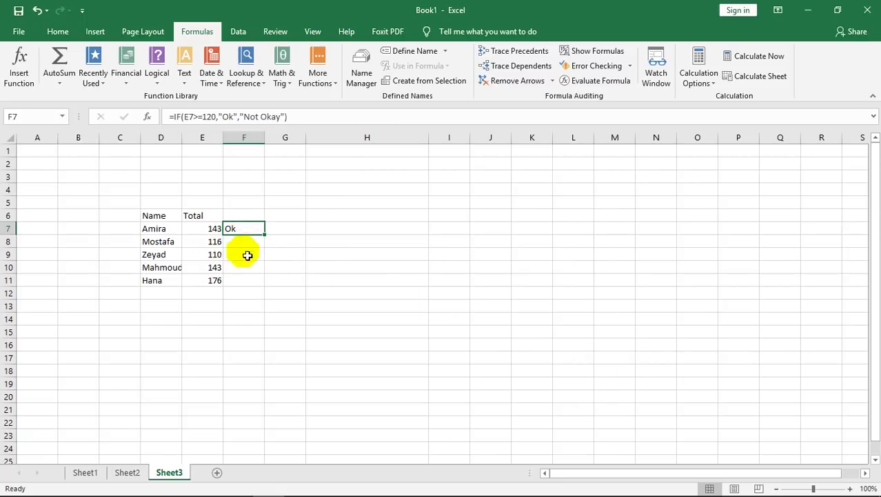
left_click_drag(270, 237, 265, 288)
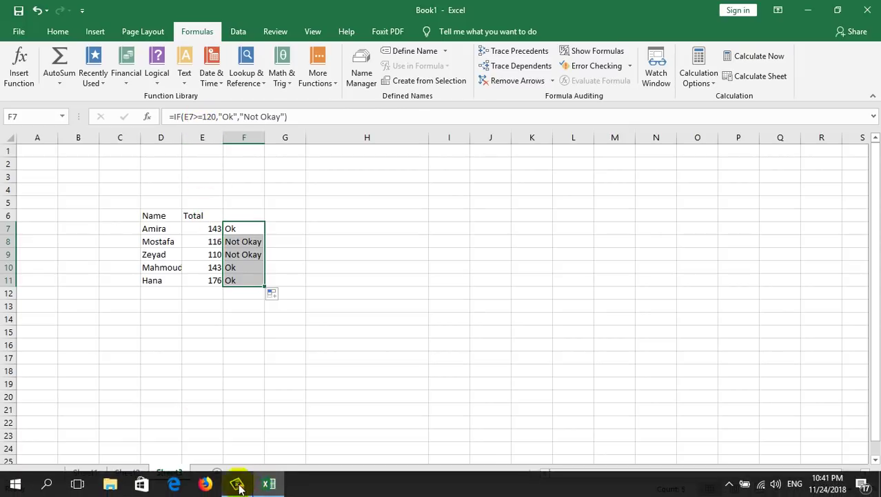
Step: Enter =MAX(D6:D15) in E6 for the largest x value
left_click(237, 485)
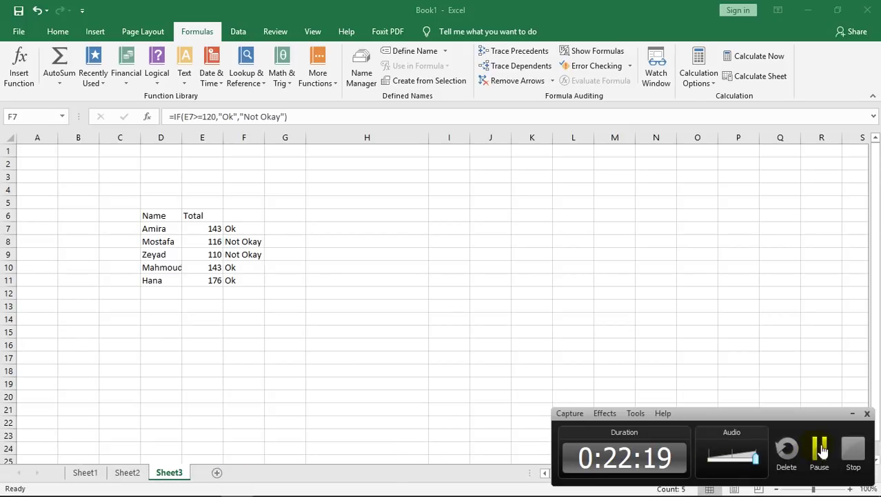
left_click(827, 448)
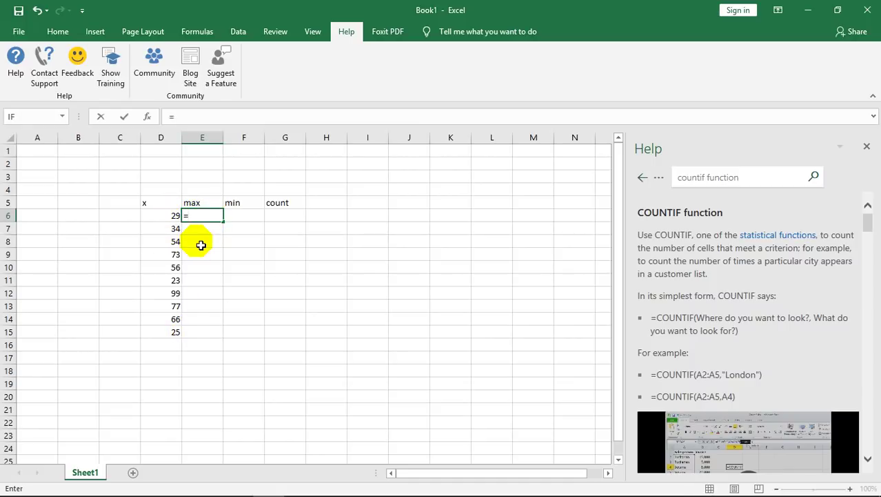
type("m")
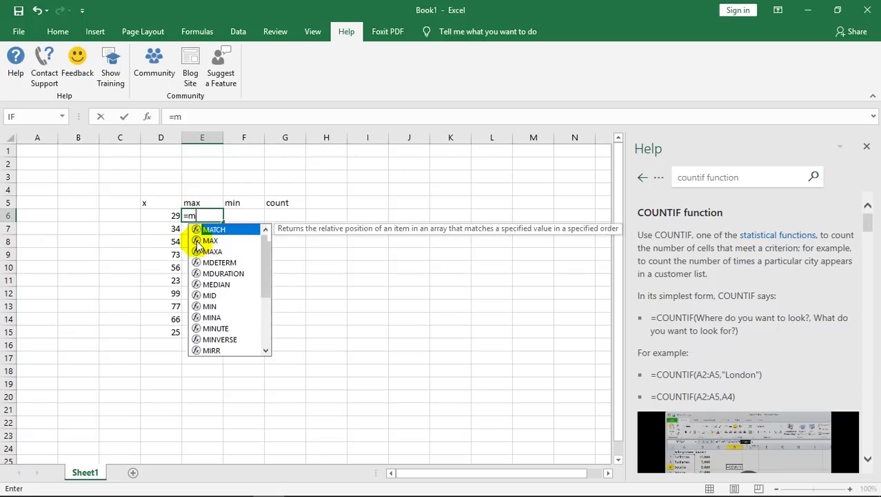
type("ax(")
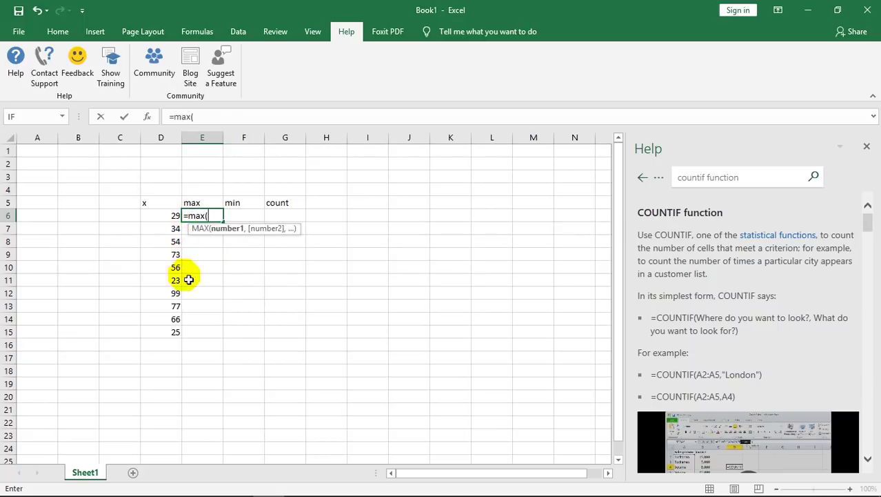
left_click_drag(173, 218, 171, 331)
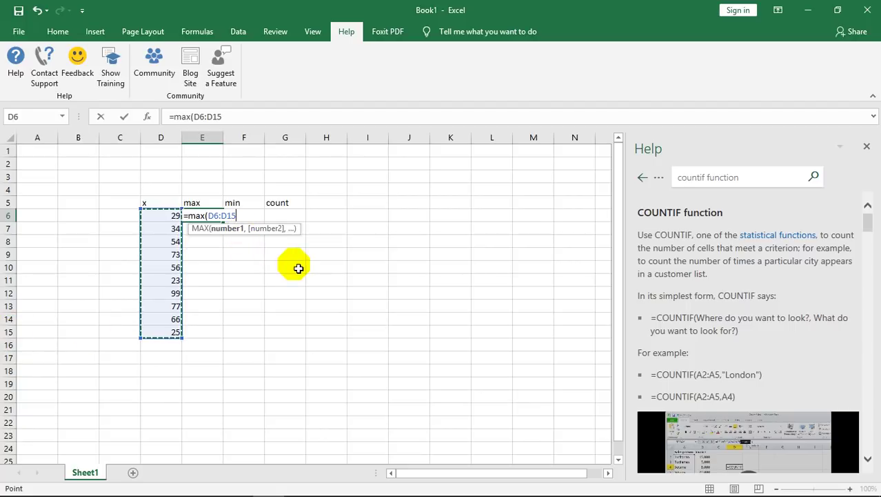
type(")")
key("Return")
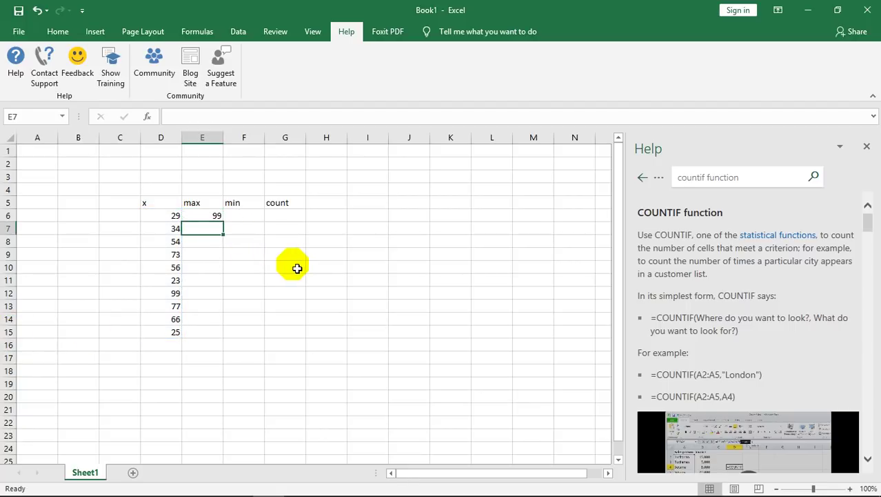
Step: Enter =MIN(D6:D15) in F6 for the smallest x value
left_click(248, 216)
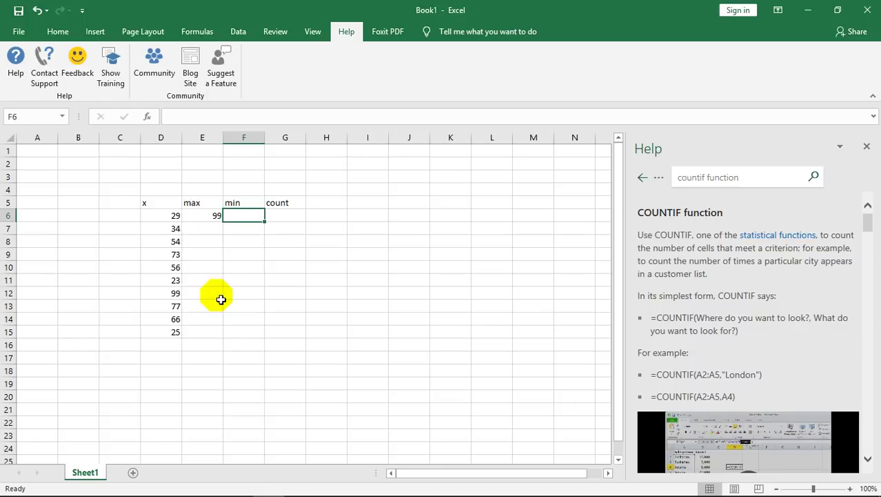
type("=min")
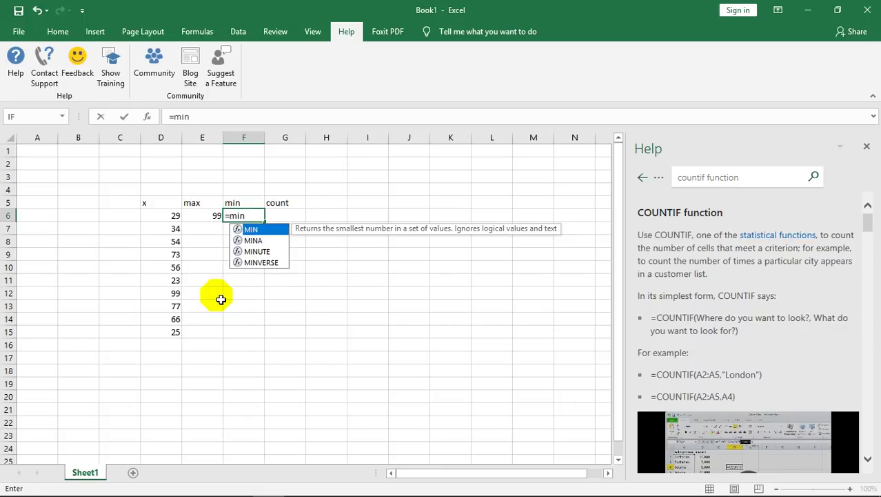
type("(")
left_click_drag(173, 217, 175, 331)
type(")")
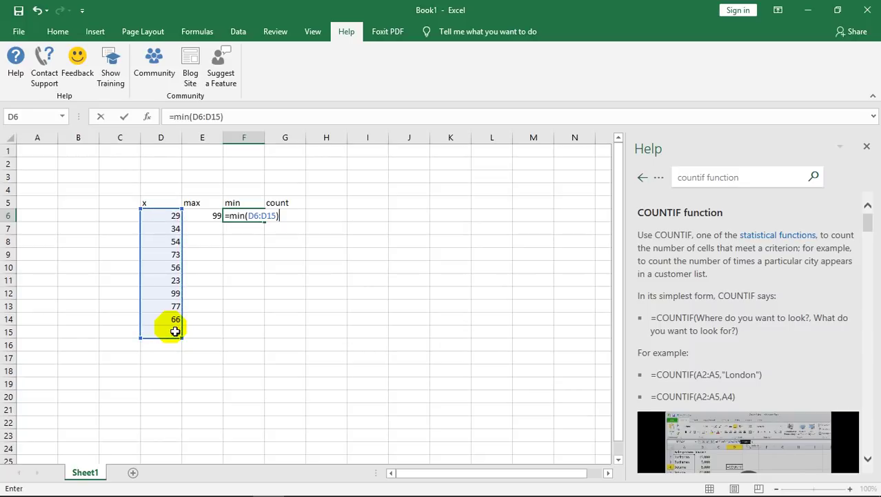
key("Return")
left_click(284, 217)
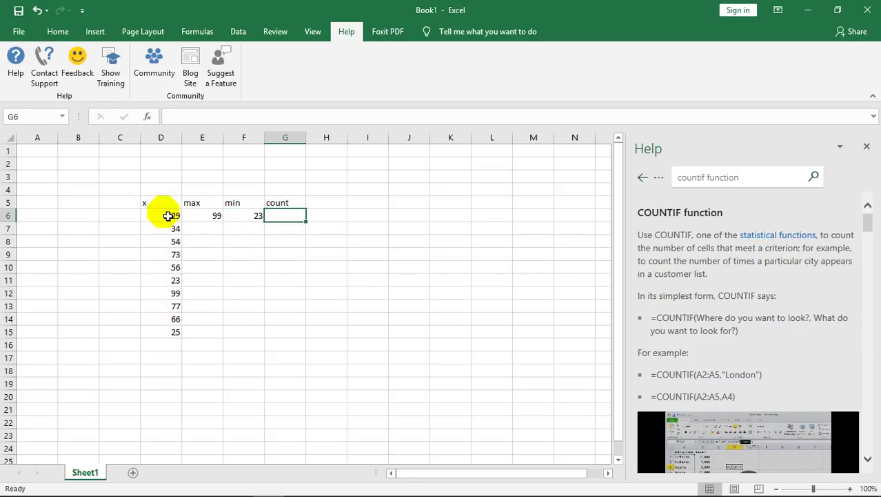
Step: Change the values in D12, D14 and D11 to 29
left_click(172, 294)
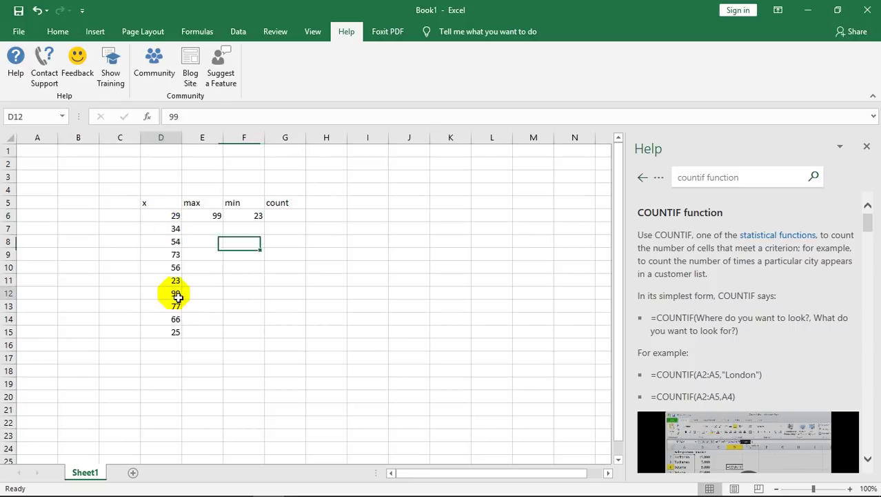
type("2")
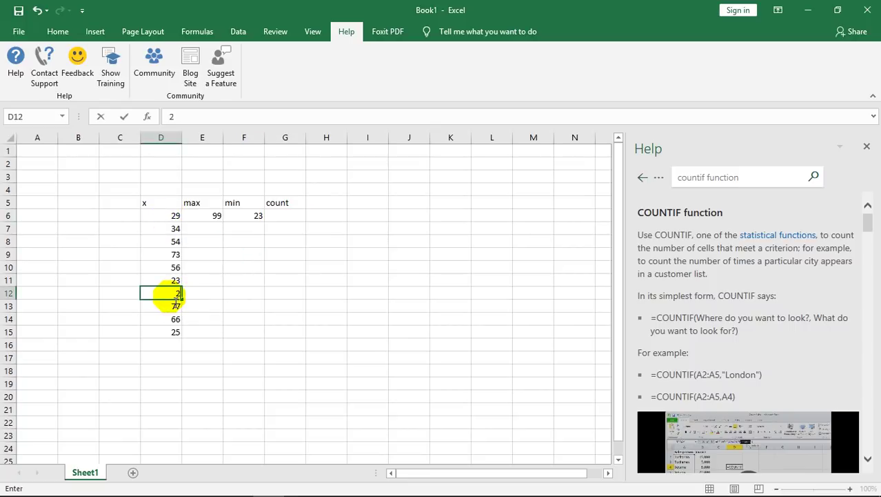
key("Return")
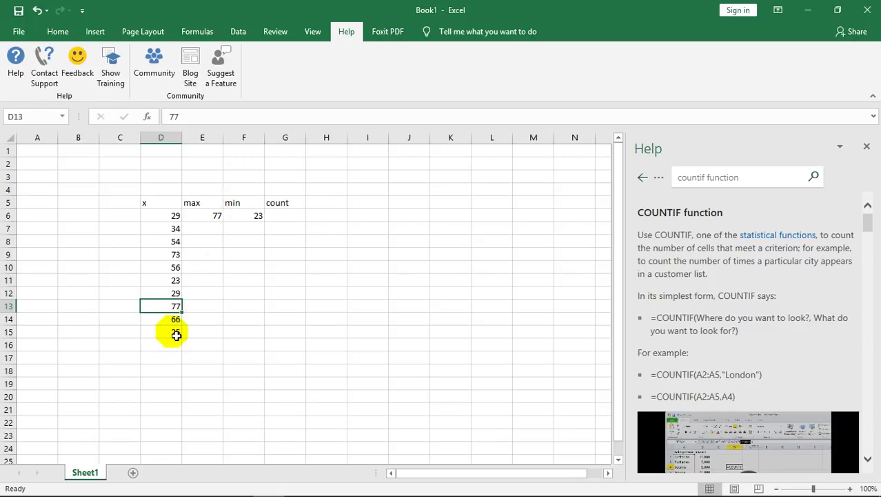
left_click(179, 321)
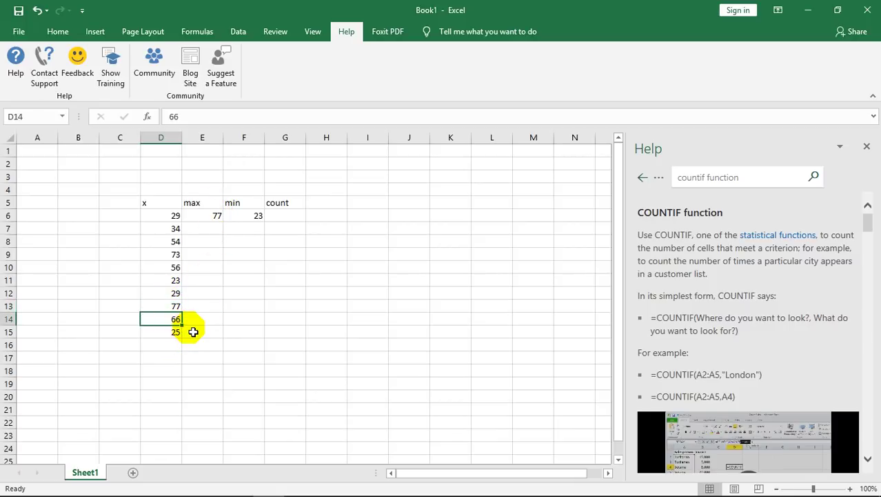
type("29")
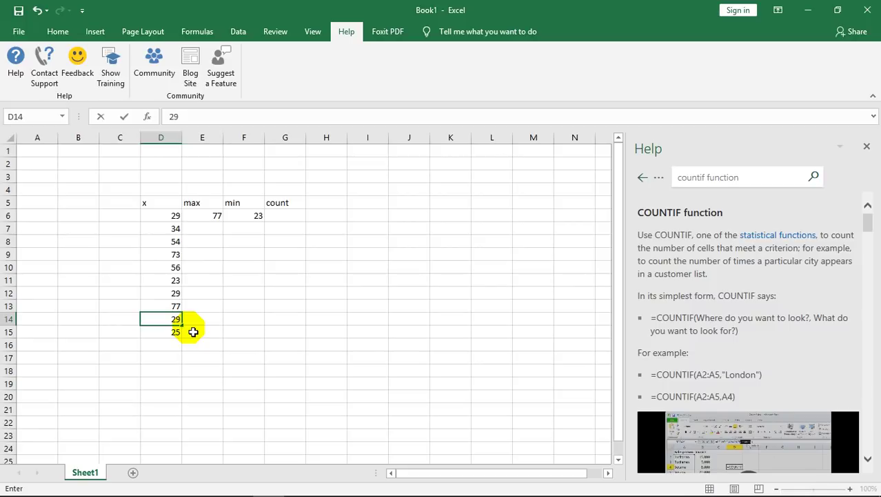
key("Return")
left_click(178, 285)
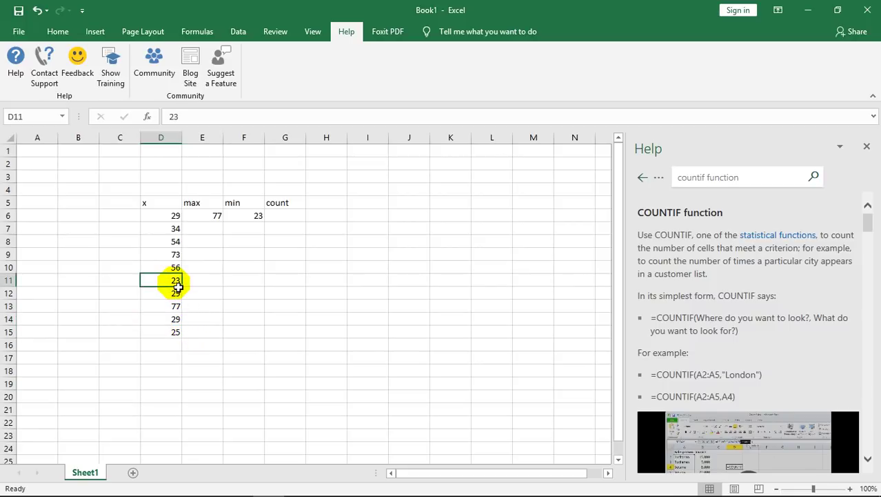
type("29")
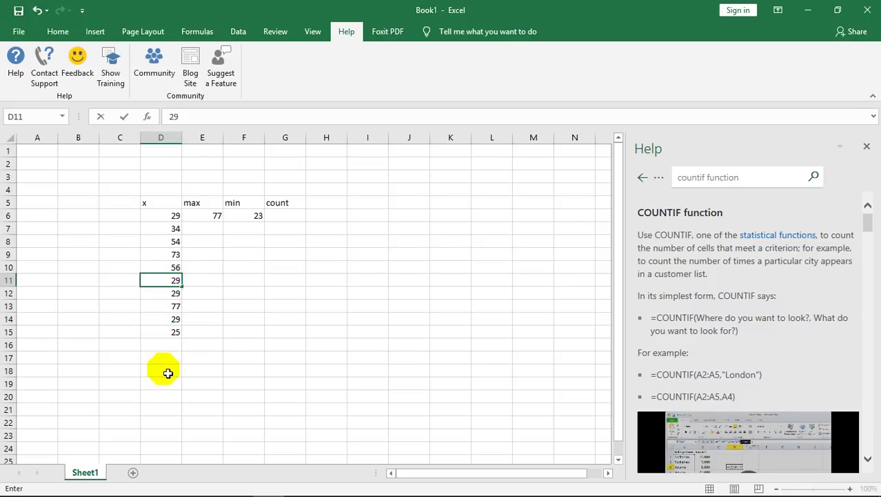
key("Return")
left_click(271, 216)
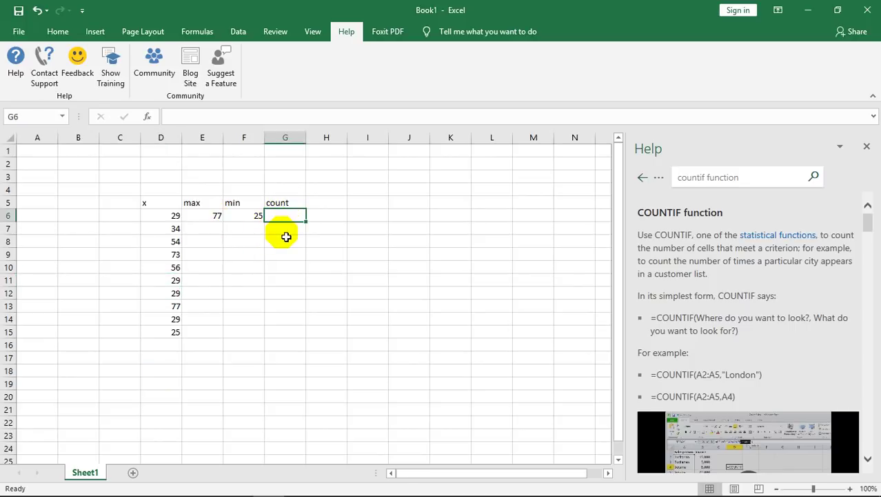
Step: Enter =COUNTIF(D6:D15,D6) in G6, which counts 4 occurrences of 29
type("=count")
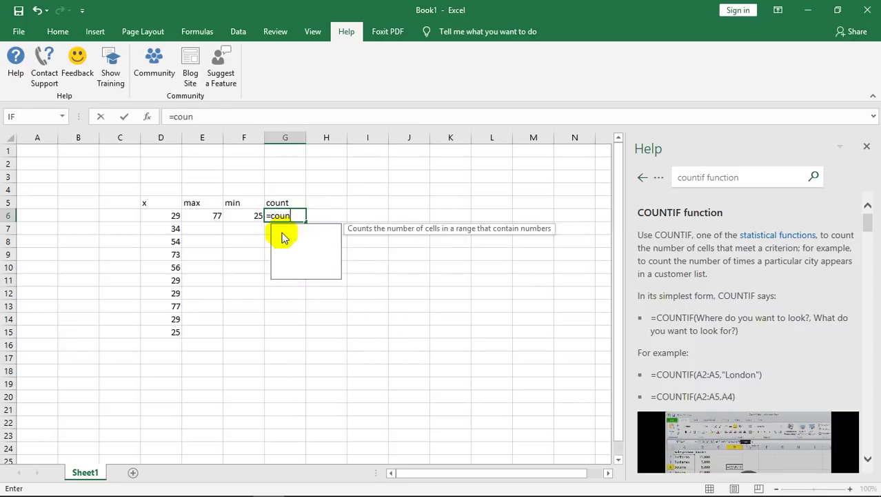
type("if")
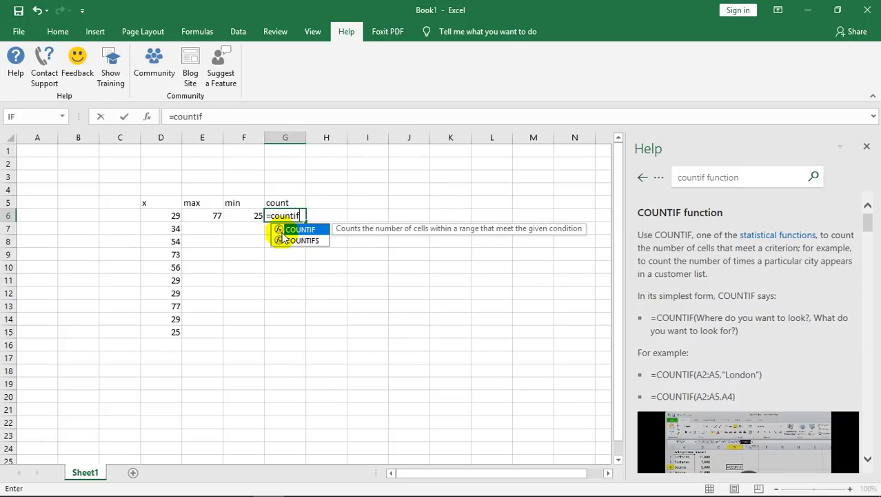
type("(")
left_click_drag(176, 215, 176, 335)
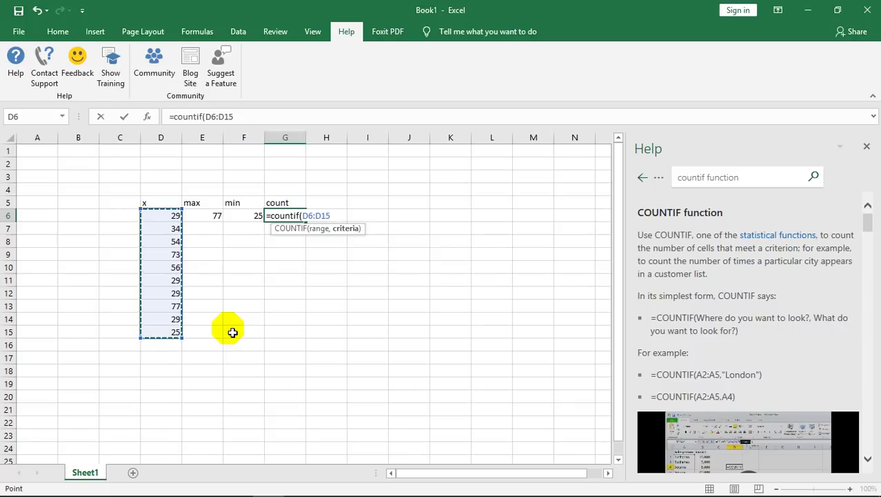
type(",")
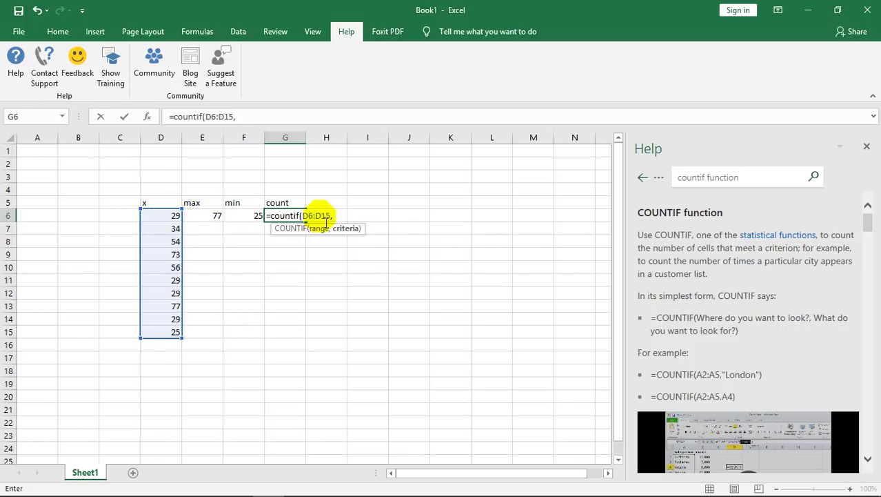
type("d6")
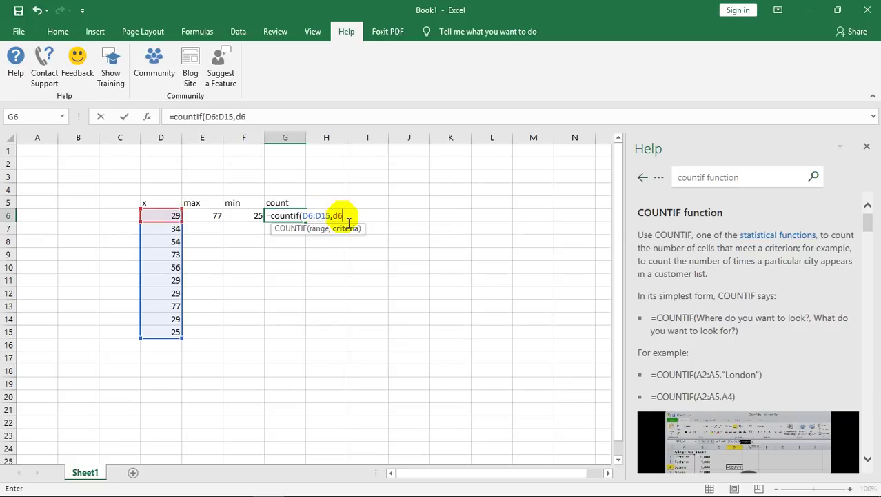
type(")")
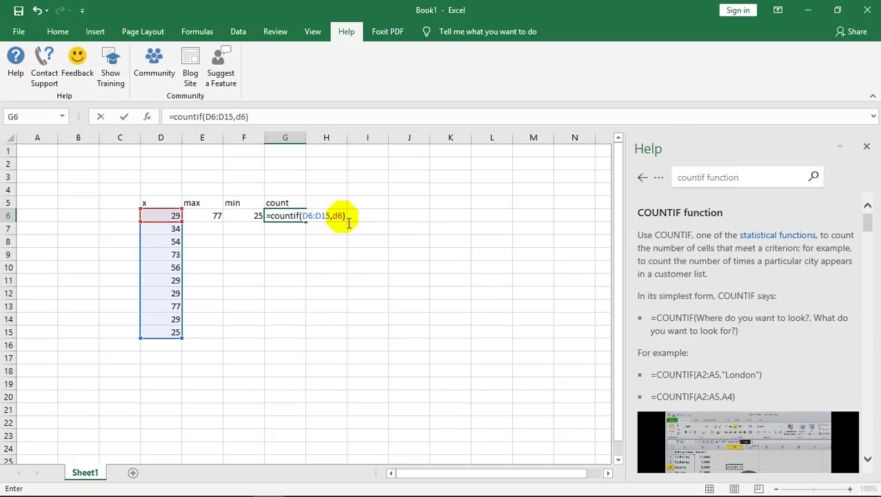
key("Return")
left_click(285, 218)
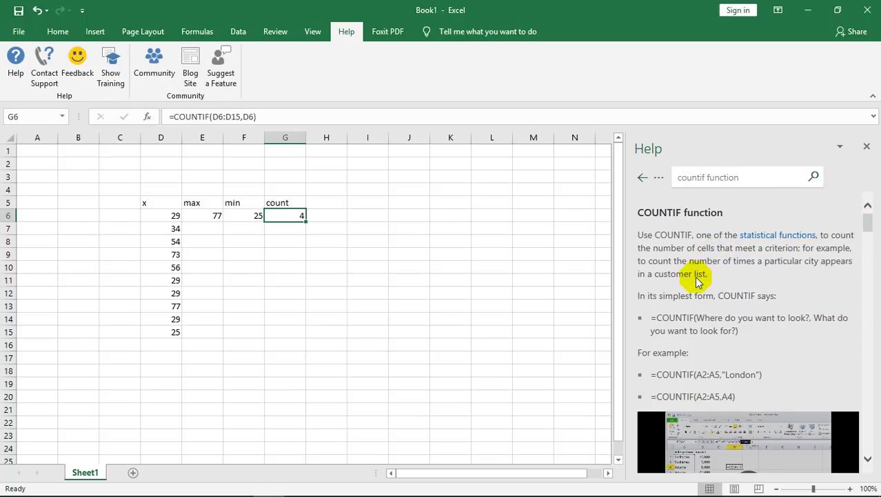
Step: Play the COUNTIF help video in a widened Help pane and pause it at 0:29
scroll(702, 281, "down", 3)
scroll(683, 276, "down", 2)
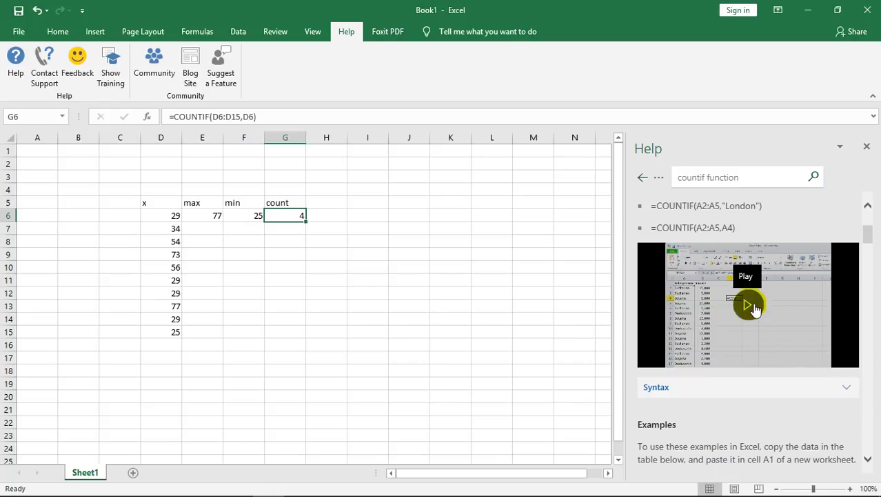
left_click(750, 307)
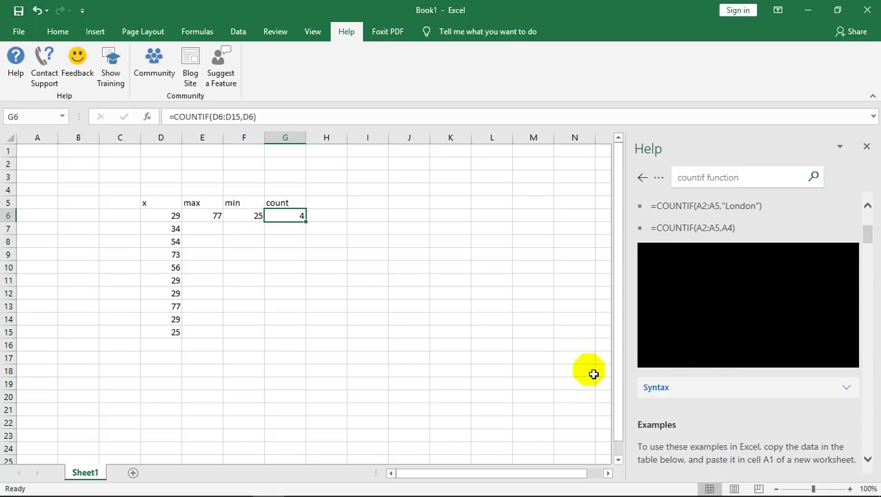
left_click_drag(624, 340, 418, 342)
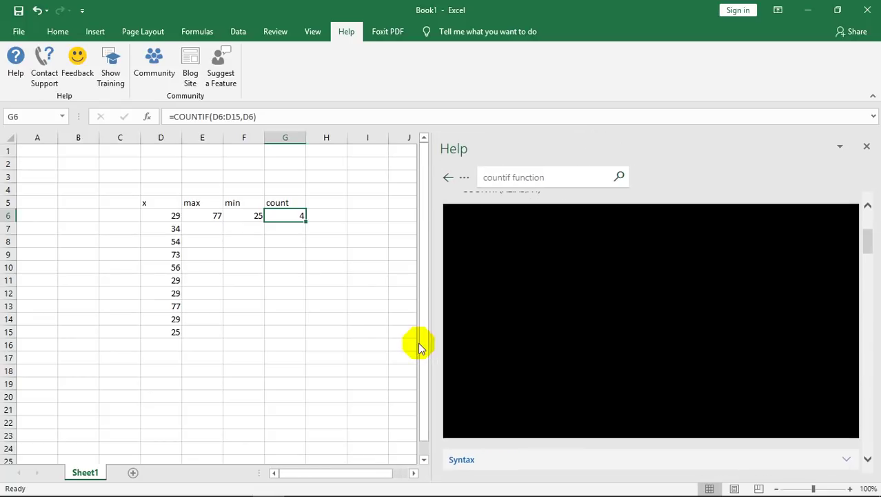
left_click(553, 177)
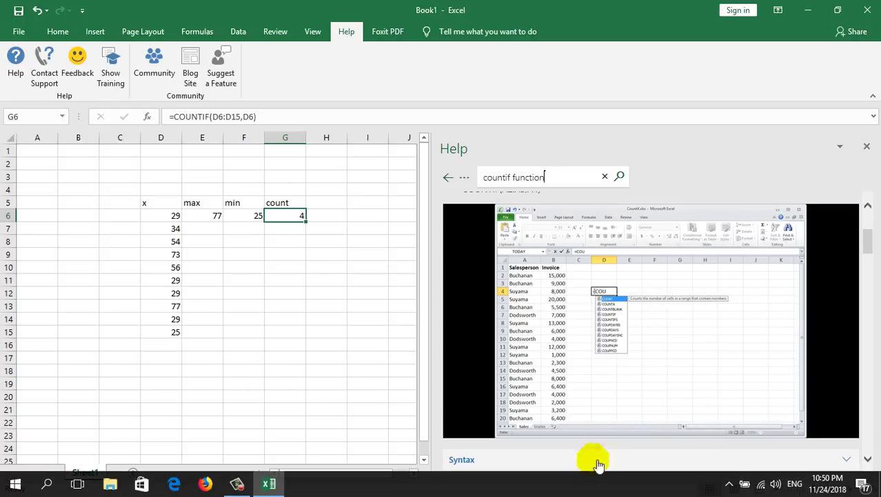
mouse_move(651, 320)
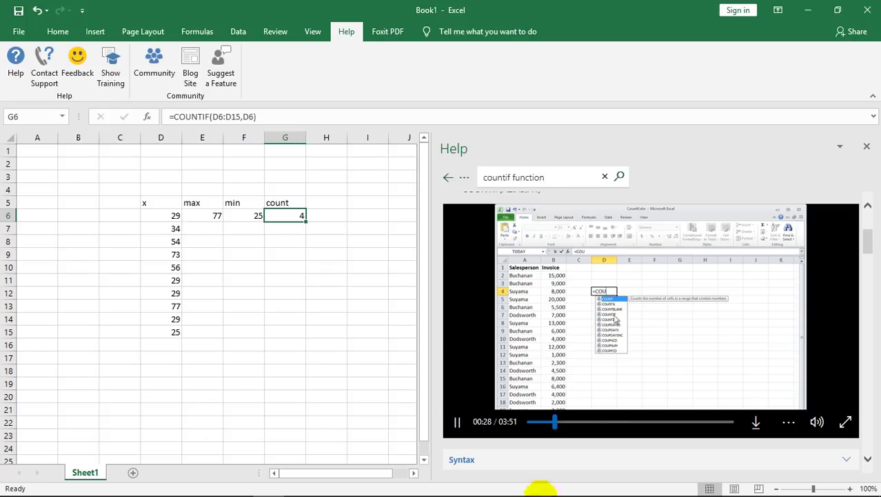
left_click(595, 345)
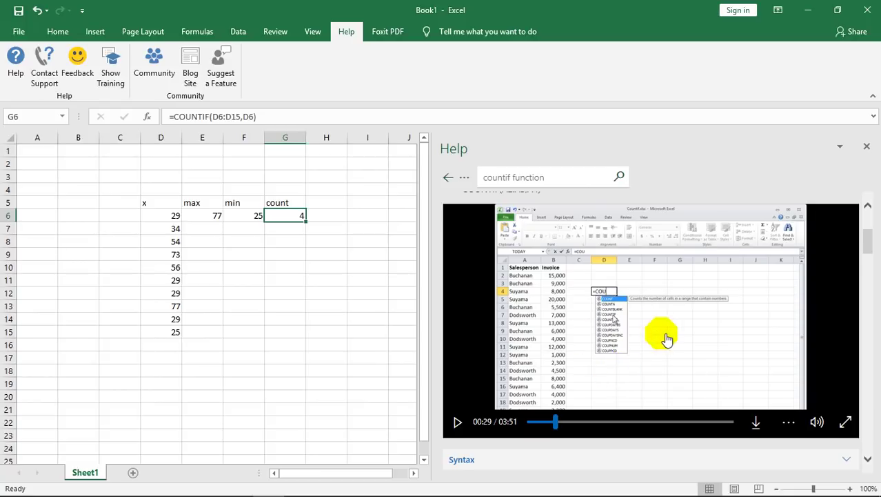
Step: Scroll the COUNTIF help to its Examples table and highlight an example's A4 criteria
scroll(662, 338, "down", 5)
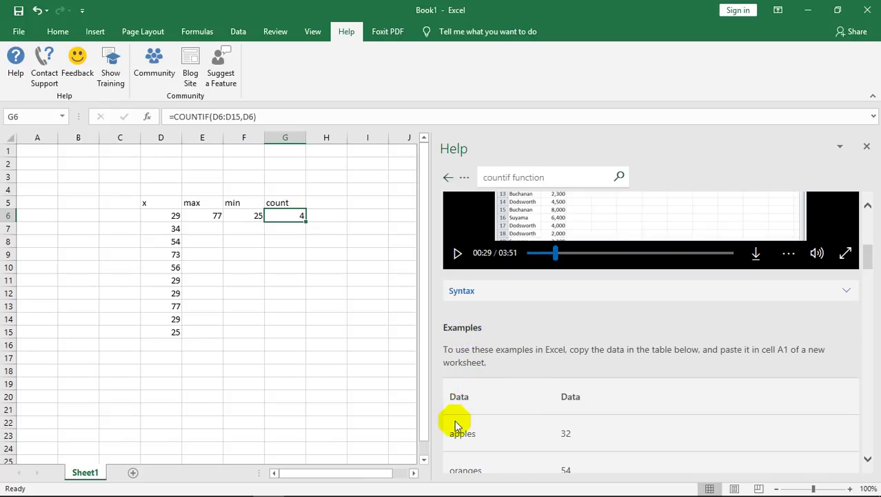
scroll(458, 419, "down", 3)
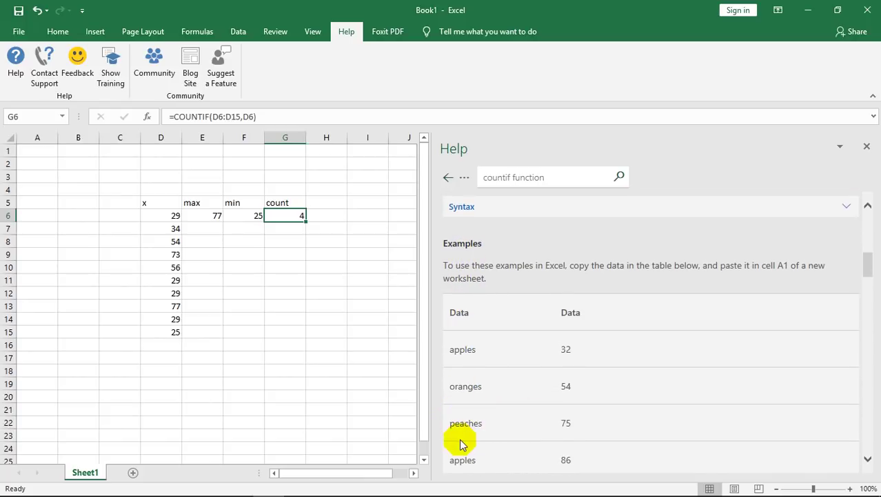
scroll(460, 440, "down", 3)
scroll(553, 404, "down", 3)
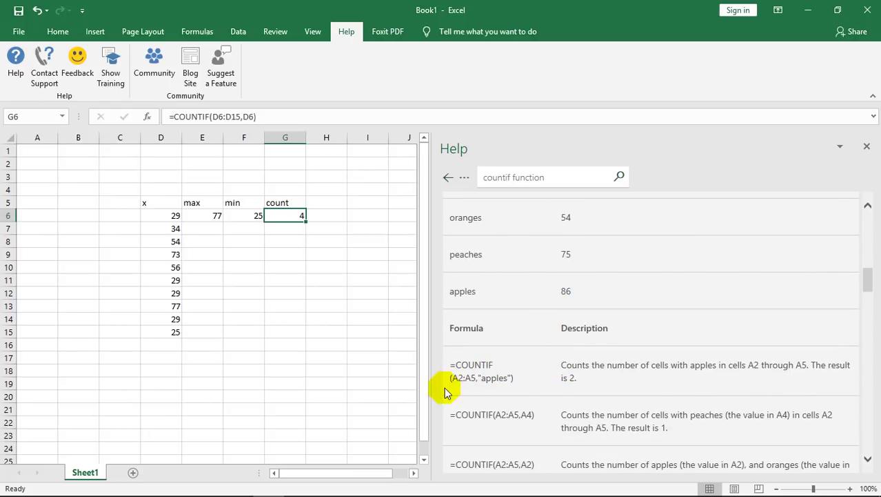
scroll(498, 385, "up", 2)
scroll(518, 376, "up", 3)
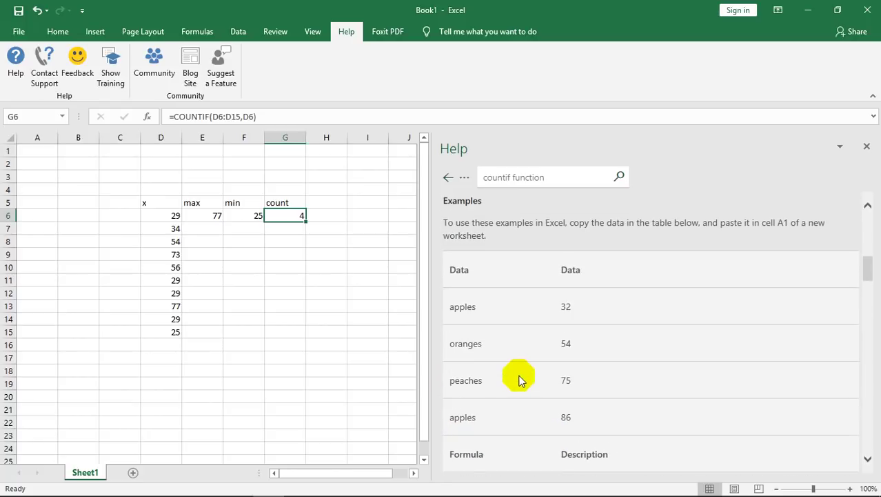
scroll(571, 312, "down", 1)
scroll(552, 400, "down", 2)
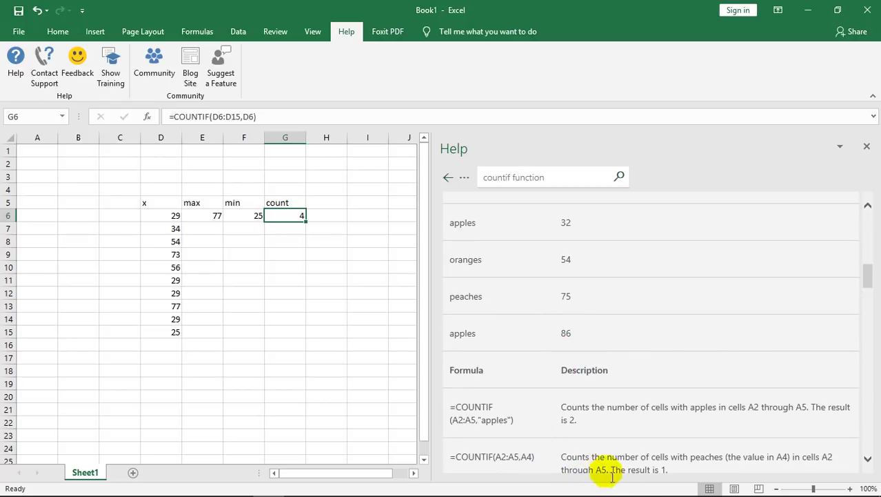
scroll(569, 404, "down", 3)
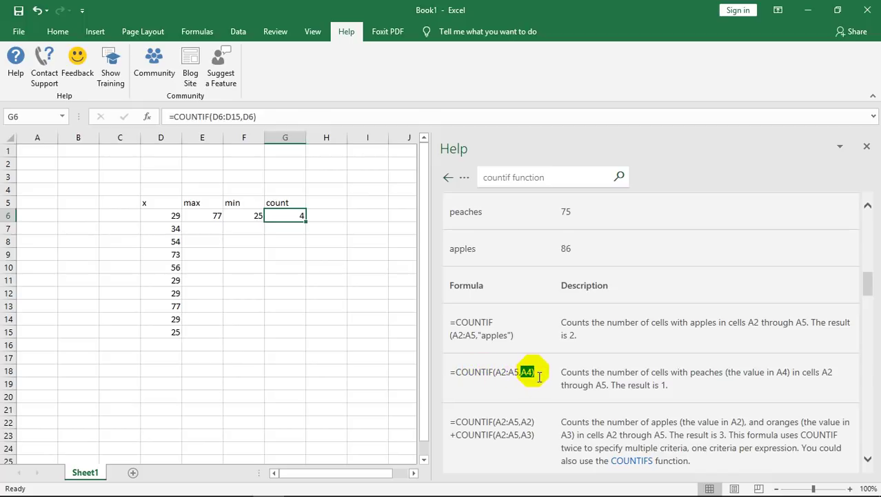
left_click_drag(534, 376, 518, 376)
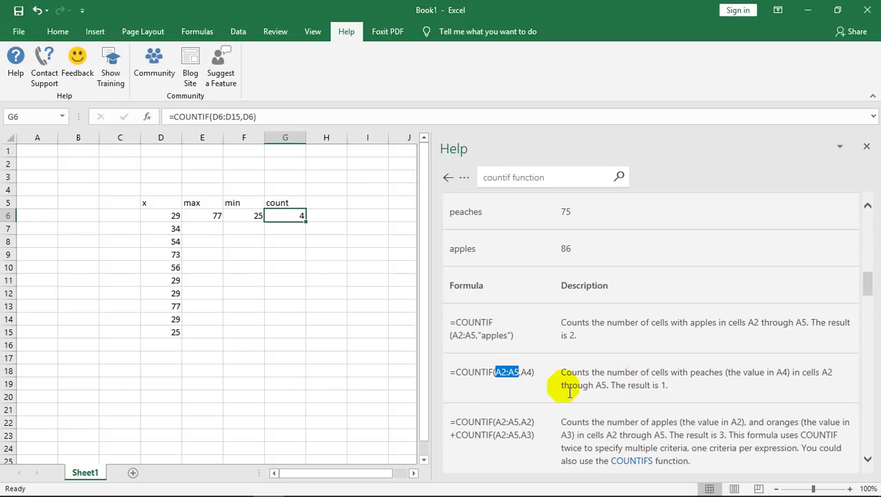
Step: Scroll further and highlight B2:B5 in the ">55" example formula
scroll(570, 392, "down", 3)
scroll(570, 392, "down", 1)
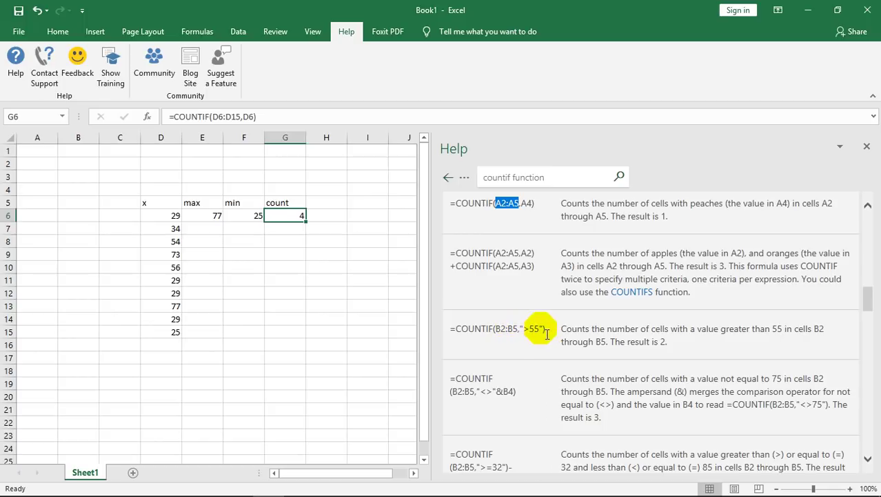
left_click(504, 336)
double_click(504, 337)
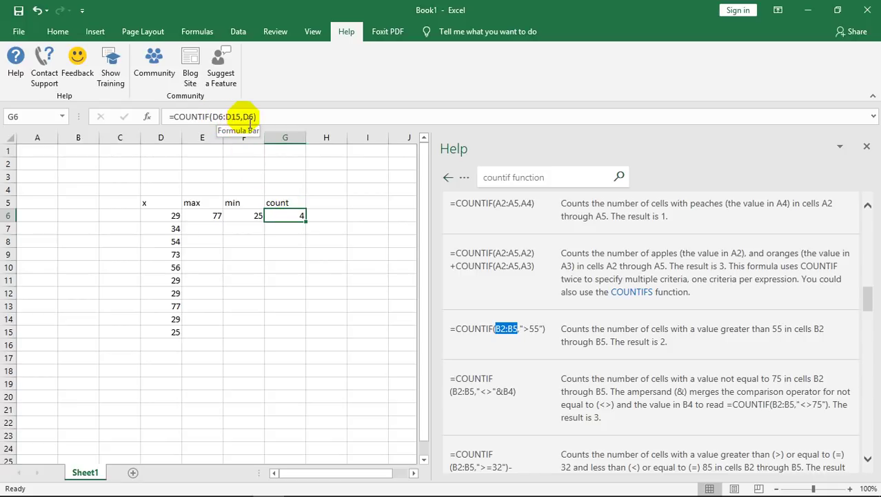
Step: Change G6's formula to =COUNTIF(D6:D15,">100")
left_click(252, 117)
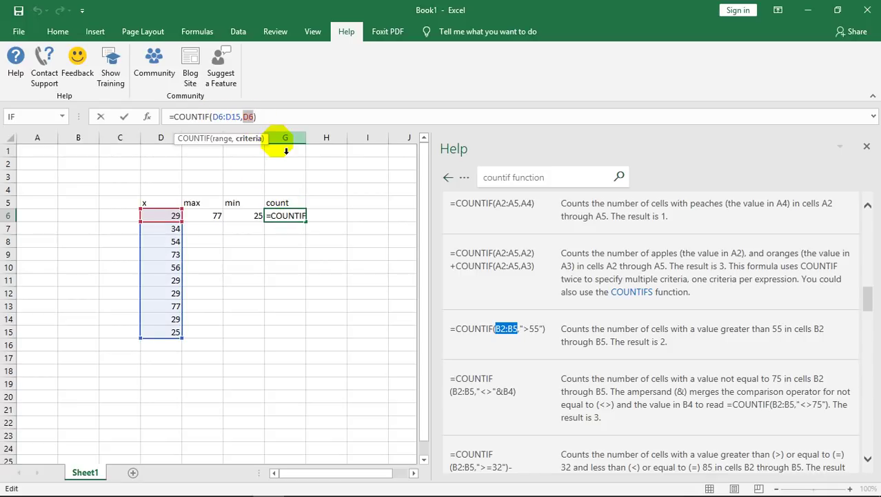
key("BackSpace")
key("BackSpace")
type("\">")
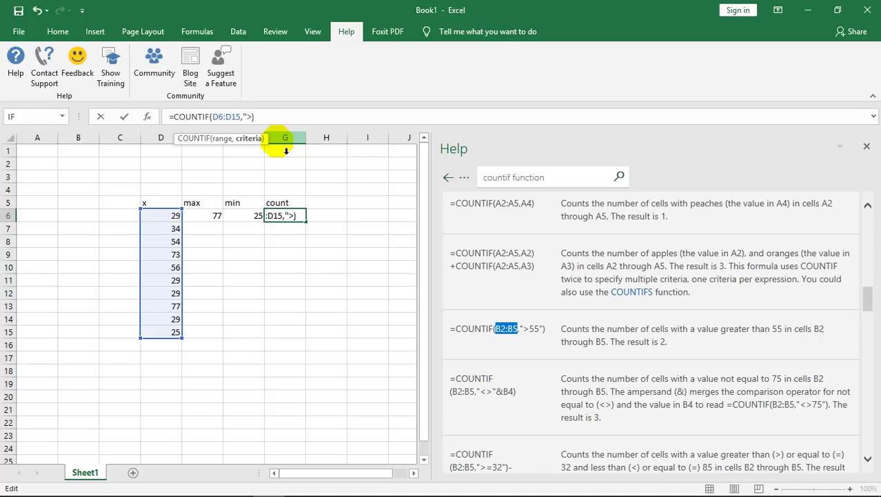
type("100")
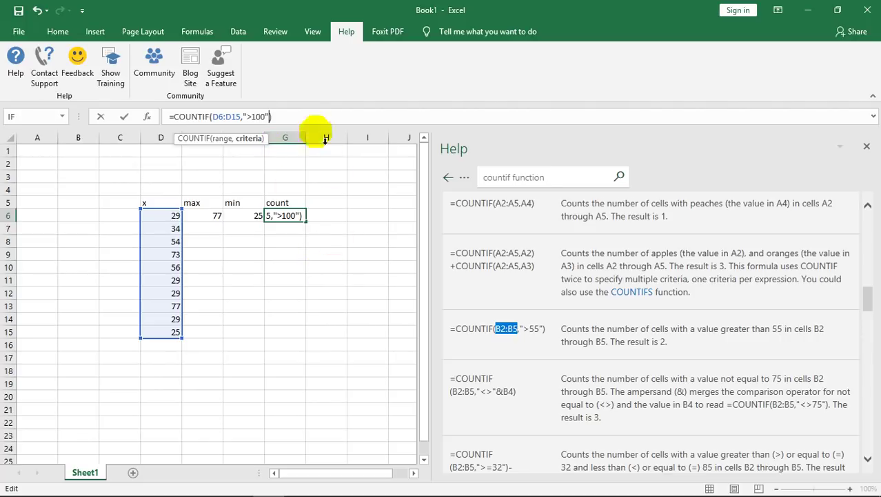
left_click(297, 120)
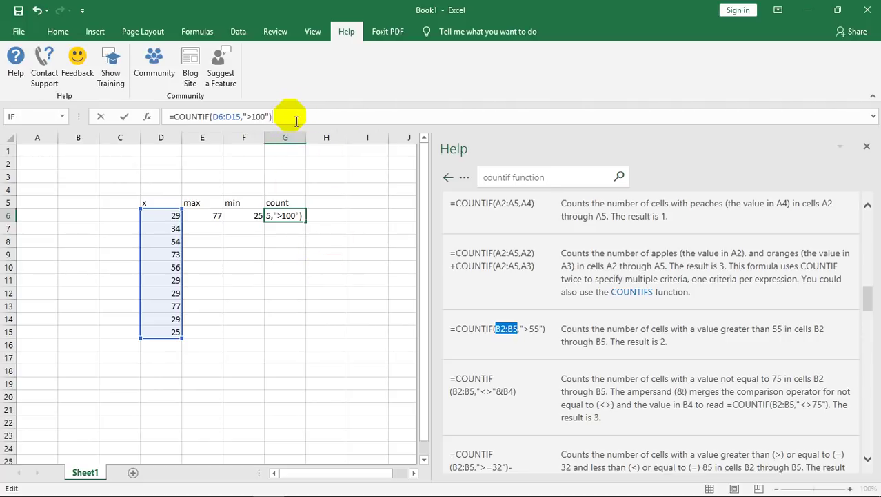
key("Return")
Step: Lower G6's COUNTIF threshold from 100 to 50, giving a count of 4
left_click(301, 216)
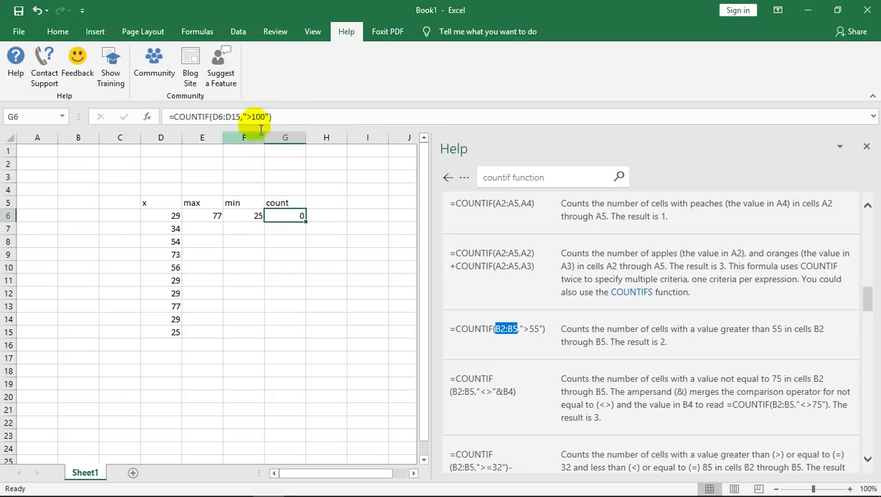
double_click(259, 117)
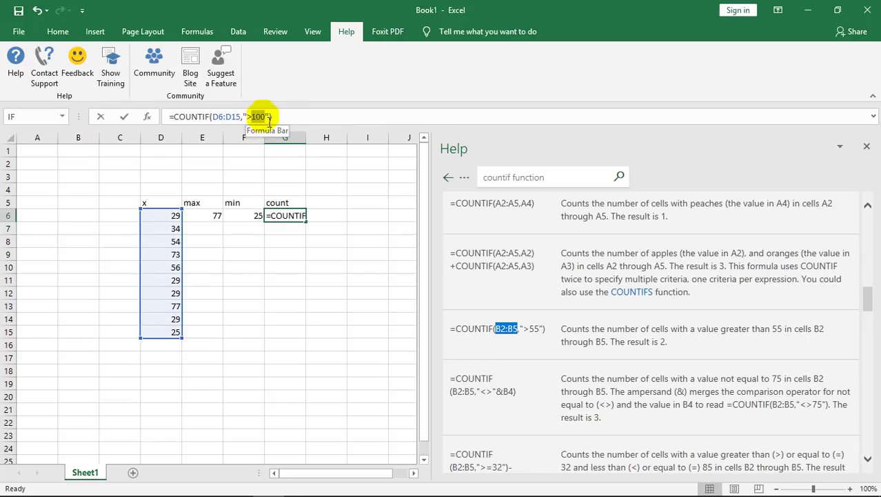
type("50")
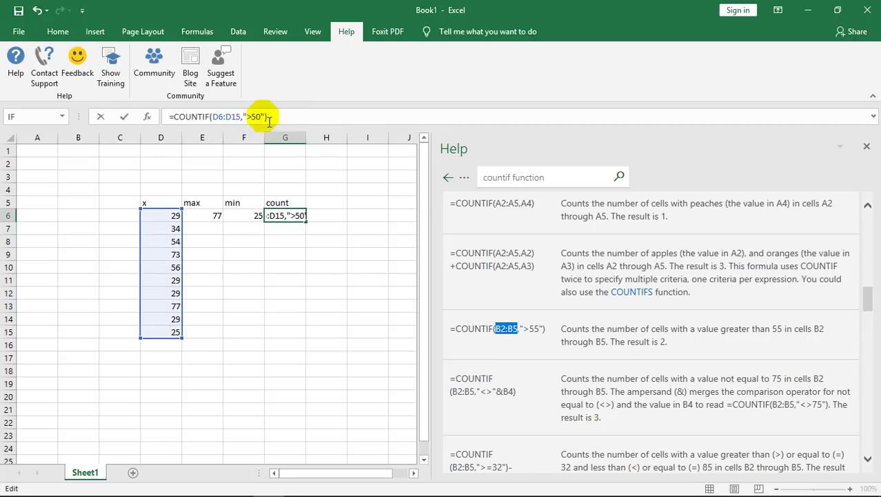
key("Return")
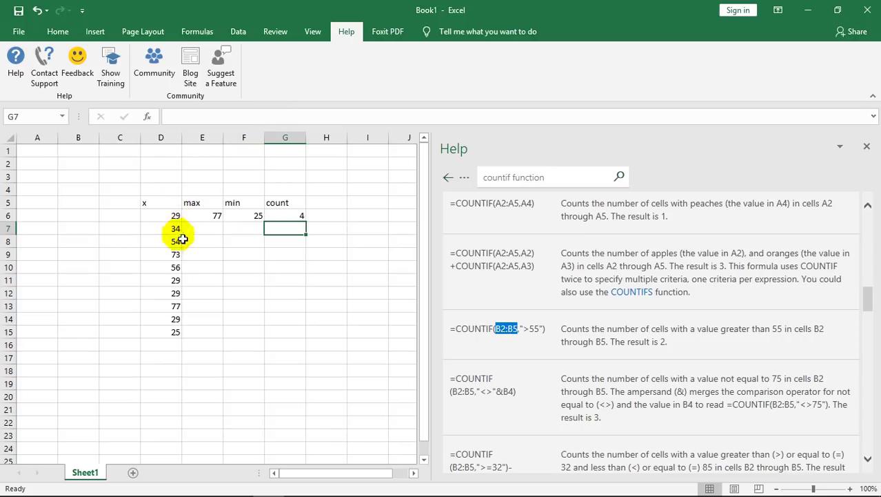
Step: Check the four values above 50: 54, 73, 56 and 77 in D8, D9, D10, D13
left_click(178, 247)
left_click(178, 255)
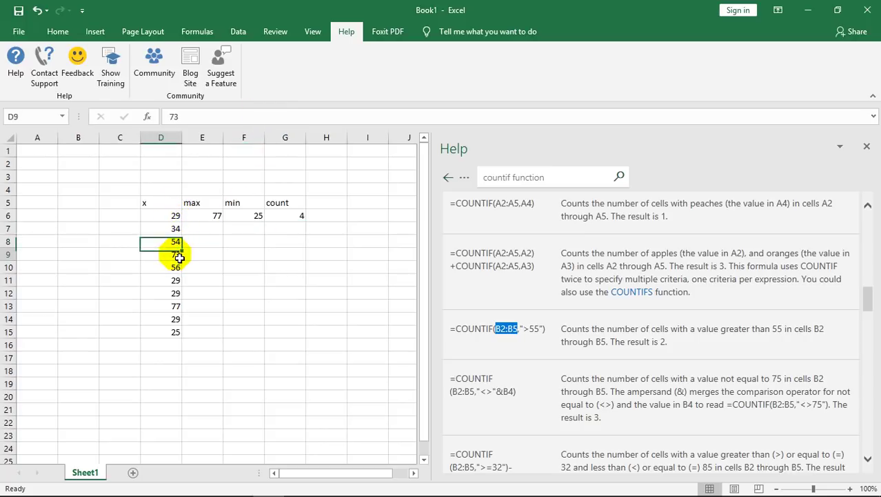
left_click(179, 271)
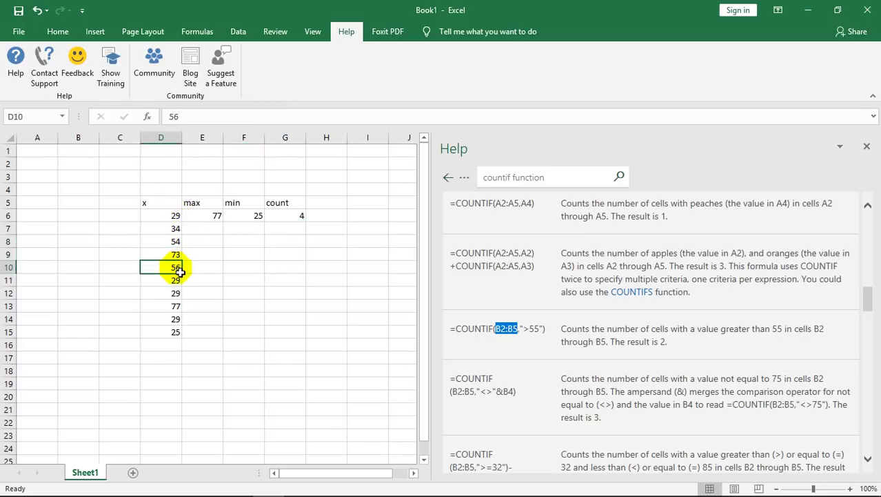
left_click(178, 308)
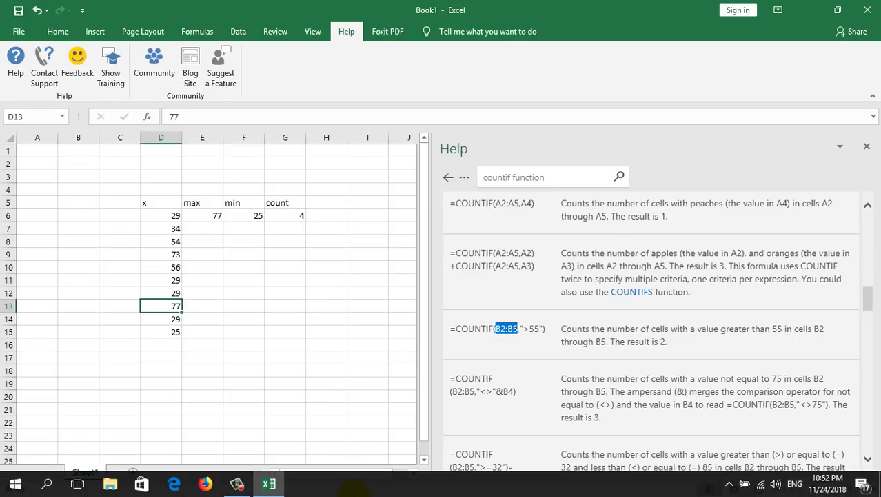
left_click(237, 483)
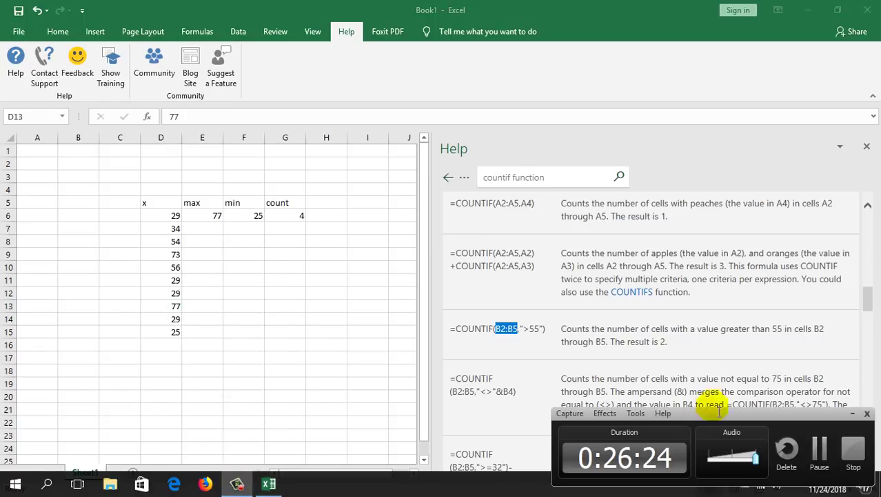